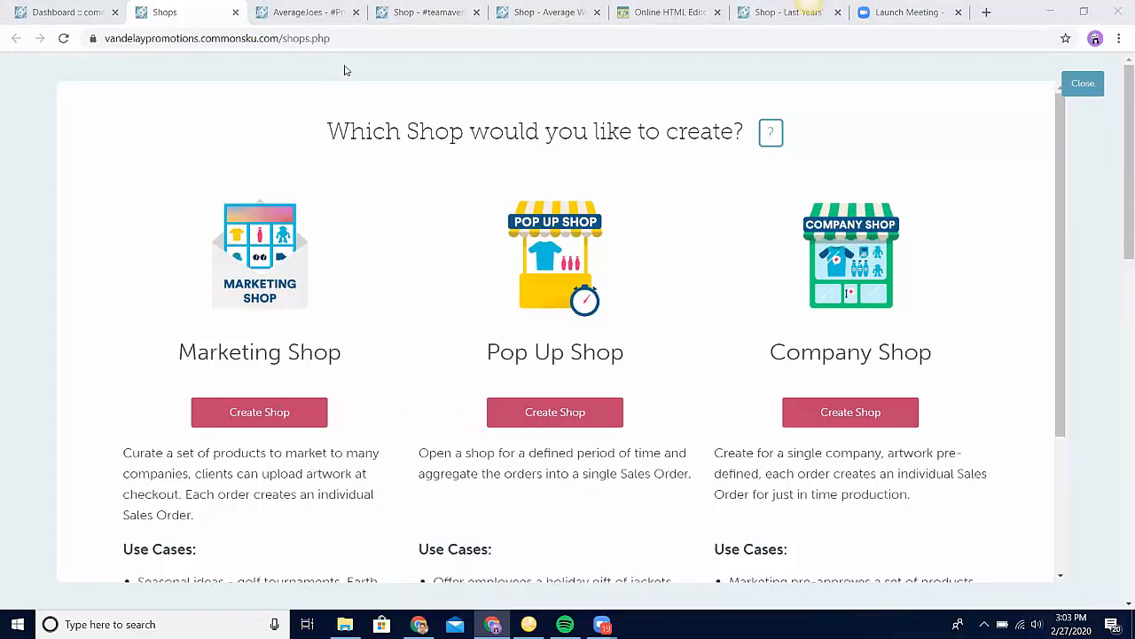
Step: Examine the products and price breaks in the drink, play and travel sections of the #teamaveragejoes Shop presentation
key("ctrl+Tab")
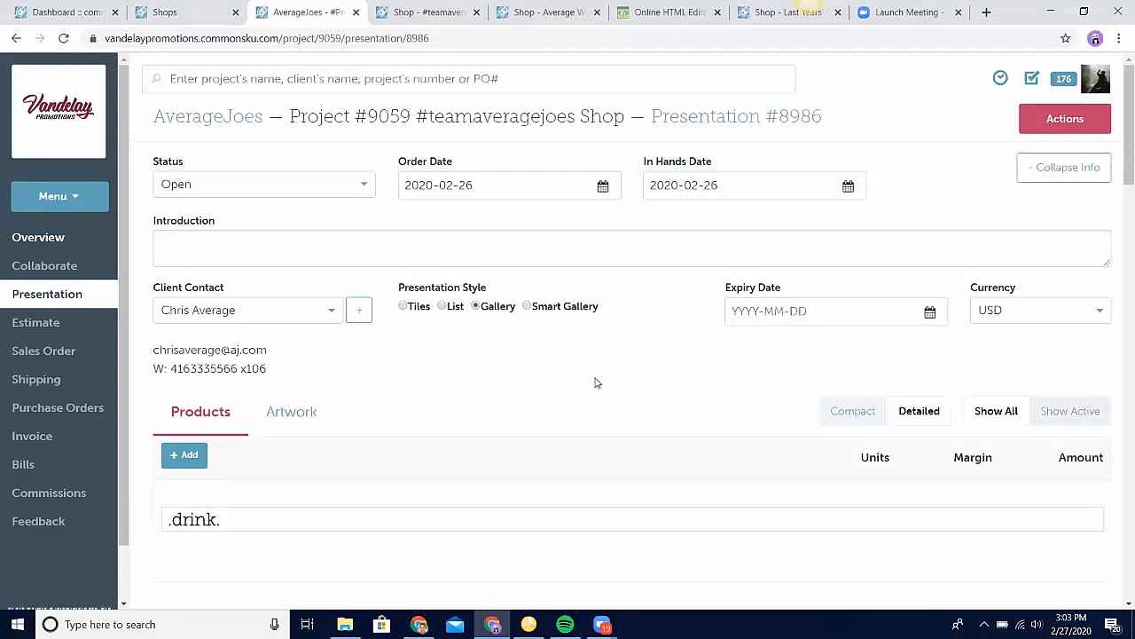
scroll(596, 382, "down", 6)
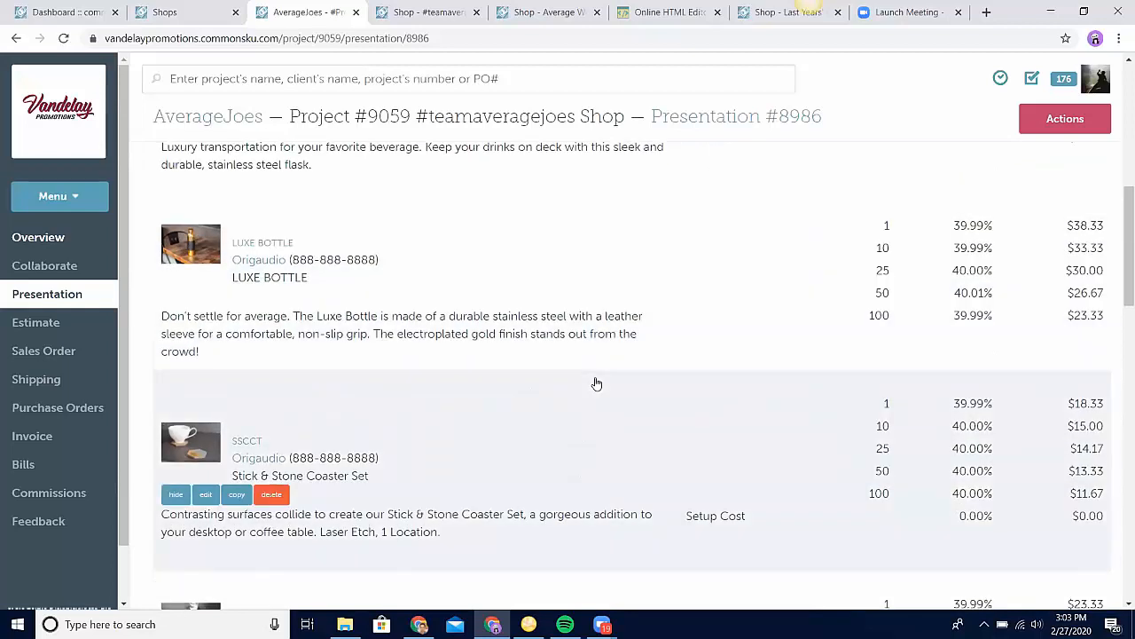
scroll(596, 384, "down", 7)
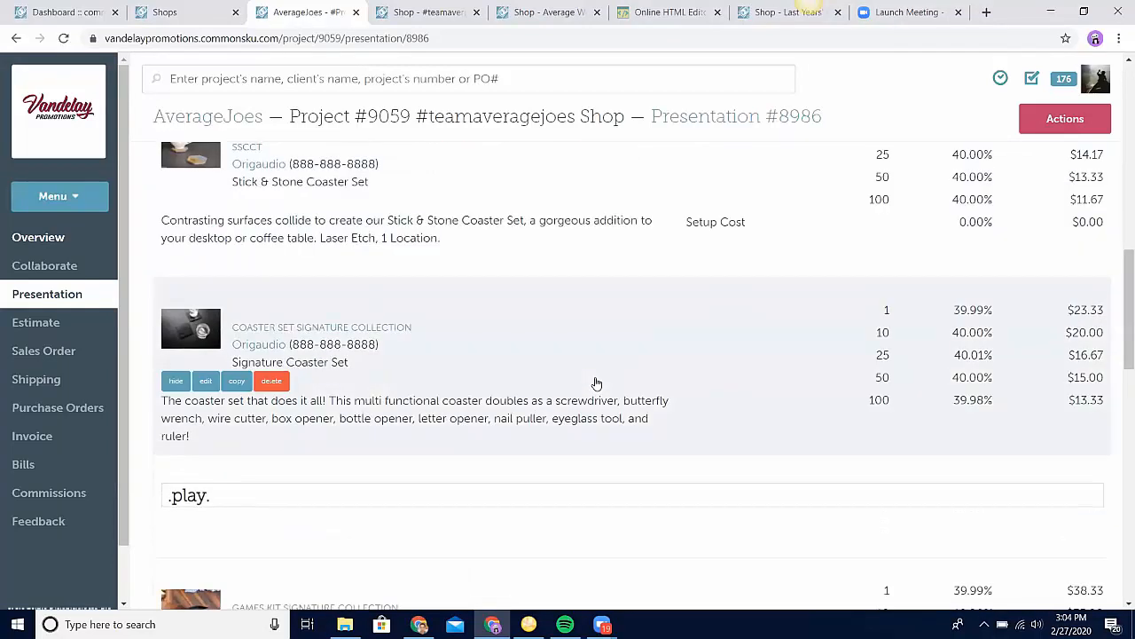
scroll(596, 383, "down", 5)
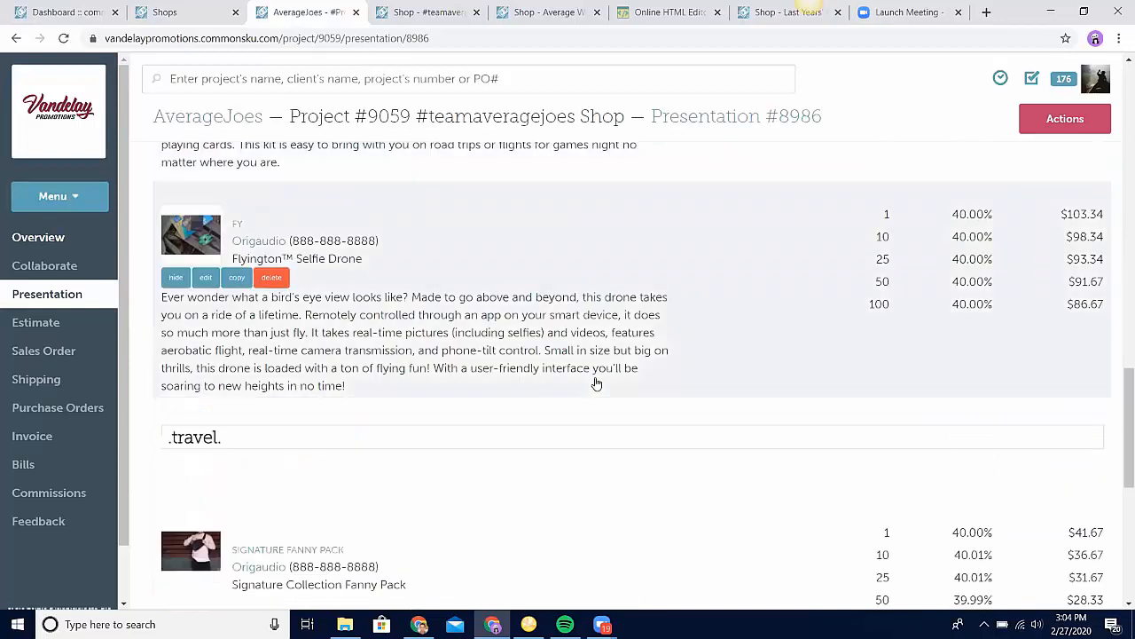
scroll(551, 487, "down", 5)
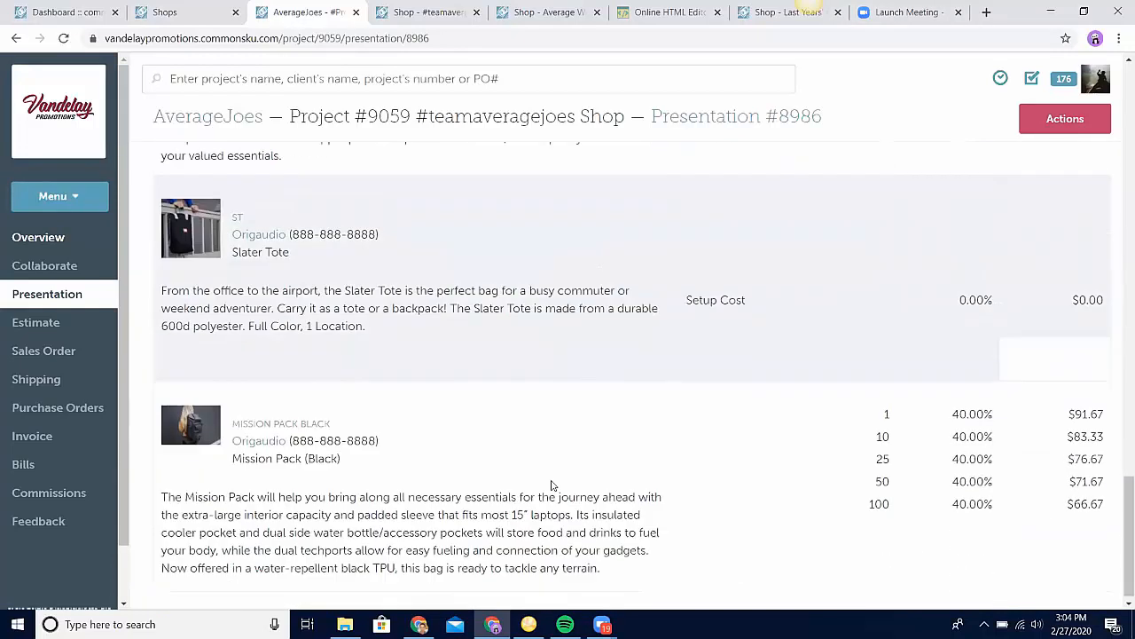
scroll(552, 487, "up", 20)
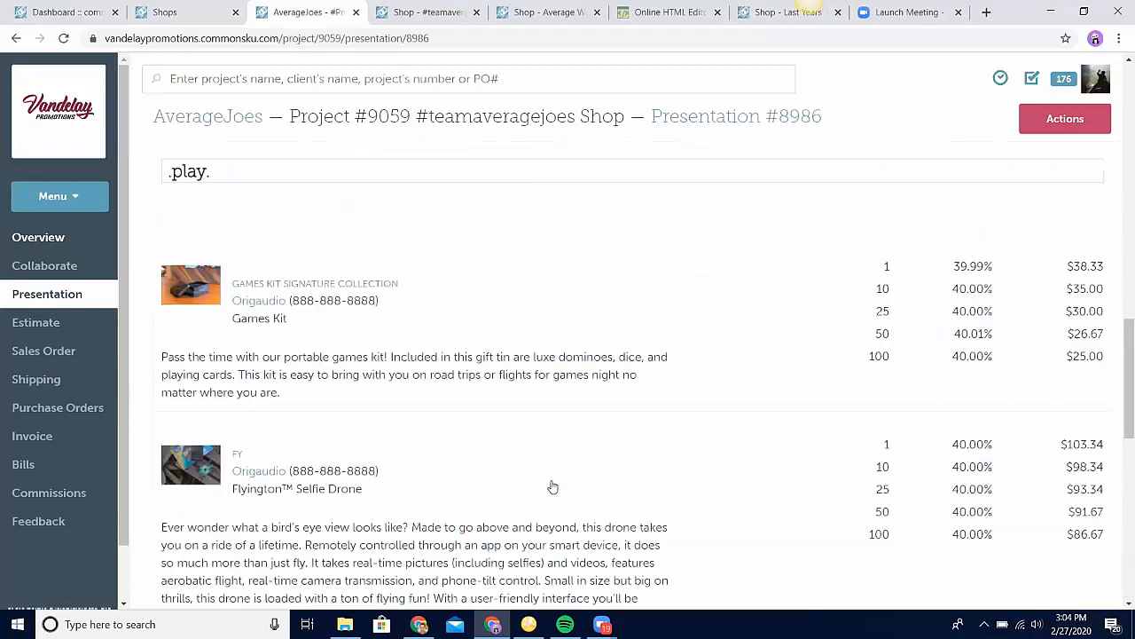
scroll(551, 487, "up", 1)
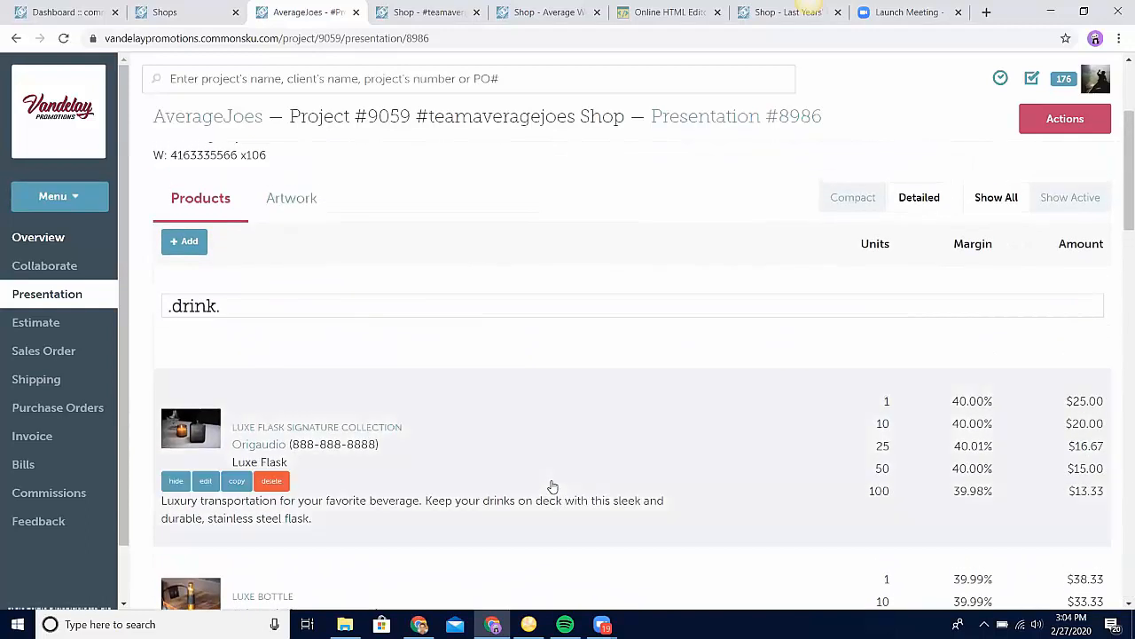
scroll(552, 487, "up", 2)
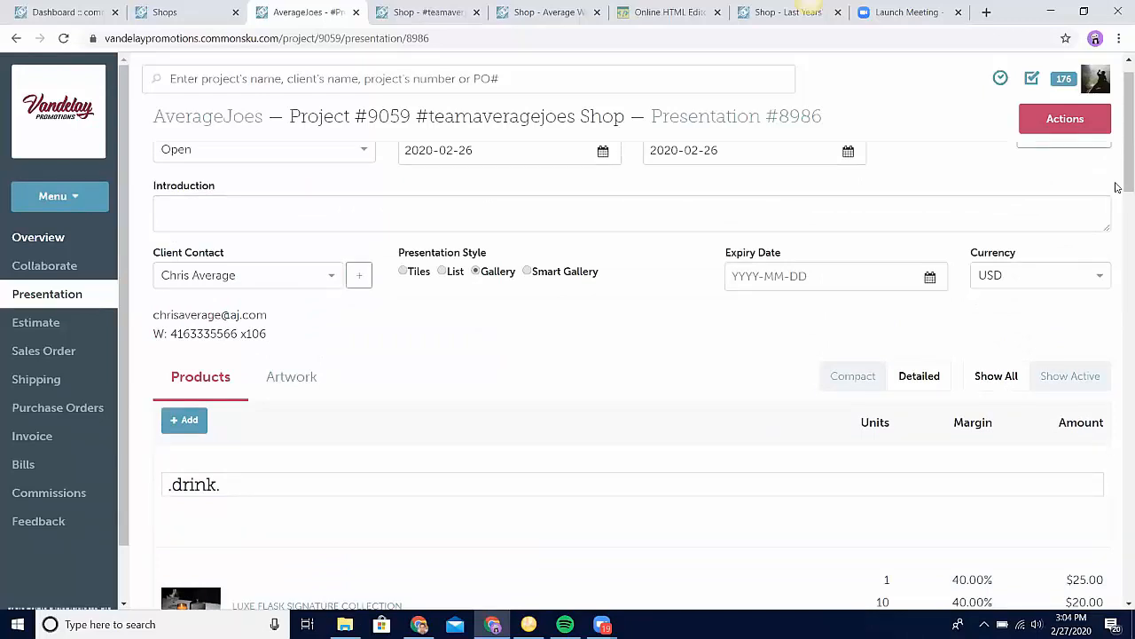
Step: Check which document types the AverageJoes presentation can be copied to, leaving without making a copy
left_click(1066, 130)
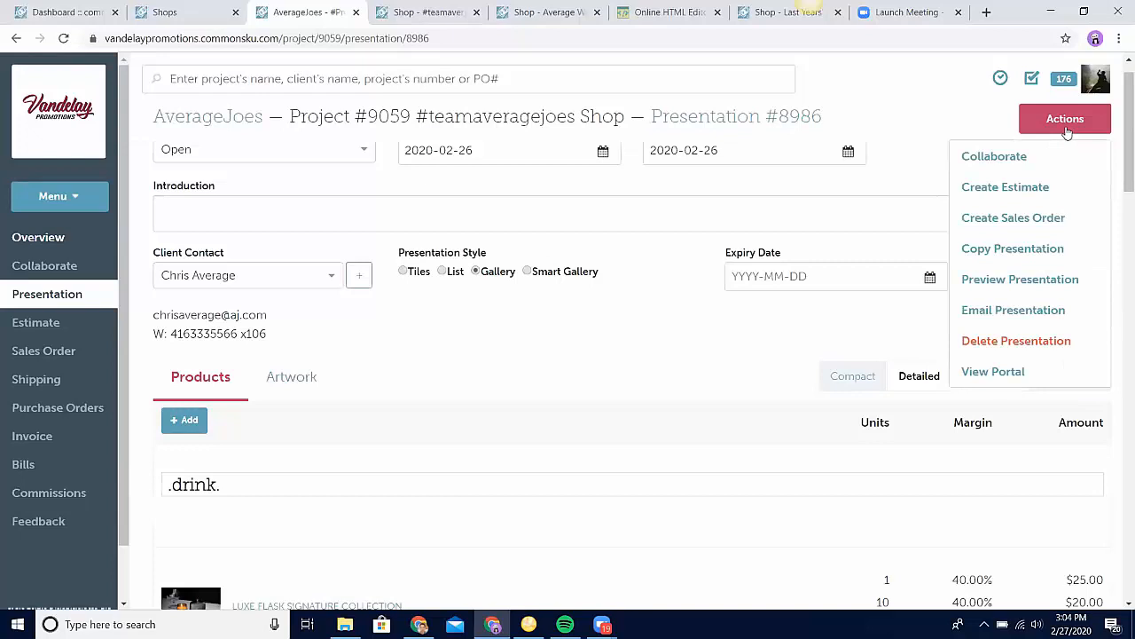
left_click(1021, 248)
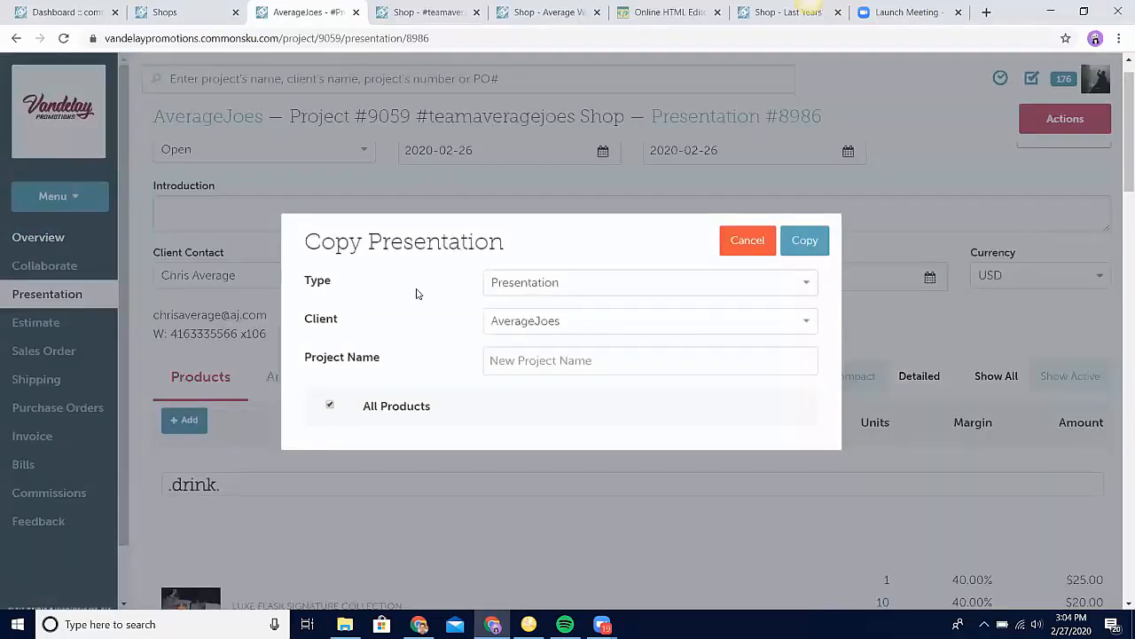
left_click(519, 283)
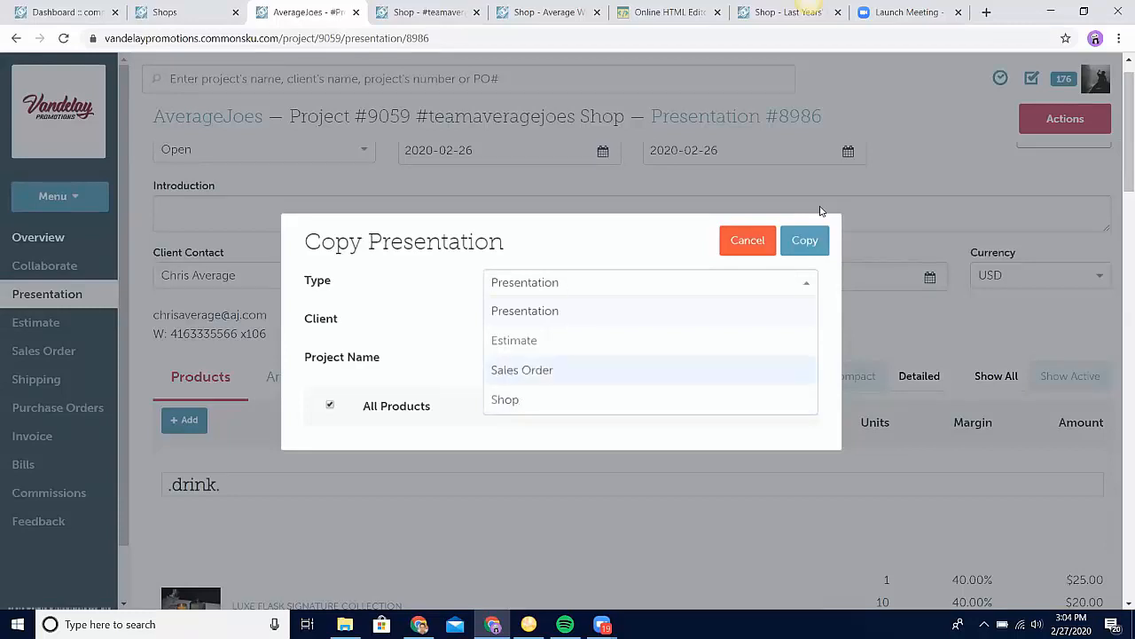
left_click(761, 236)
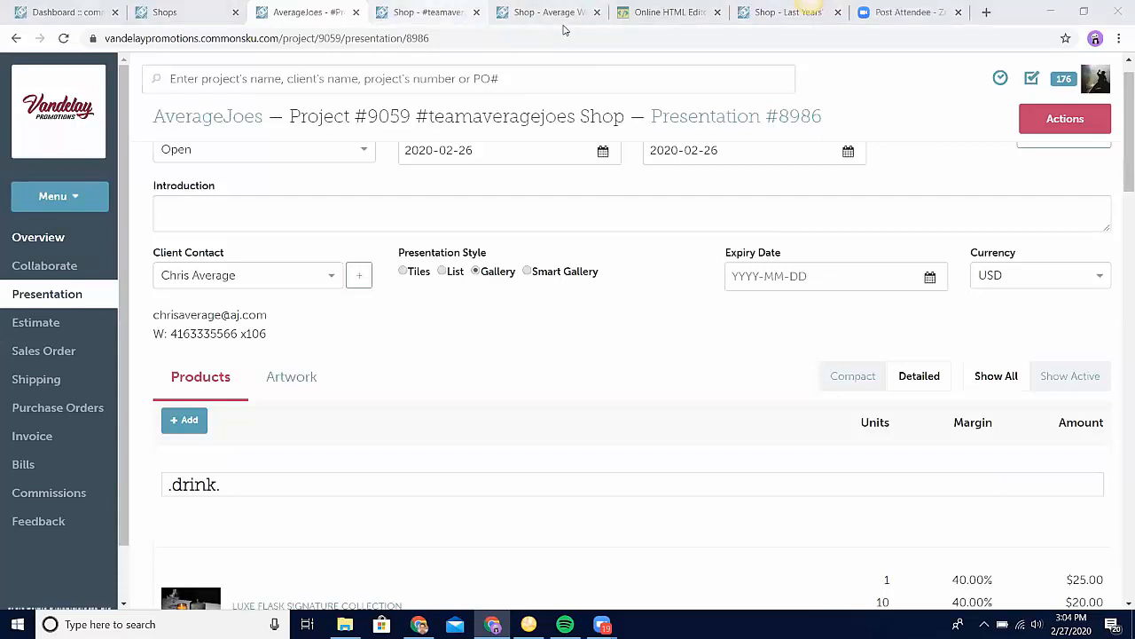
Step: Examine the product list of the #teamaveragejoes pop-up shop across its drink, play and travel sections
left_click(426, 11)
left_click(75, 297)
left_click(77, 276)
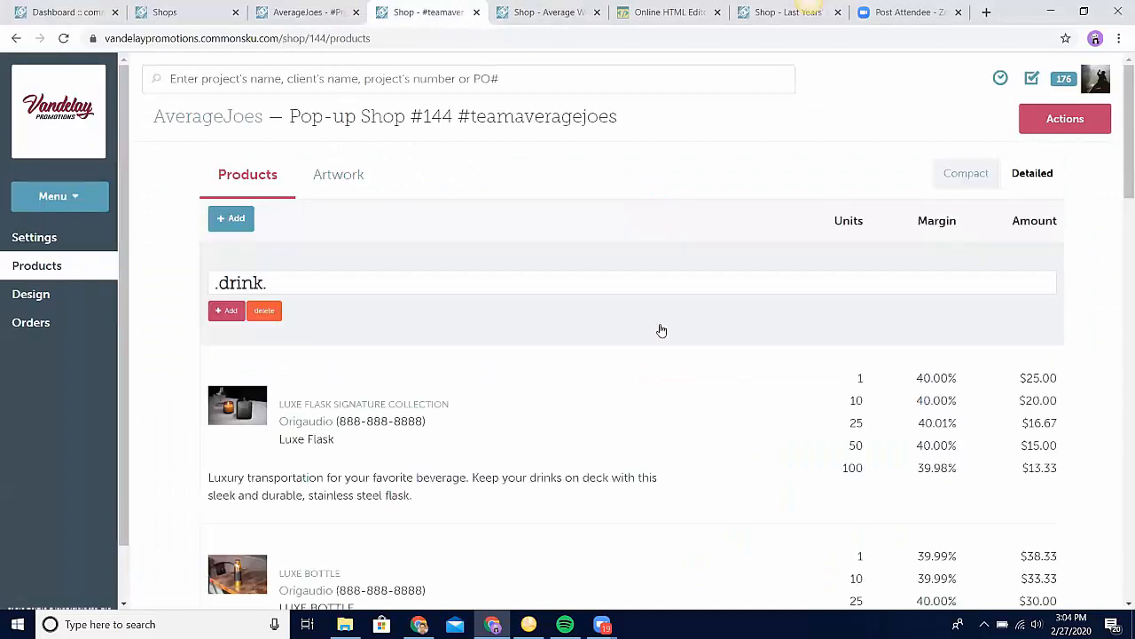
scroll(661, 330, "down", 4)
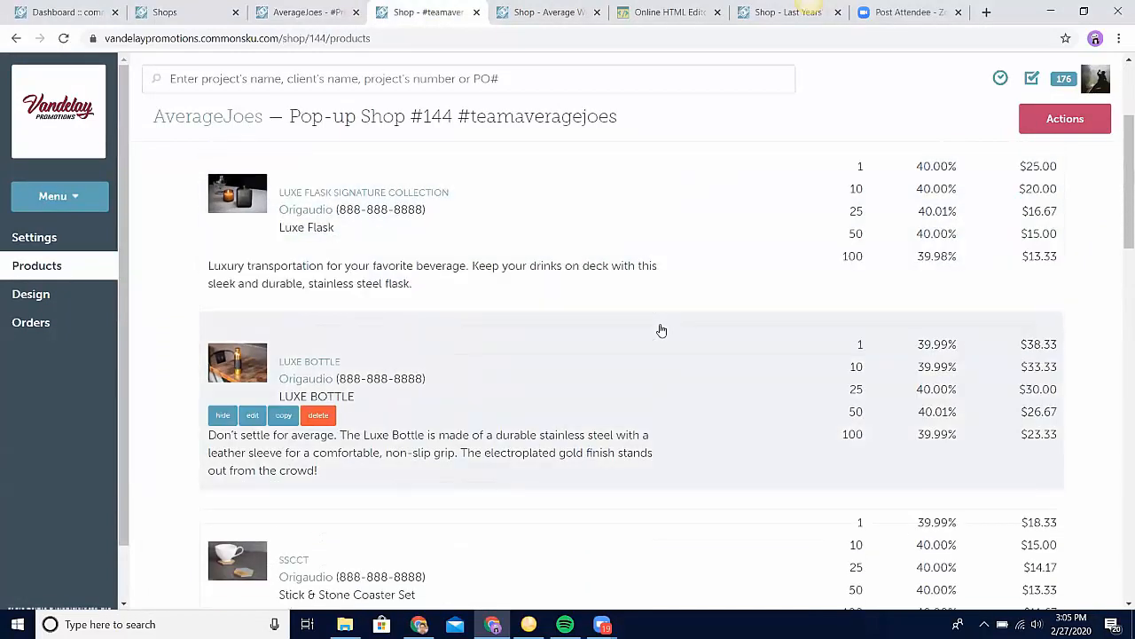
scroll(661, 330, "down", 6)
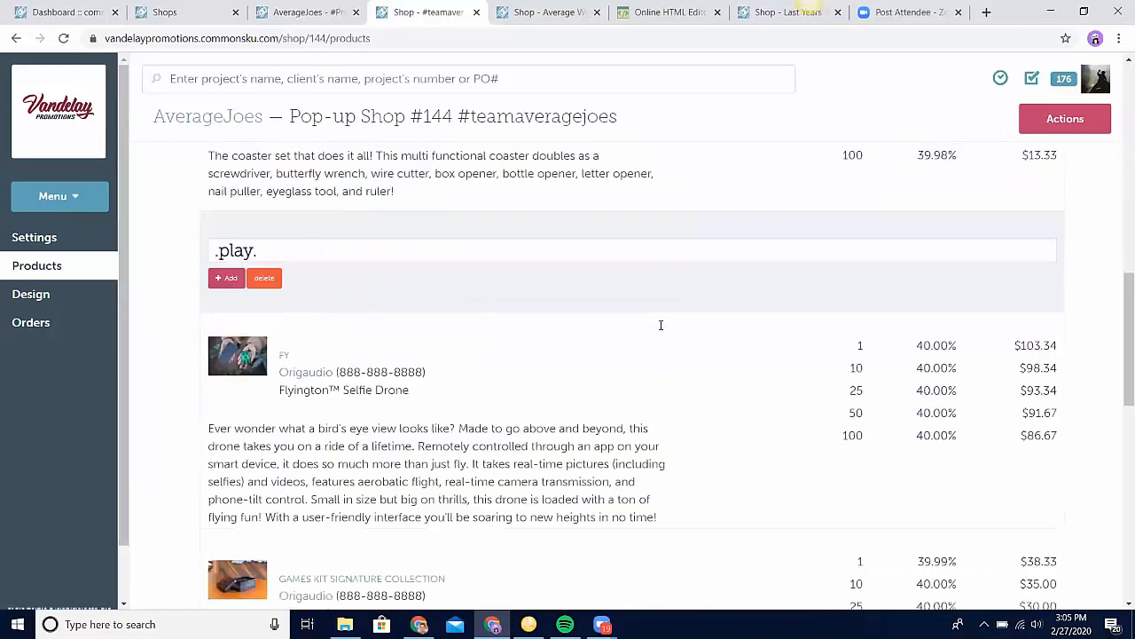
scroll(661, 330, "down", 3)
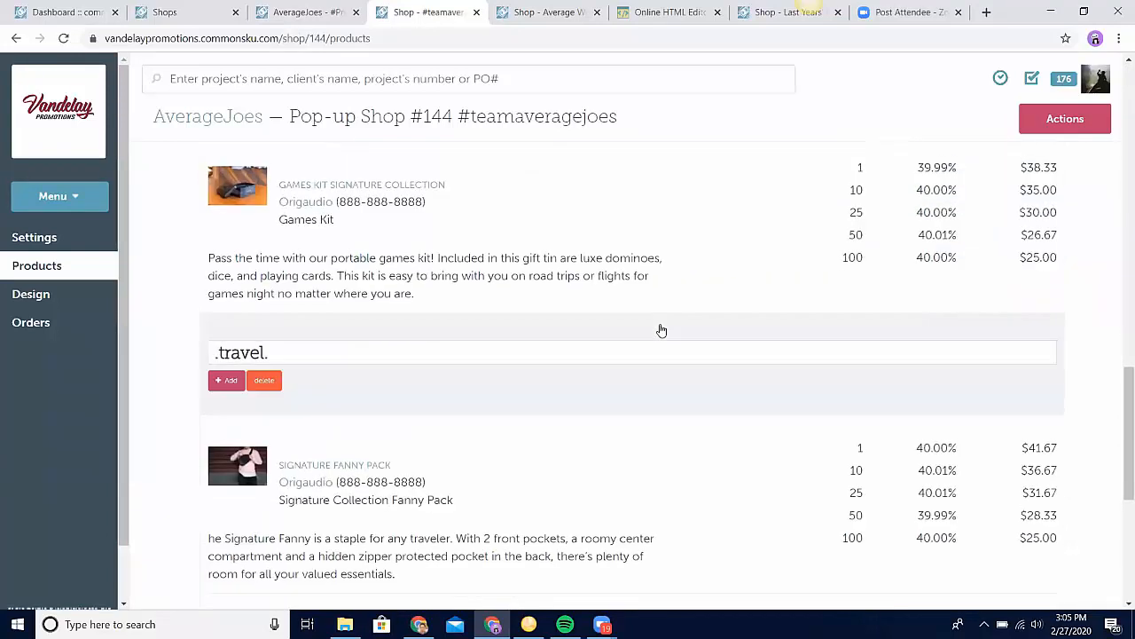
scroll(661, 330, "up", 14)
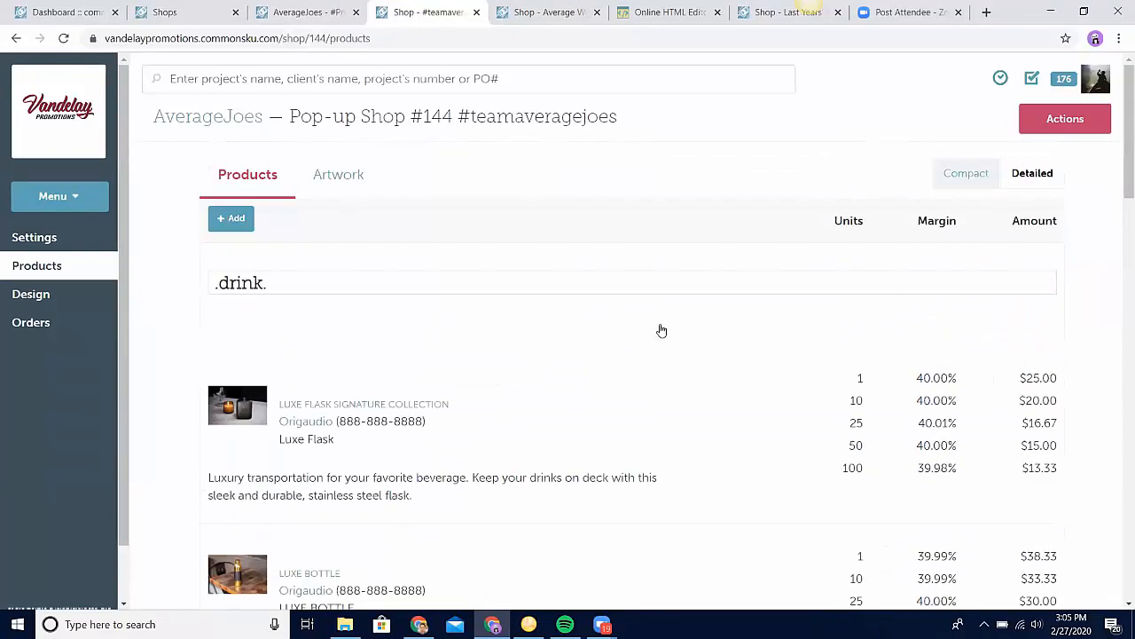
mouse_move(661, 330)
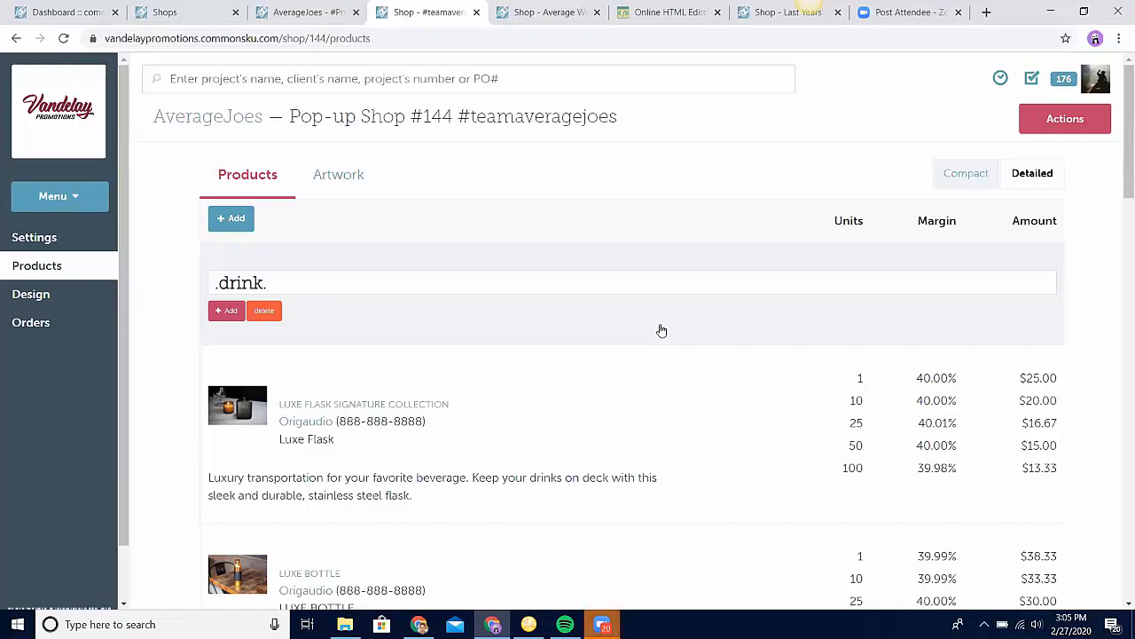
Step: View the #teamaveragejoes shop's settings and examine the shop contact name and email fields in the Average Wearables shop settings
left_click(62, 238)
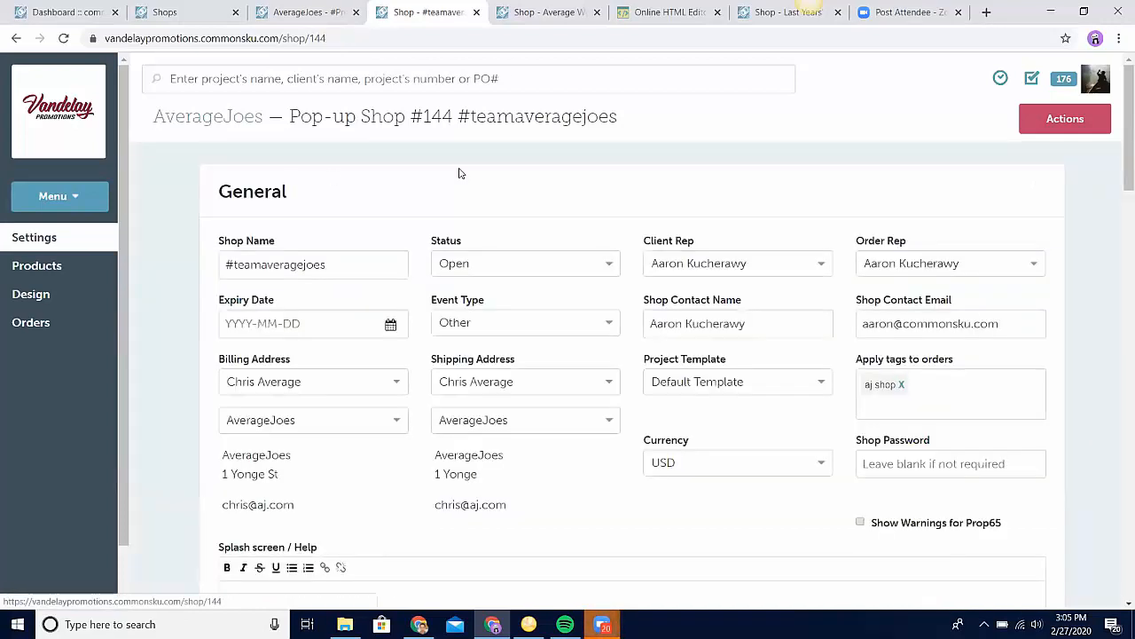
left_click(543, 12)
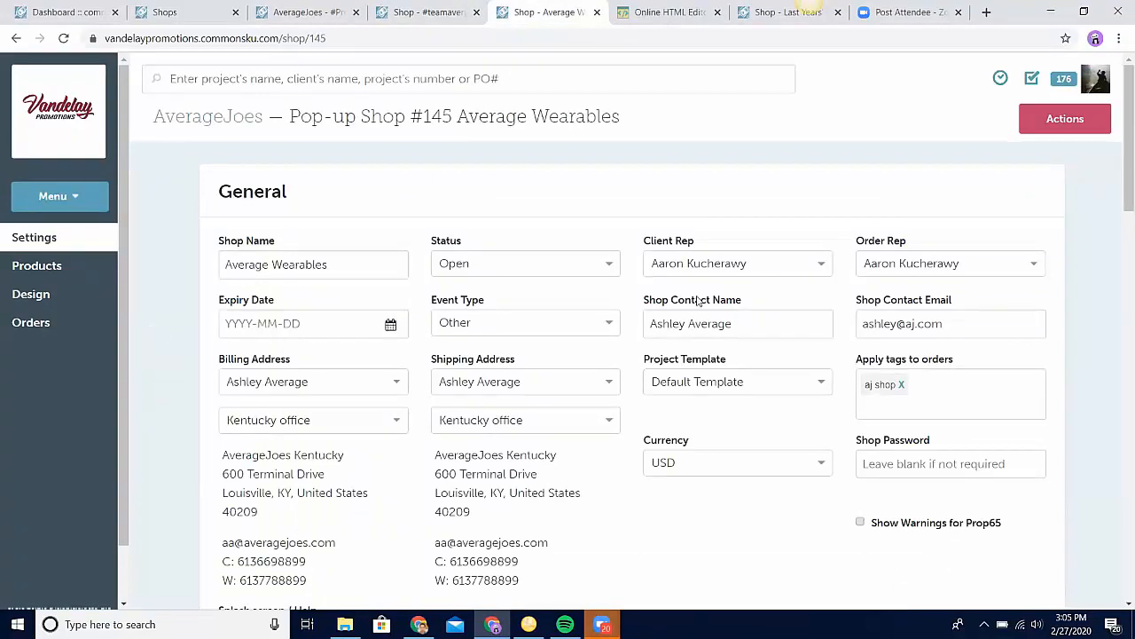
left_click_drag(647, 306, 719, 307)
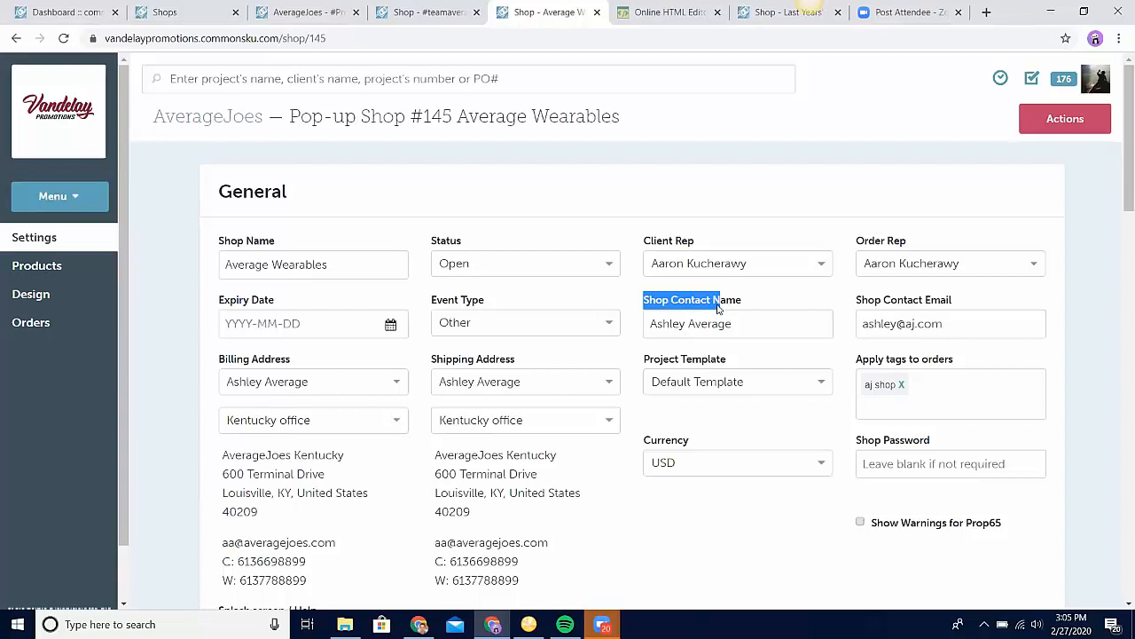
double_click(717, 305)
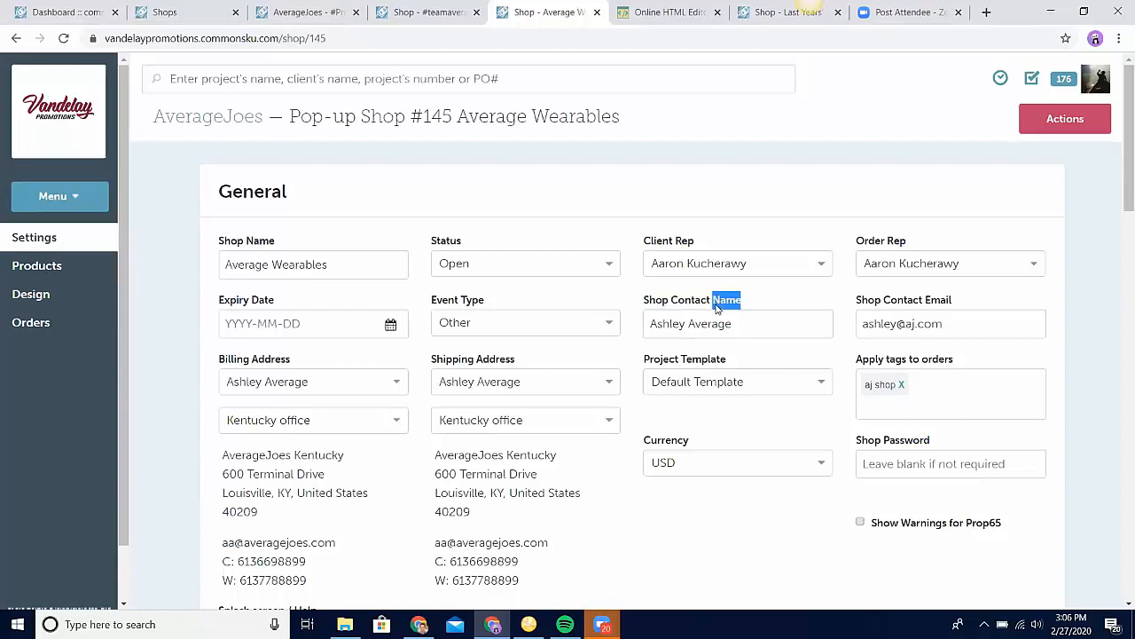
left_click(924, 324)
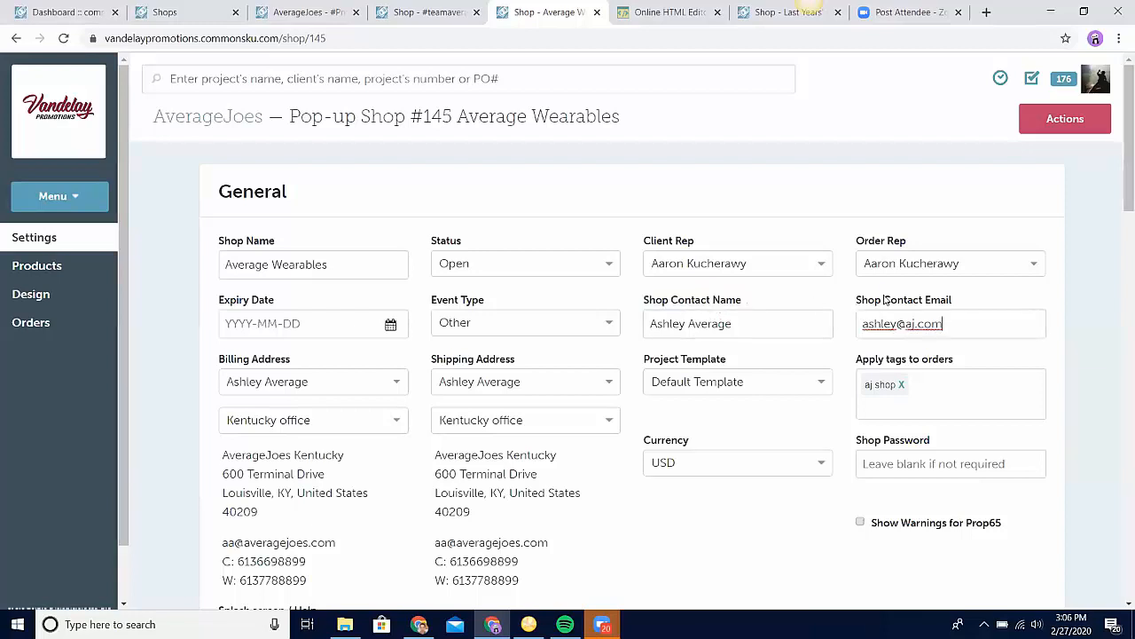
double_click(887, 302)
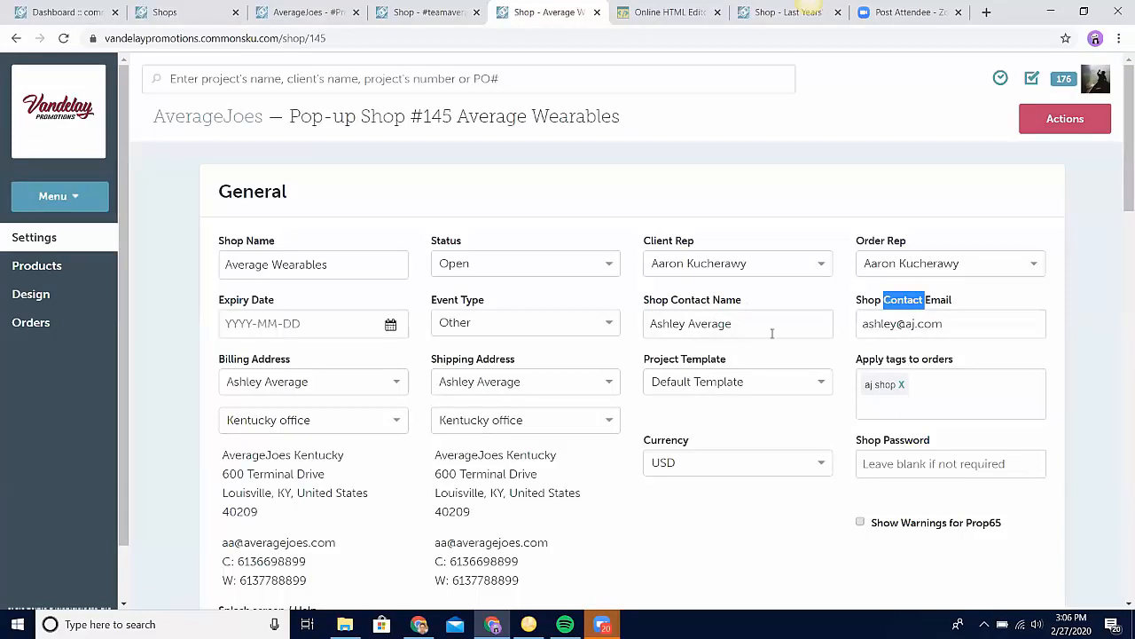
Step: Preview the Average Wearables shop's splash screen, including through its help option, and examine the Splash screen / Help text in the shop settings
left_click(1036, 121)
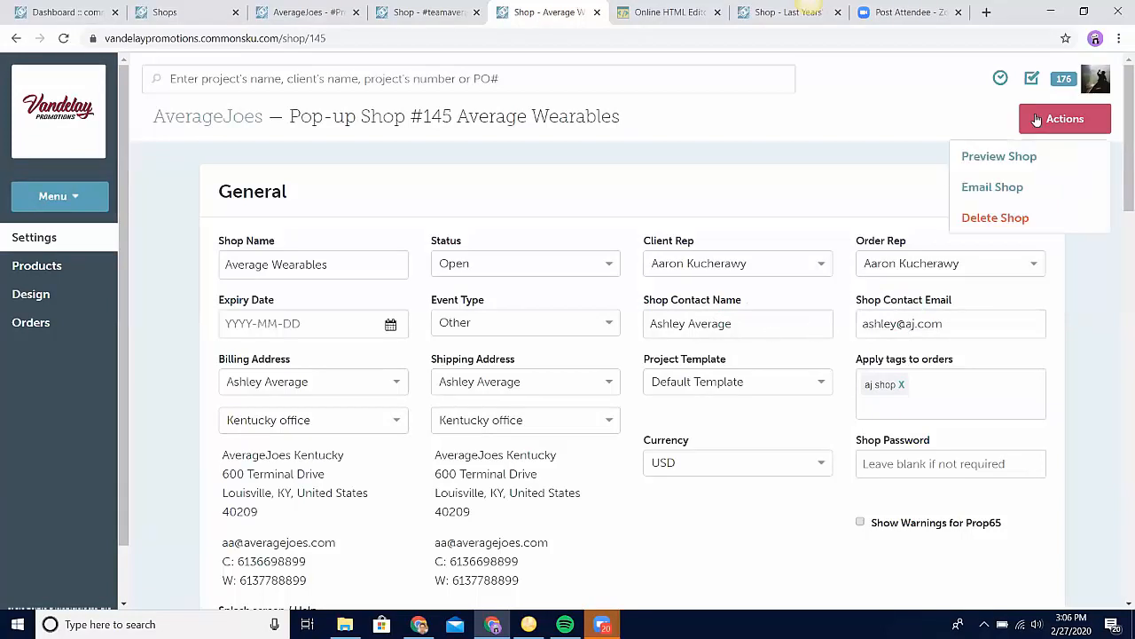
left_click(1026, 166)
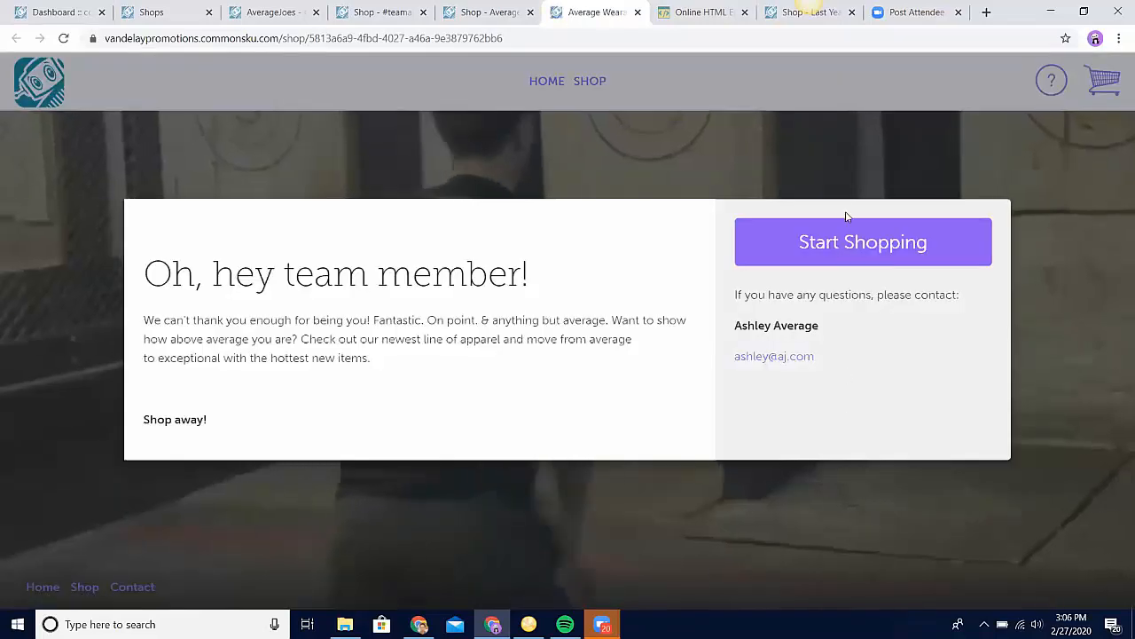
left_click(846, 243)
left_click(1042, 83)
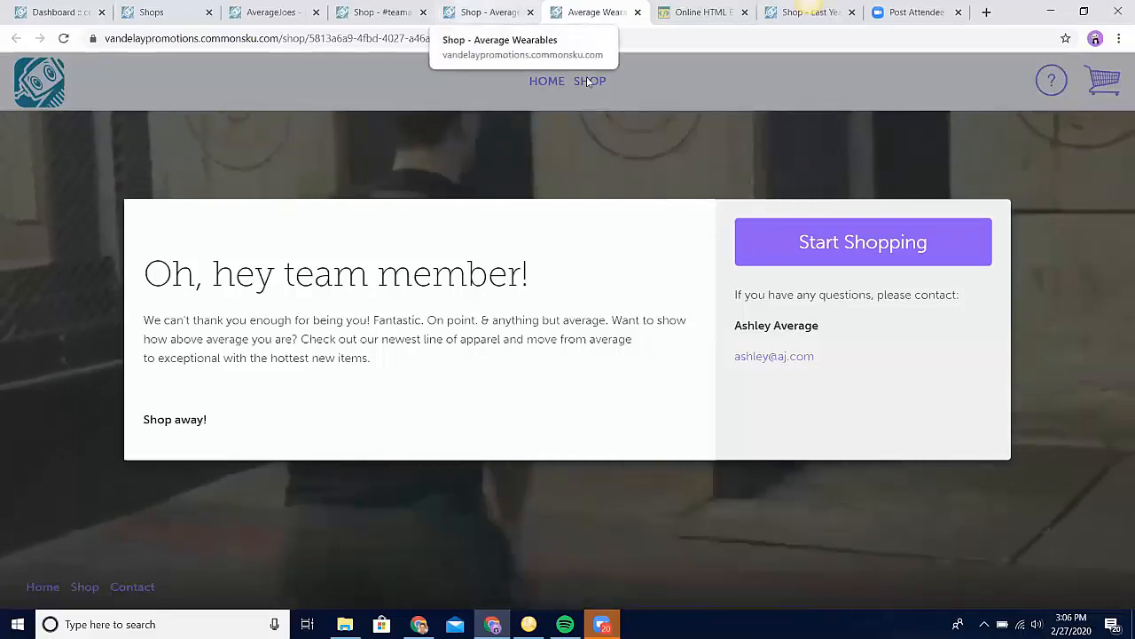
left_click(484, 13)
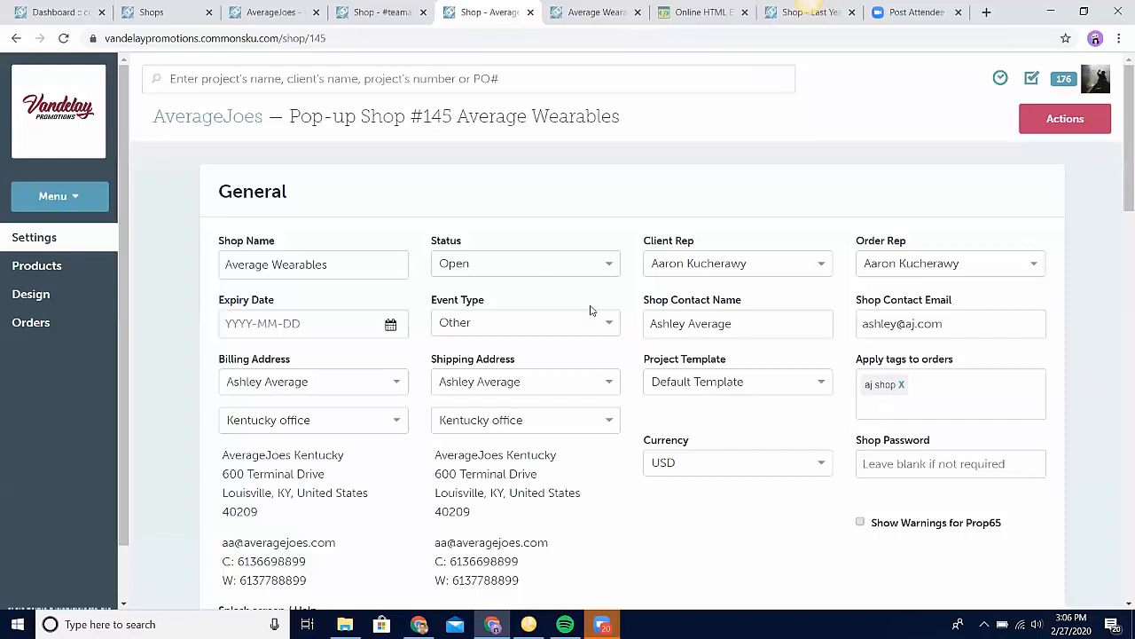
scroll(592, 512, "down", 3)
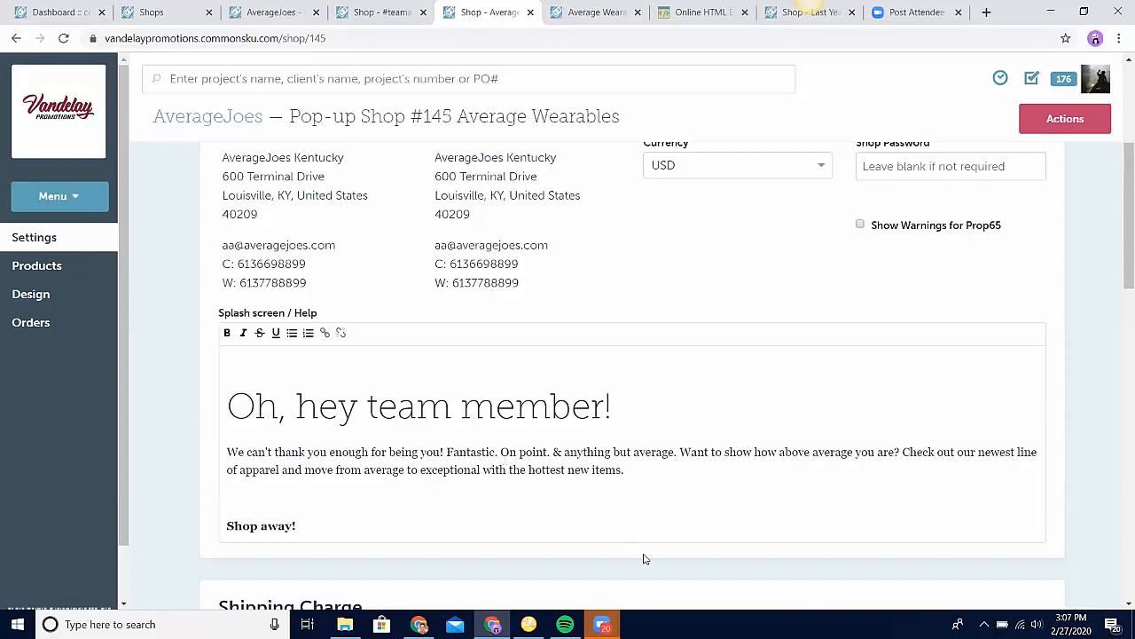
Step: Switch to the online HTML editor and clear all of its demo content
left_click(707, 13)
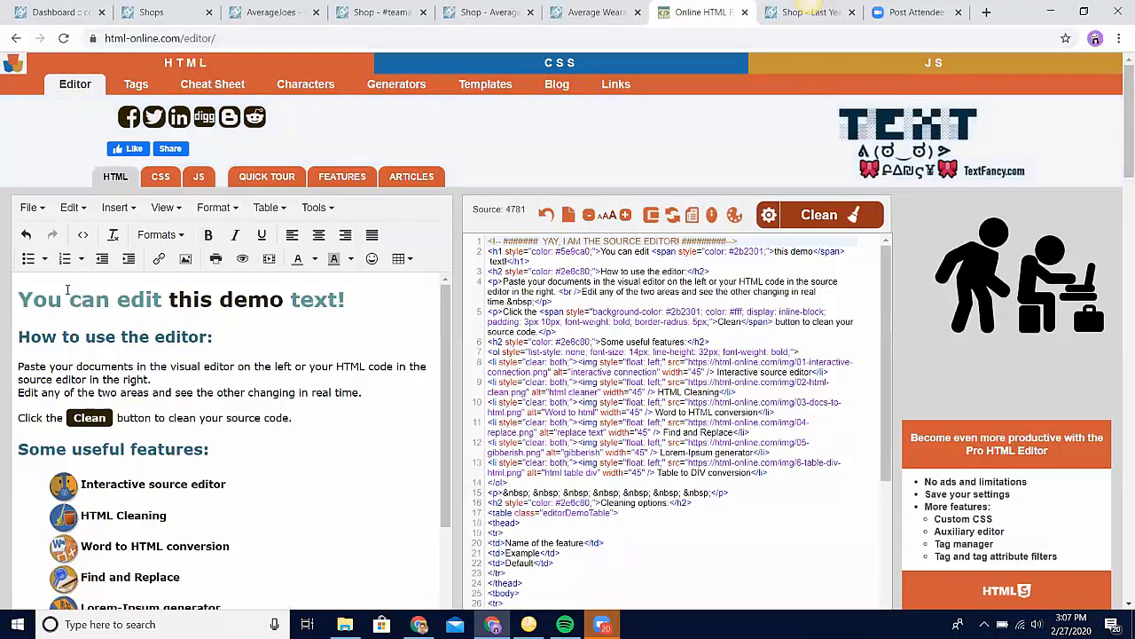
left_click_drag(19, 297, 254, 502)
key("BackSpace")
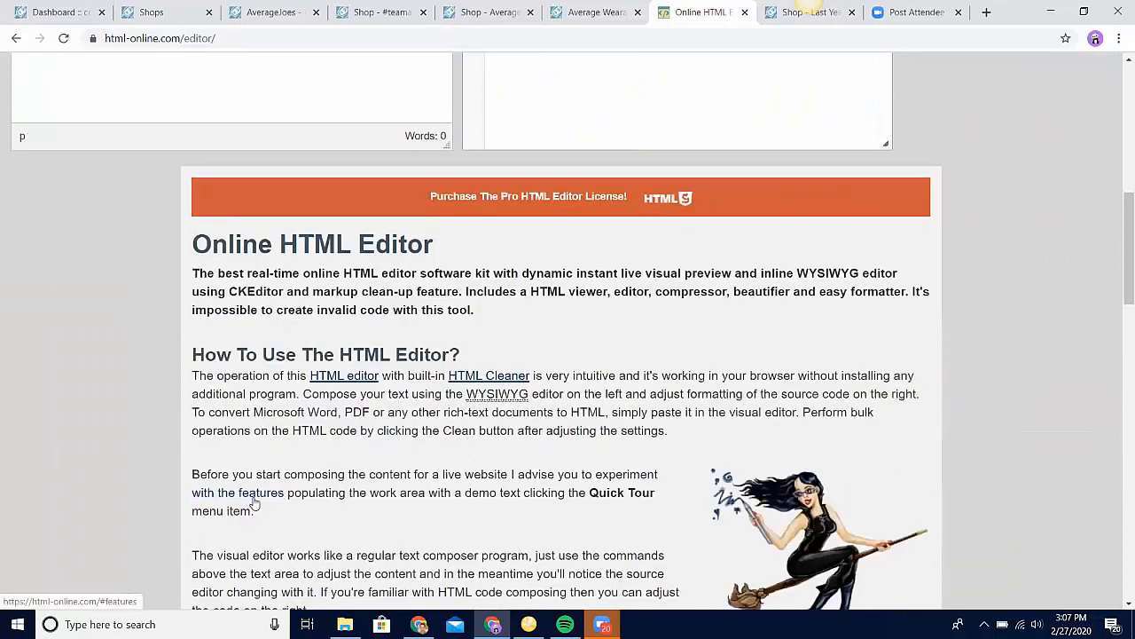
scroll(254, 502, "up", 7)
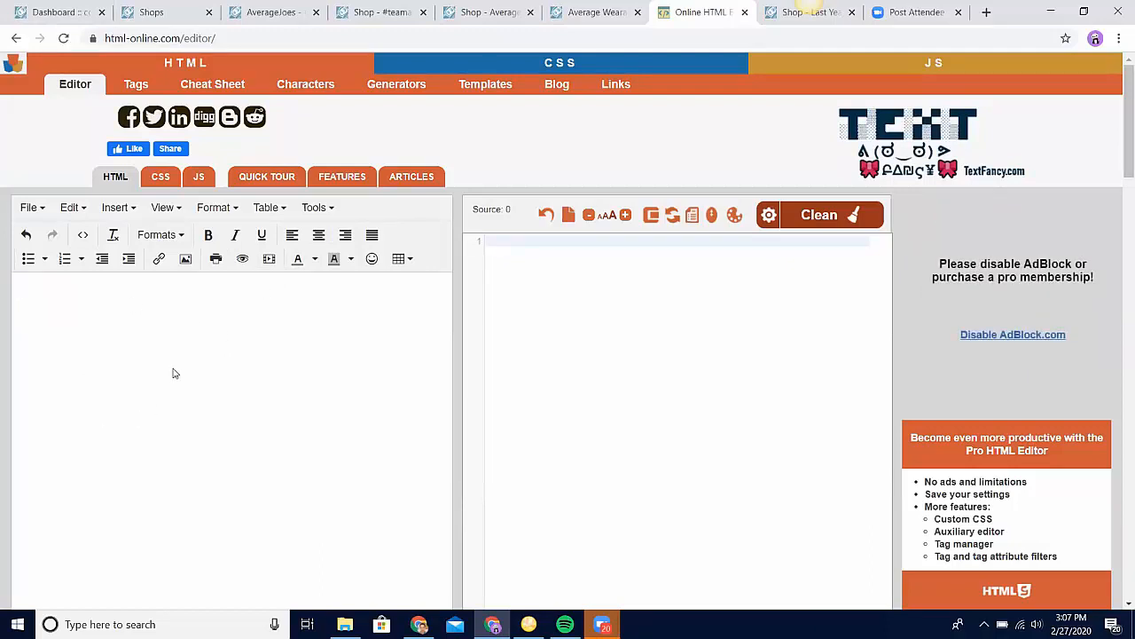
Step: Close the Average Wearables storefront preview and return to the Splash screen / Help text in that shop's settings
left_click(589, 12)
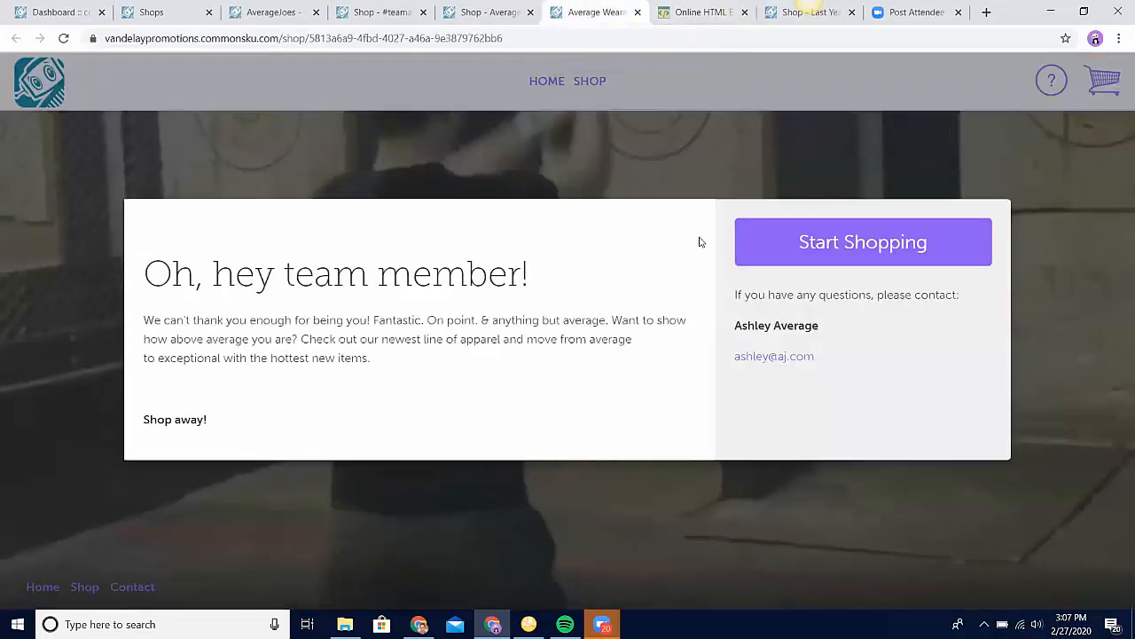
left_click(638, 12)
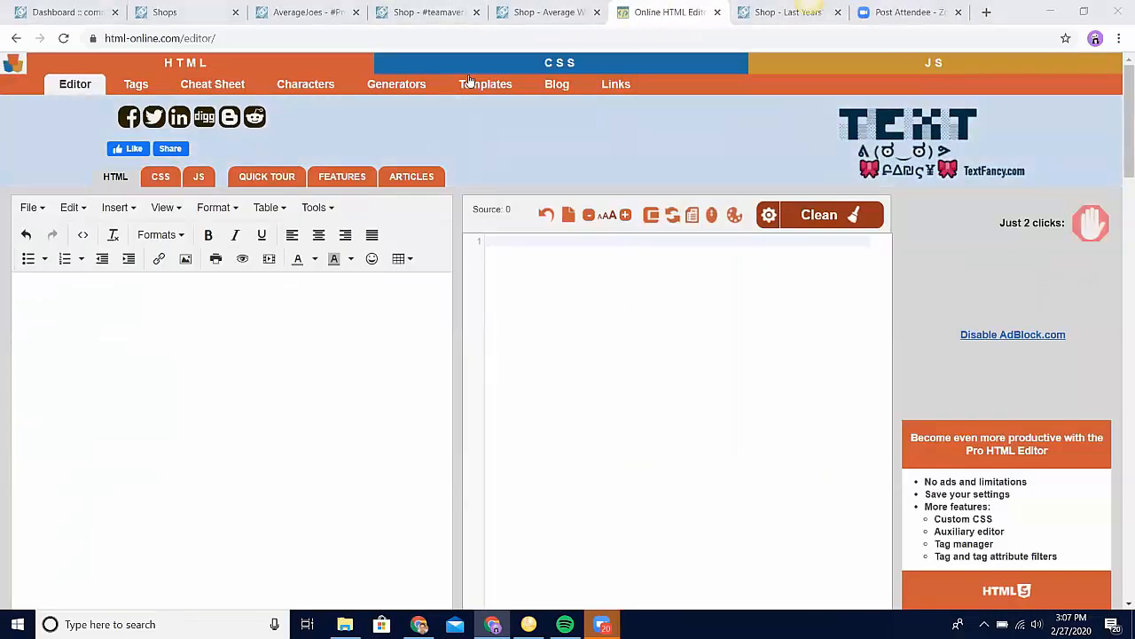
left_click(546, 13)
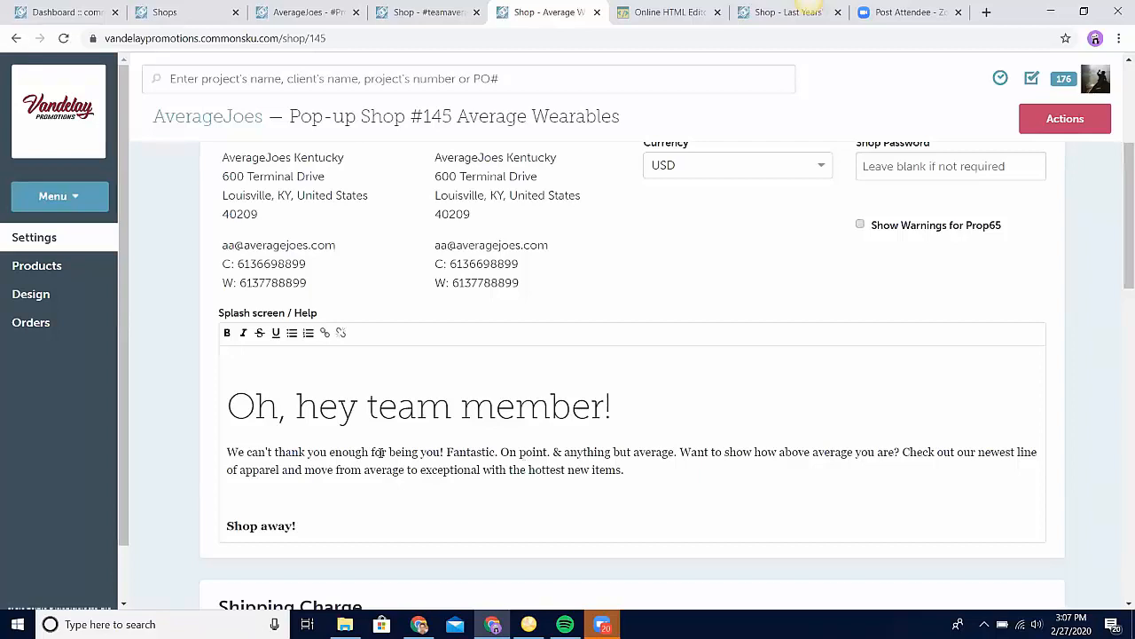
Step: Examine the #teamaveragejoes shop's splash text and preview its storefront splash screen, closing the preview when finished
left_click(448, 13)
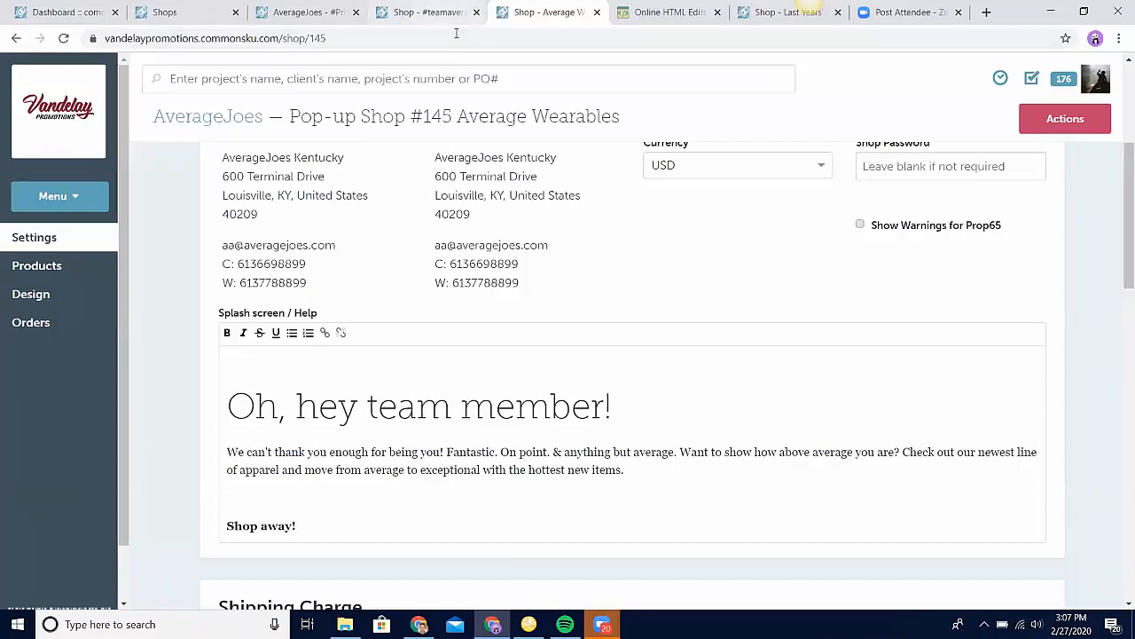
scroll(472, 473, "down", 5)
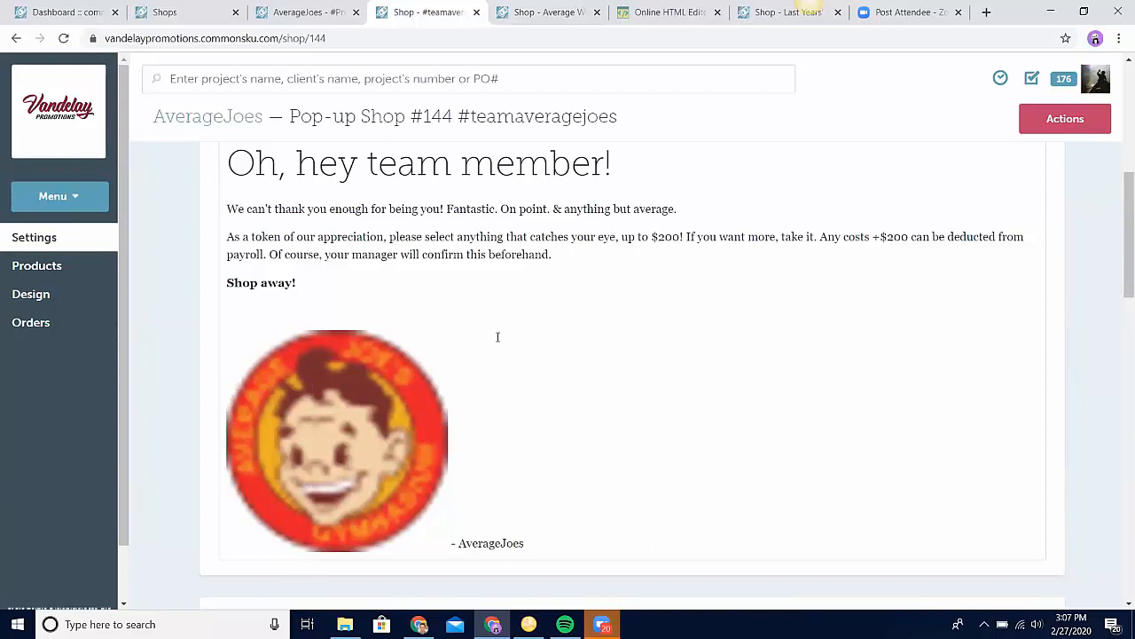
left_click(1058, 118)
left_click(1046, 155)
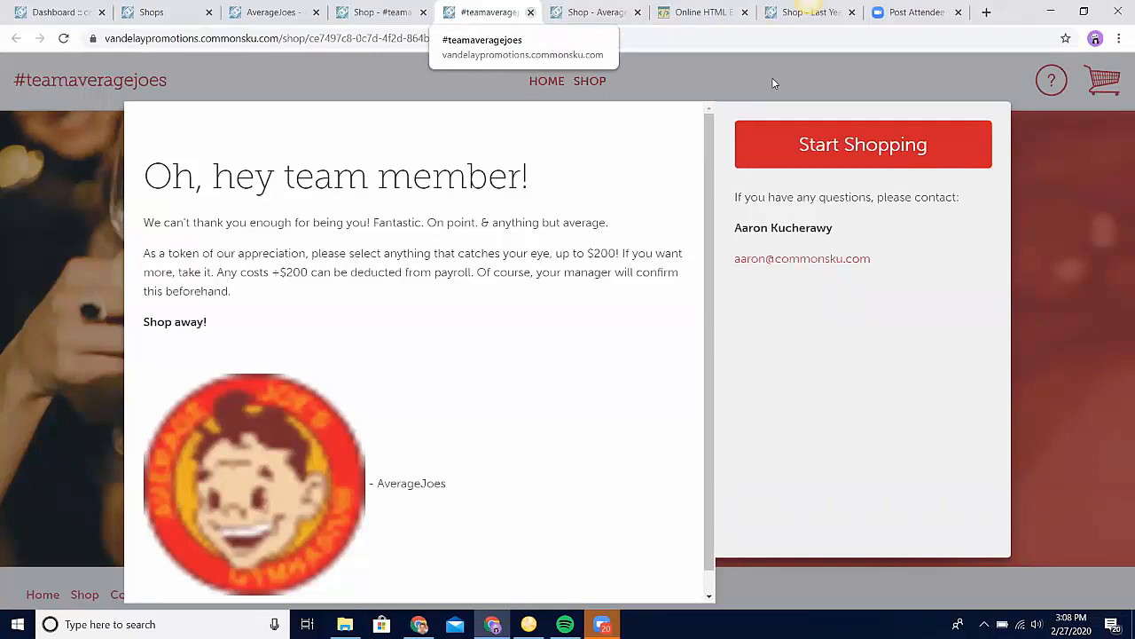
key("ctrl+w")
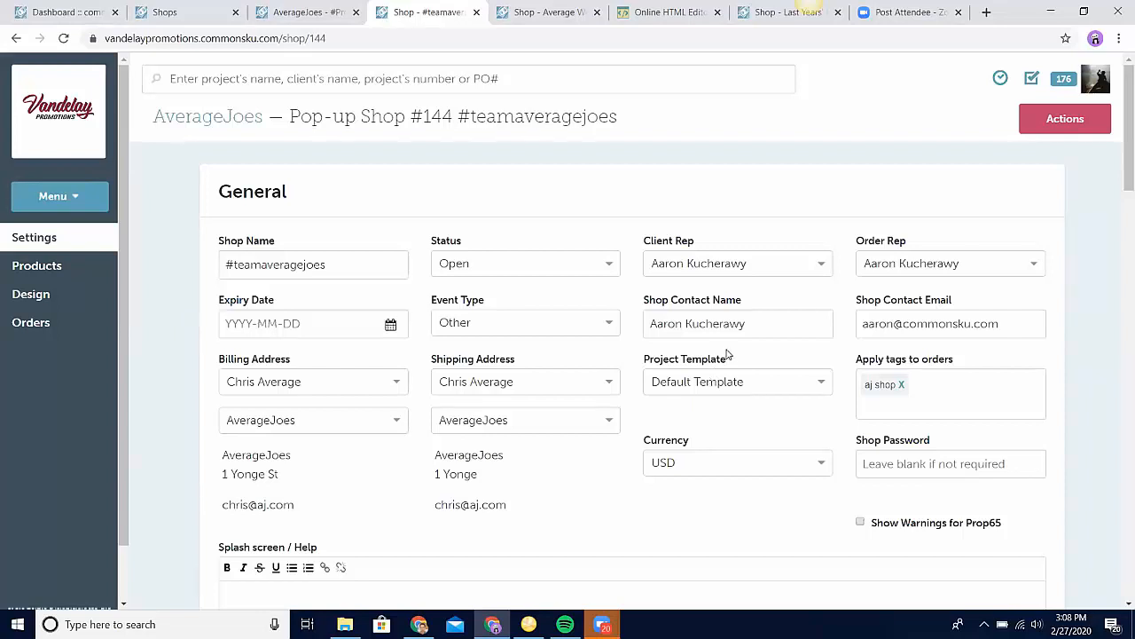
Step: Examine the #teamaveragejoes shop settings, including the order tags, shipping charge ranges, checkout tax, checkout limit and checkout questions
scroll(728, 354, "down", 1)
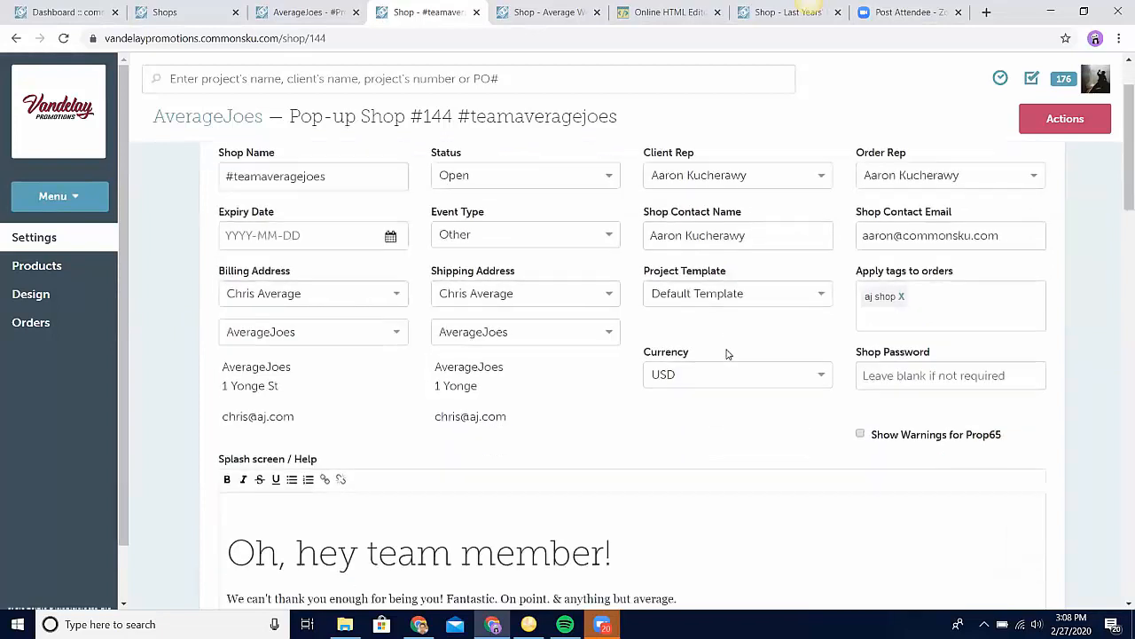
left_click_drag(877, 268, 917, 277)
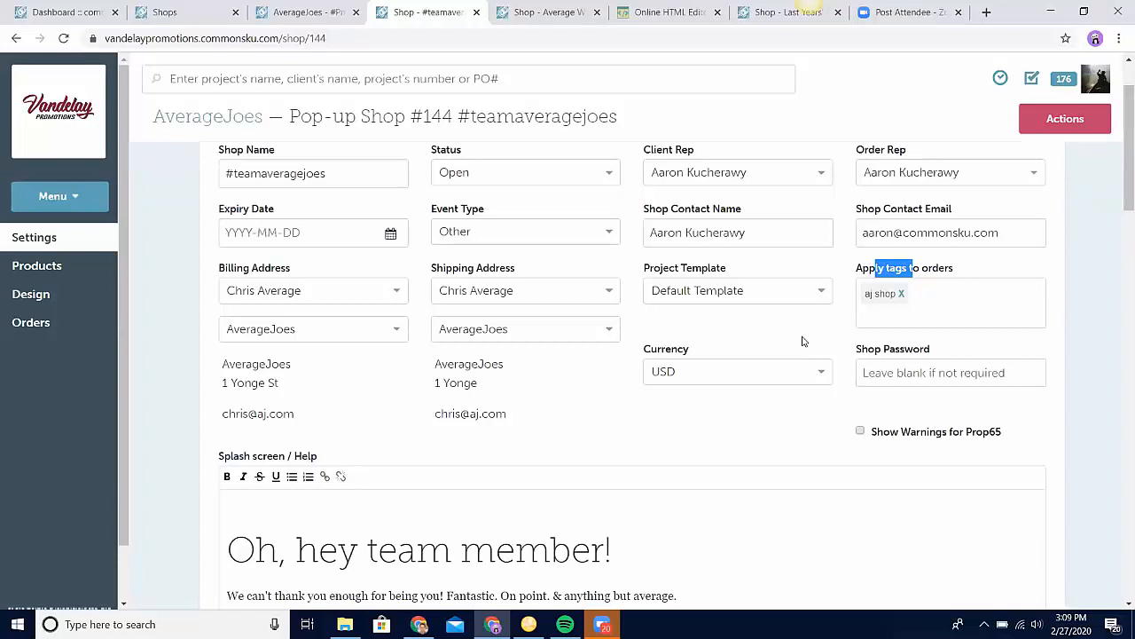
scroll(803, 342, "down", 2)
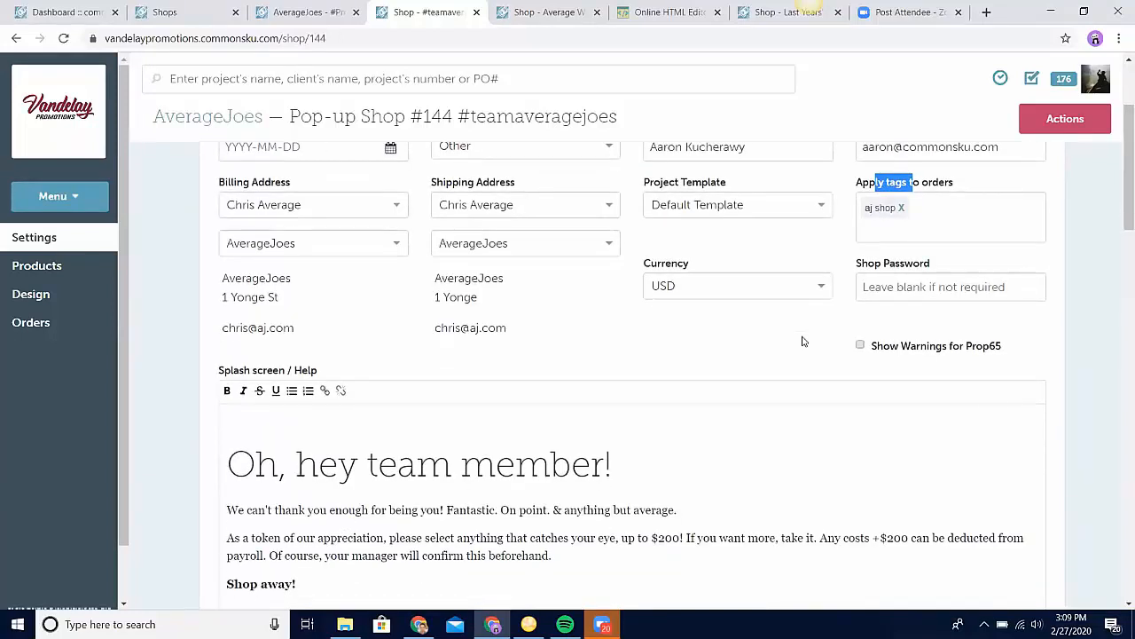
scroll(803, 342, "down", 3)
scroll(803, 336, "down", 4)
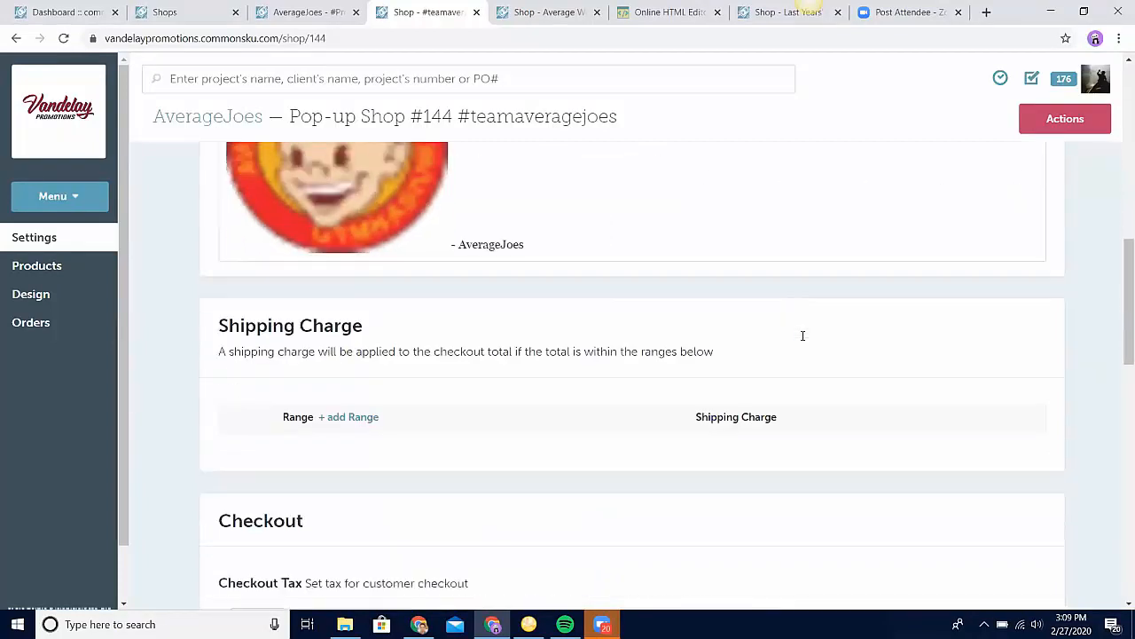
scroll(803, 342, "down", 2)
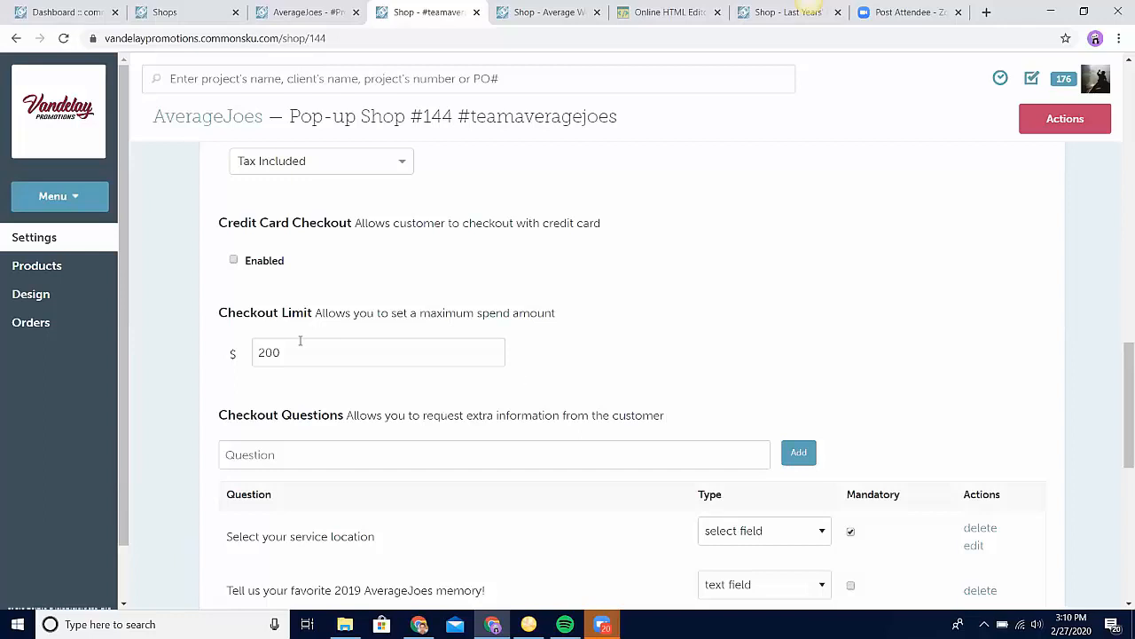
Step: View the #teamaveragejoes shop's design and examine its theme, product list style and storefront color picker
left_click(78, 296)
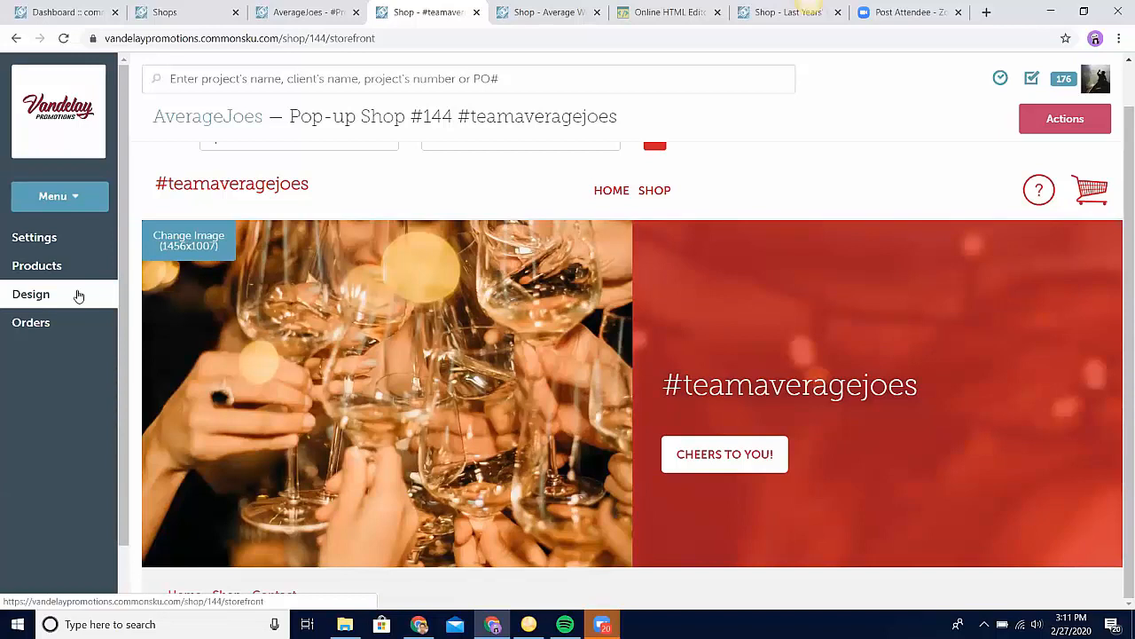
scroll(484, 337, "up", 1)
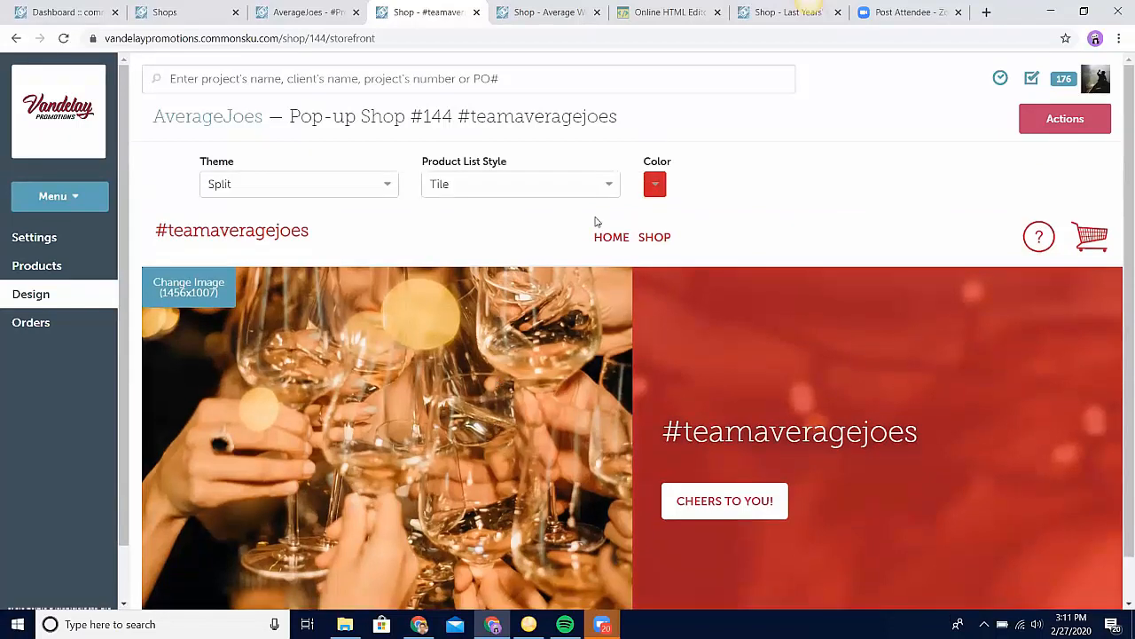
left_click(663, 185)
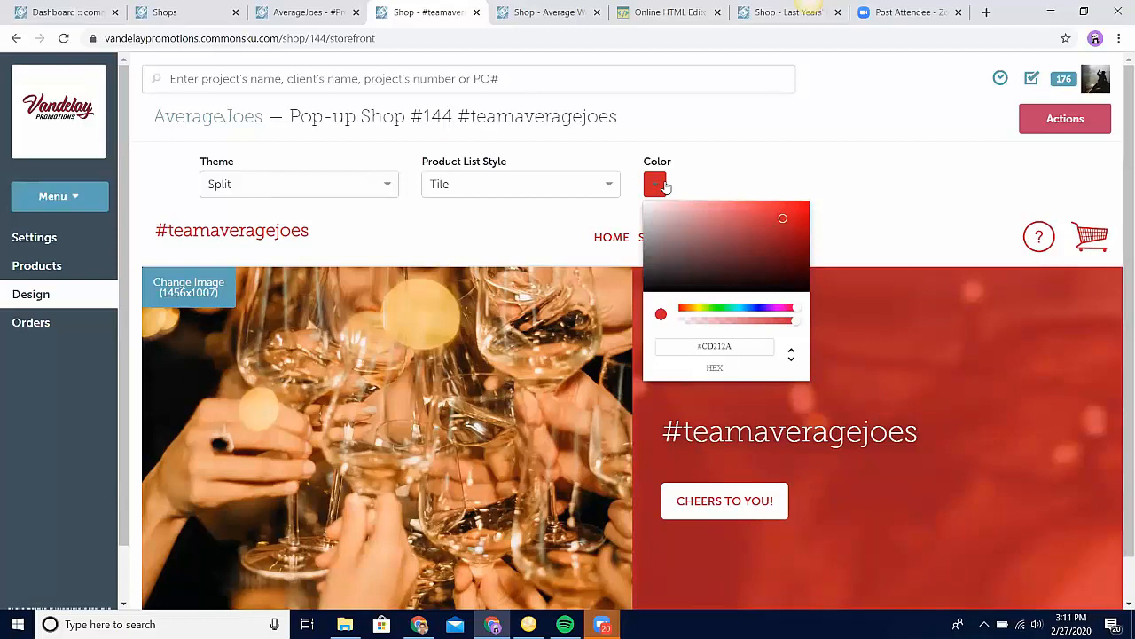
left_click(887, 206)
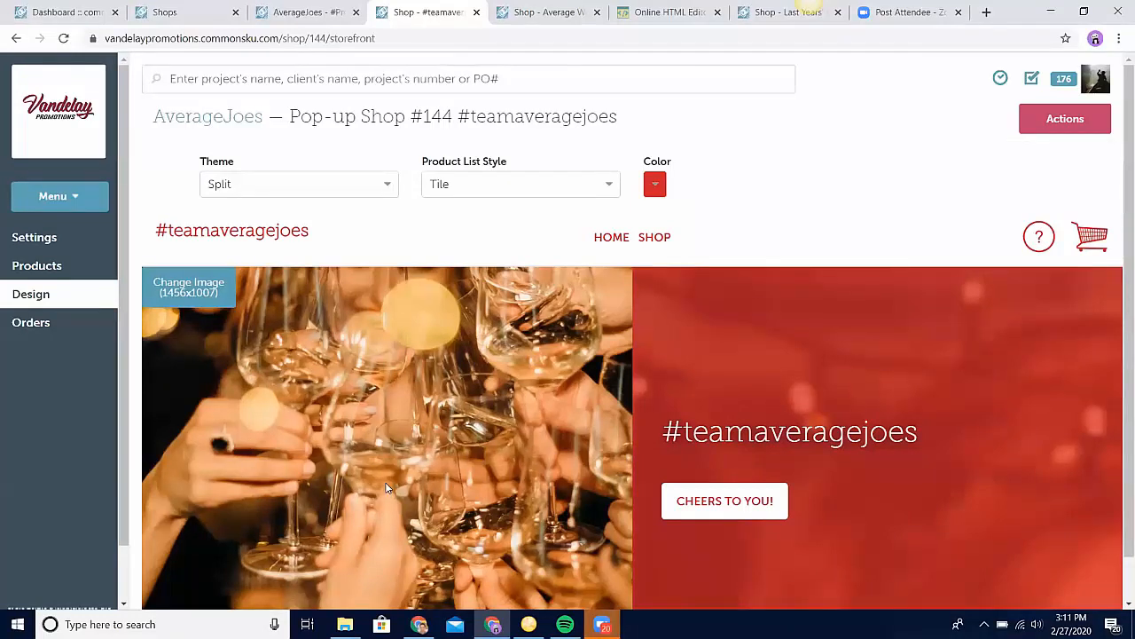
left_click(656, 191)
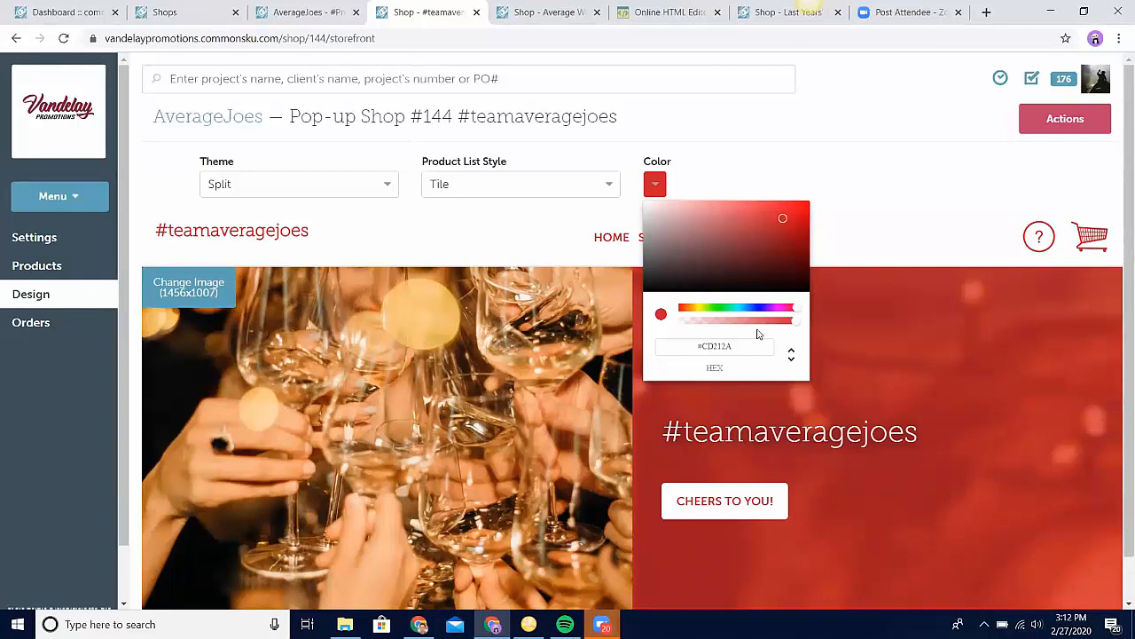
left_click(881, 195)
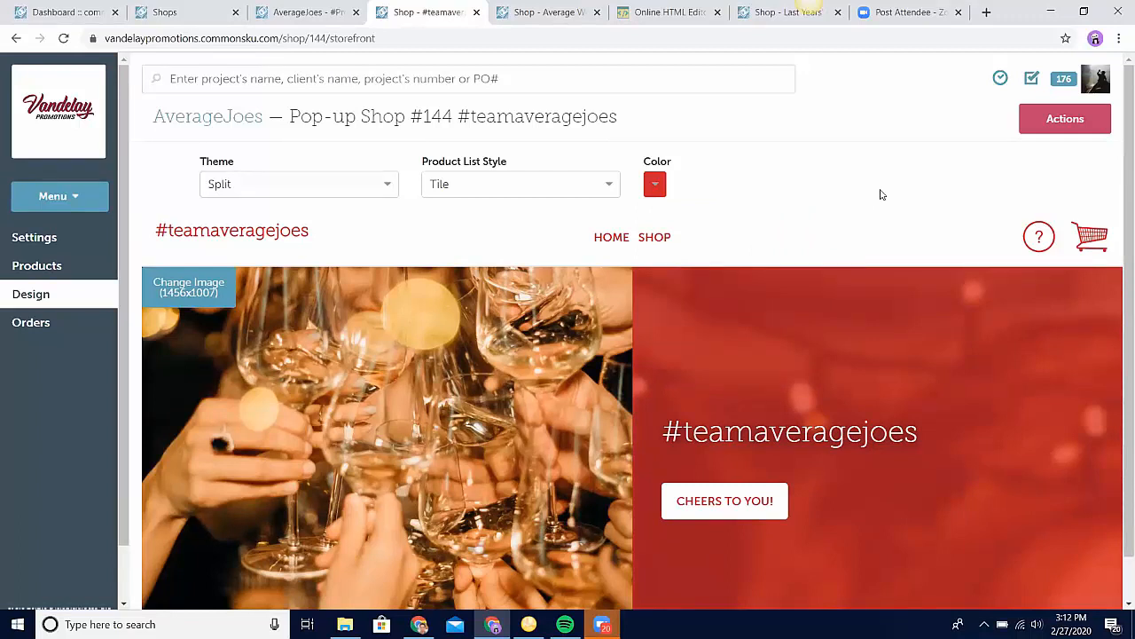
scroll(881, 195, "down", 1)
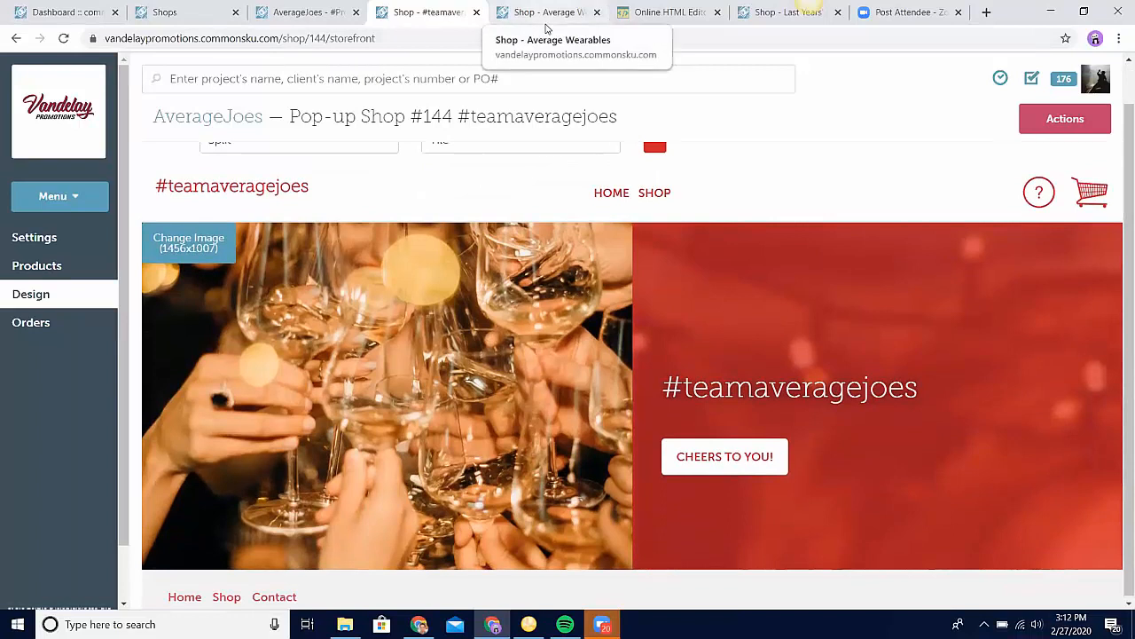
Step: View the Average Wearables shop's design and compare its storefront theme and product list style with those of #teamaveragejoes
left_click(547, 27)
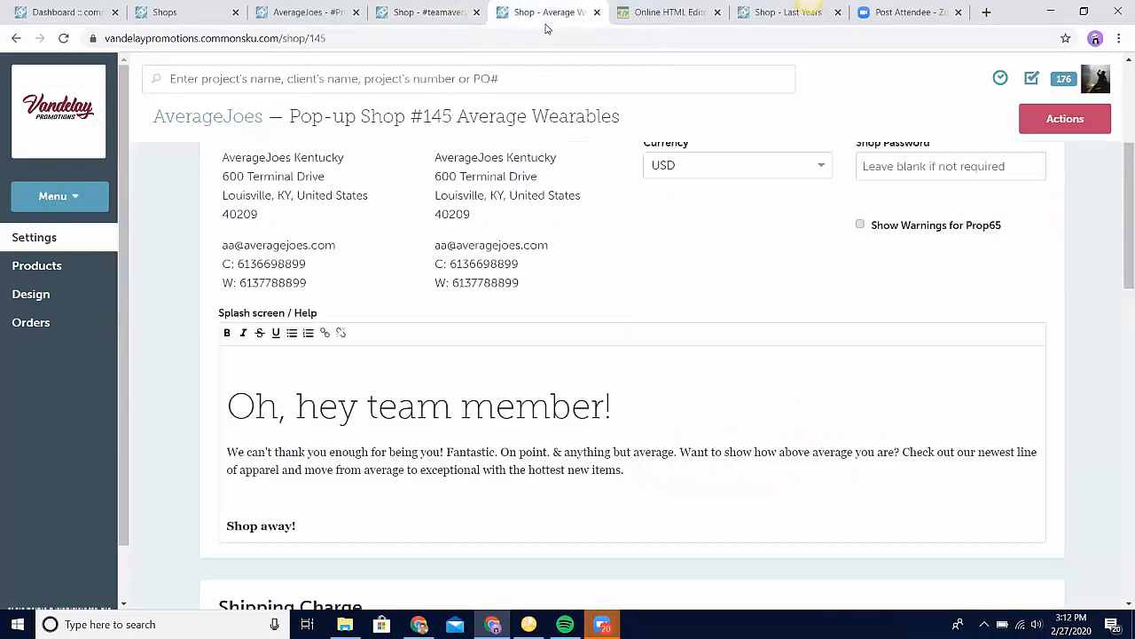
left_click(79, 302)
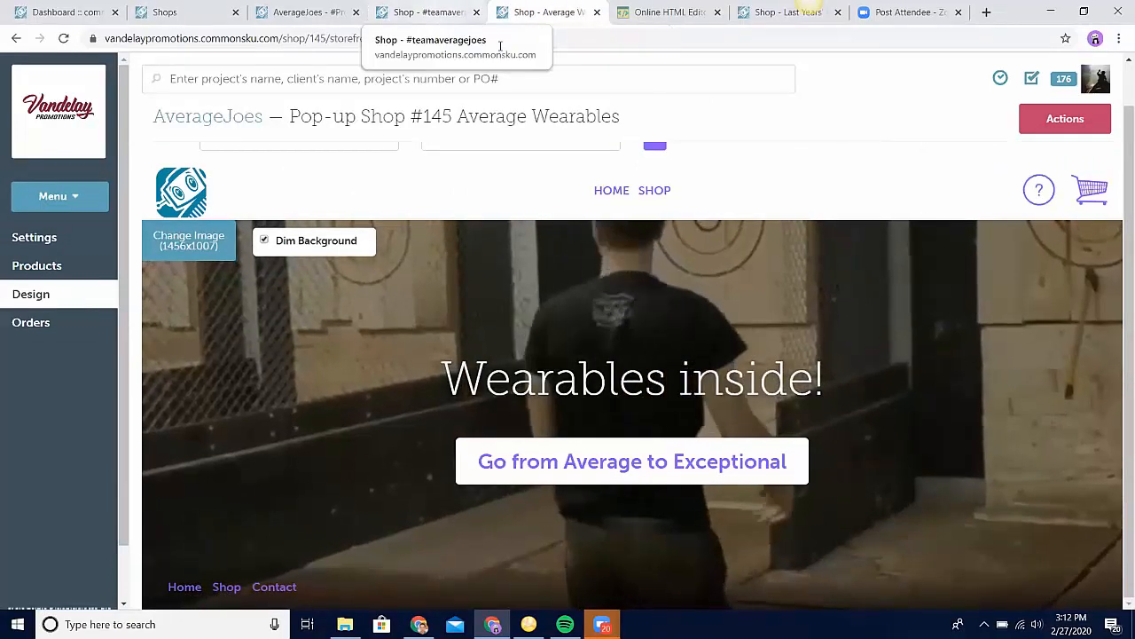
left_click(428, 13)
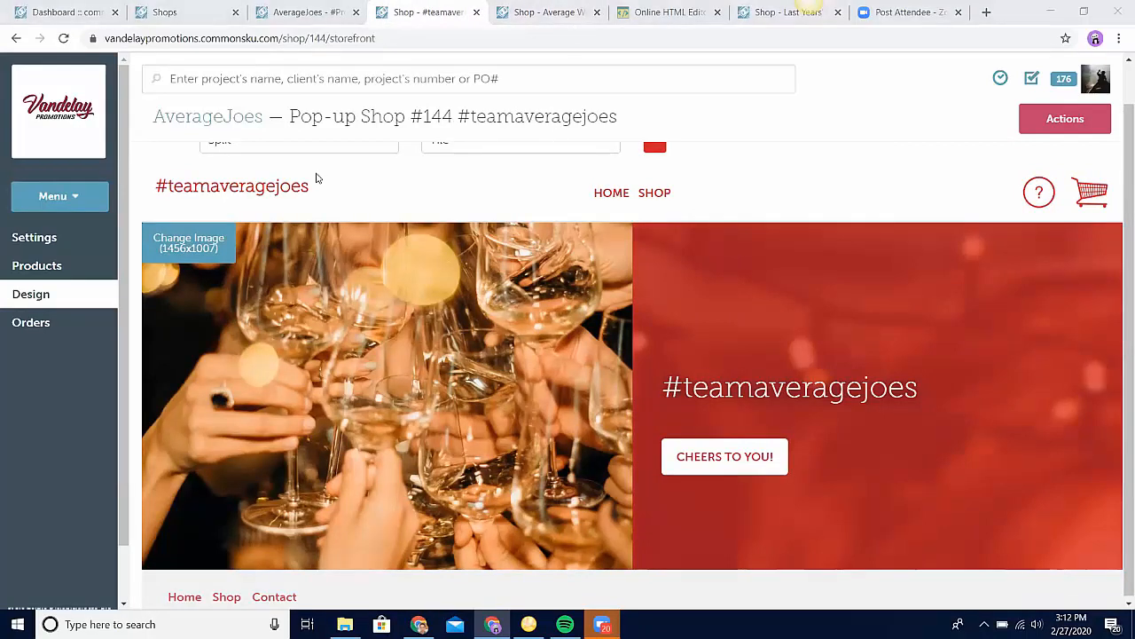
left_click(543, 13)
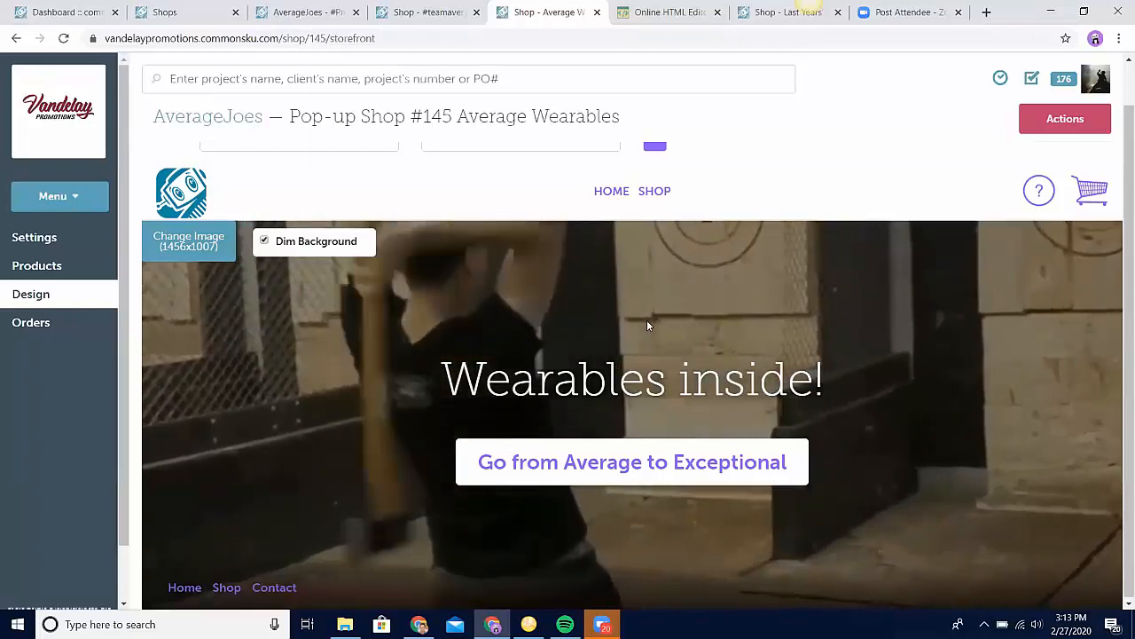
scroll(318, 239, "up", 1)
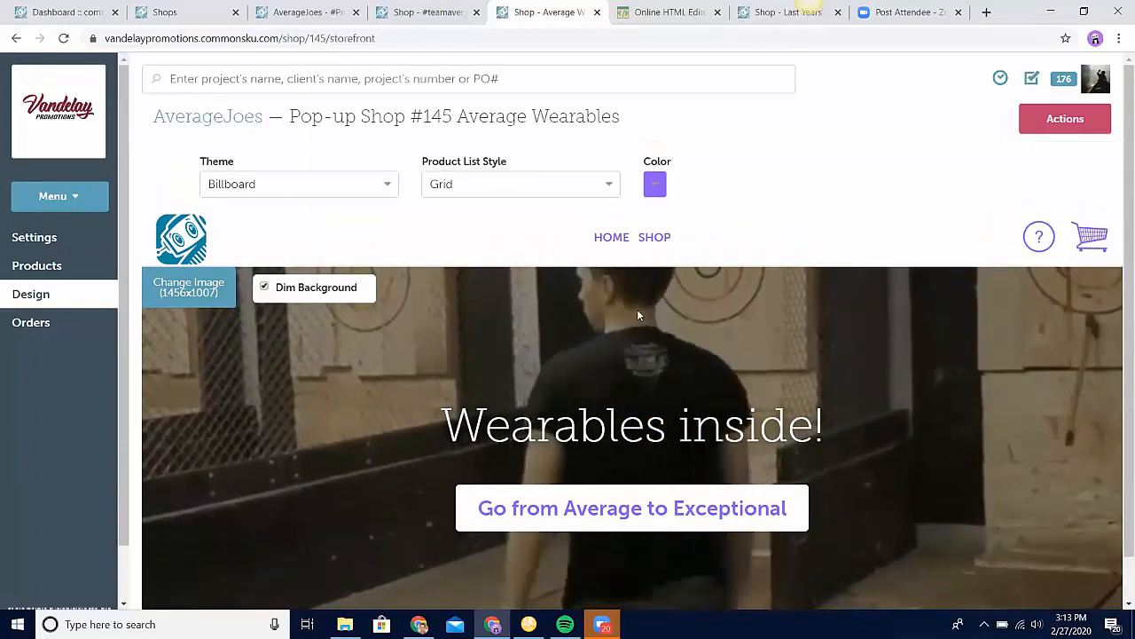
scroll(637, 309, "down", 1)
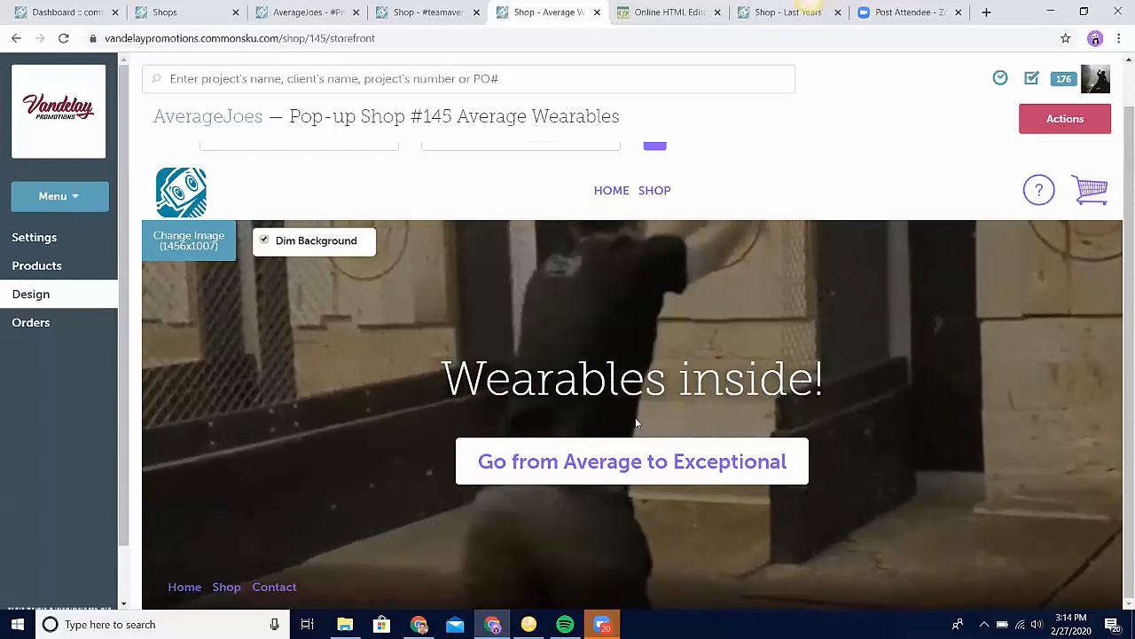
Step: Open the Average Wearables storefront's headline and button text for editing without changing them, and view the shop's products
left_click(597, 384)
double_click(596, 384)
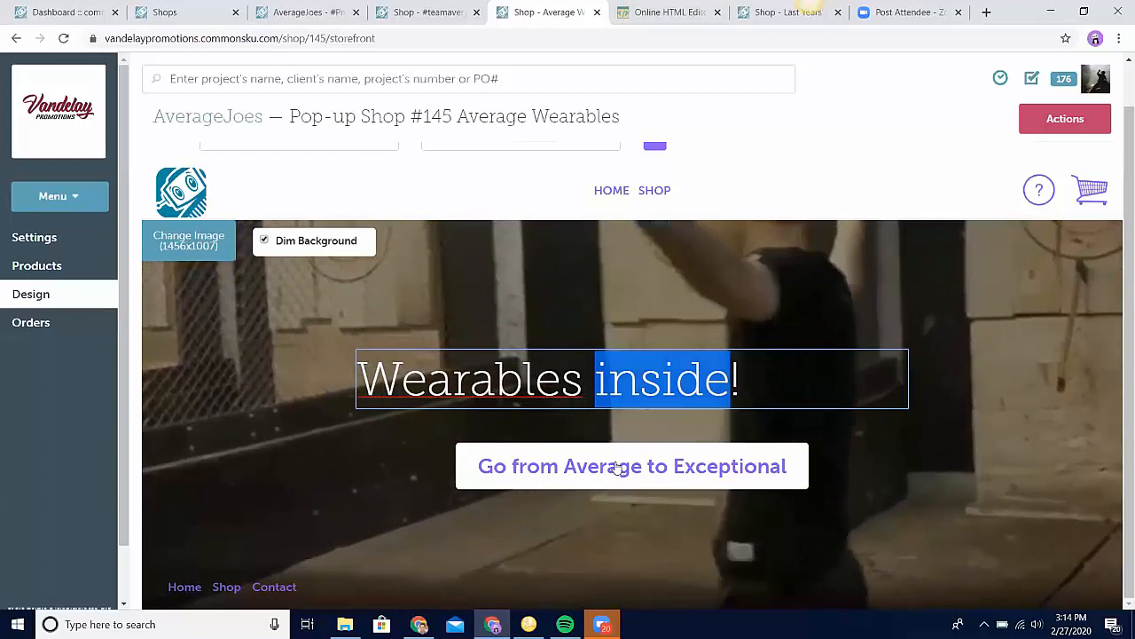
left_click(617, 468)
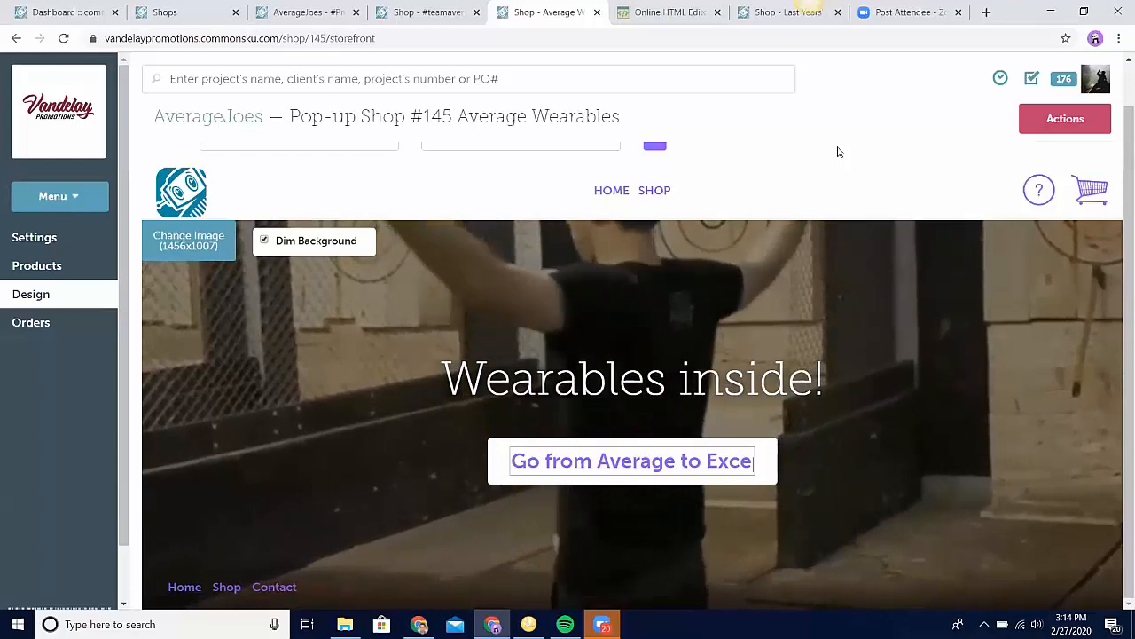
scroll(839, 153, "up", 1)
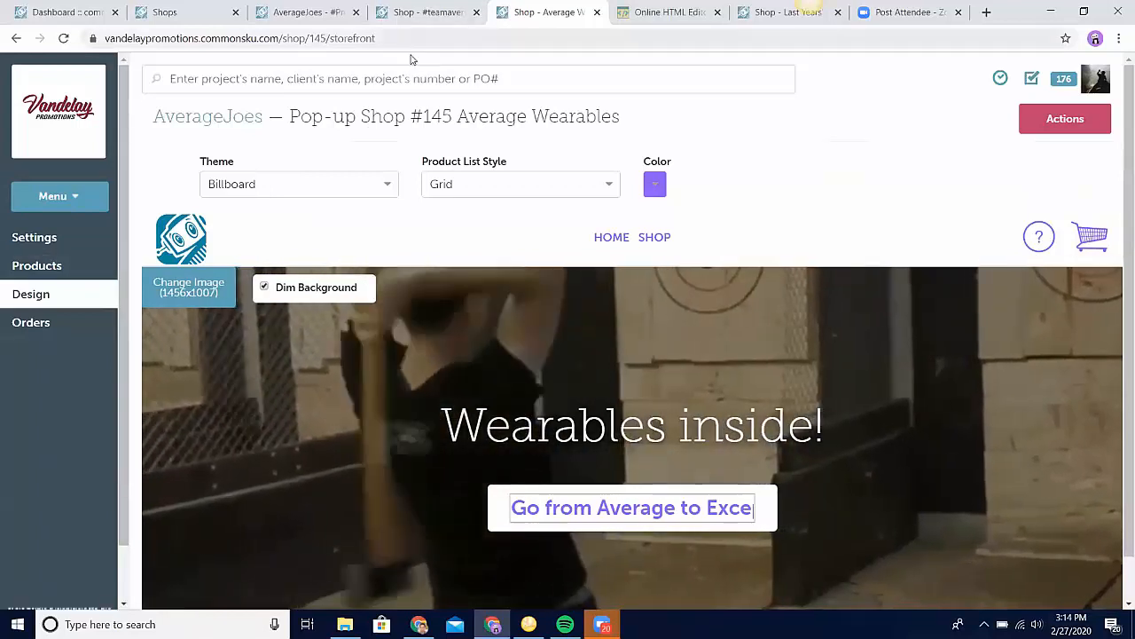
left_click(61, 279)
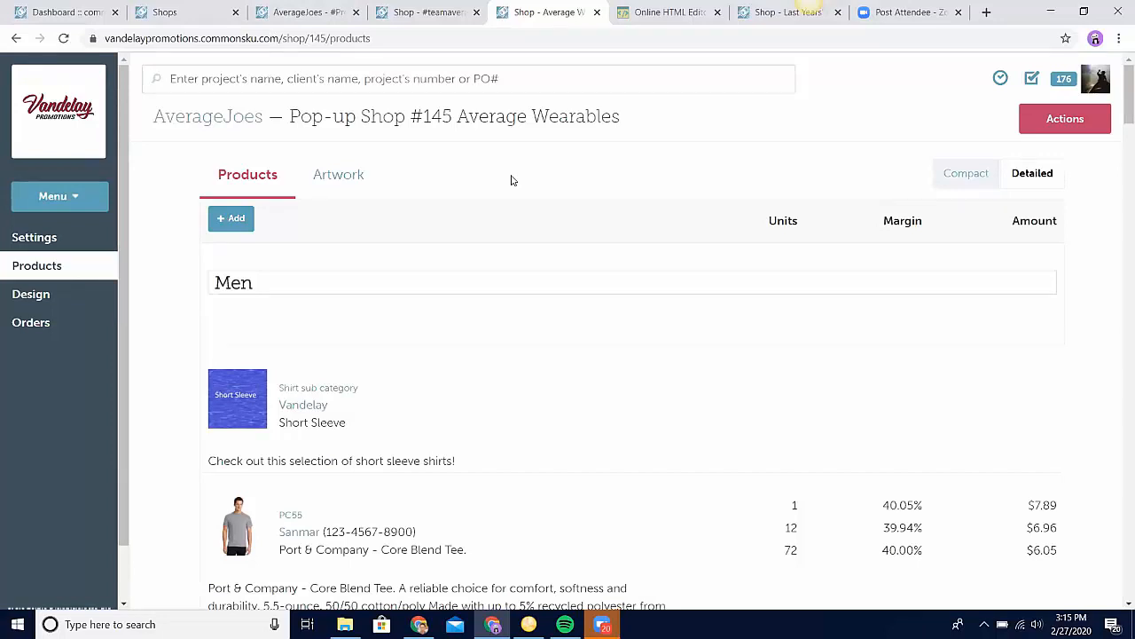
Step: Switch to the #teamaveragejoes Shop presentation, open the project's Collaborate page and examine the list of suppliers
left_click(288, 28)
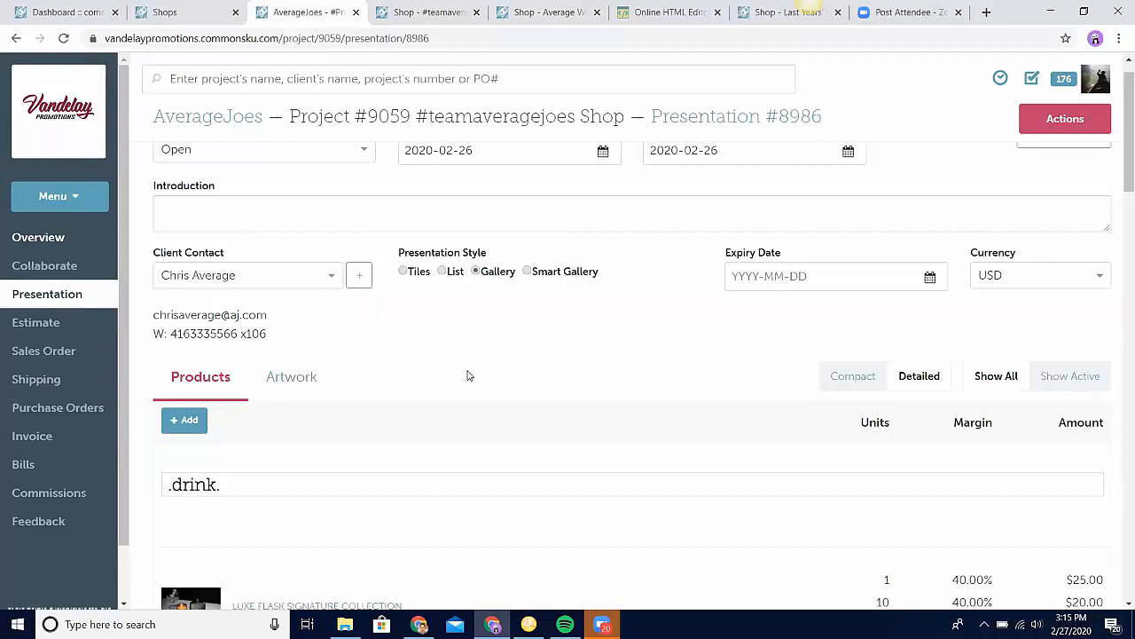
left_click(1094, 122)
left_click(1060, 158)
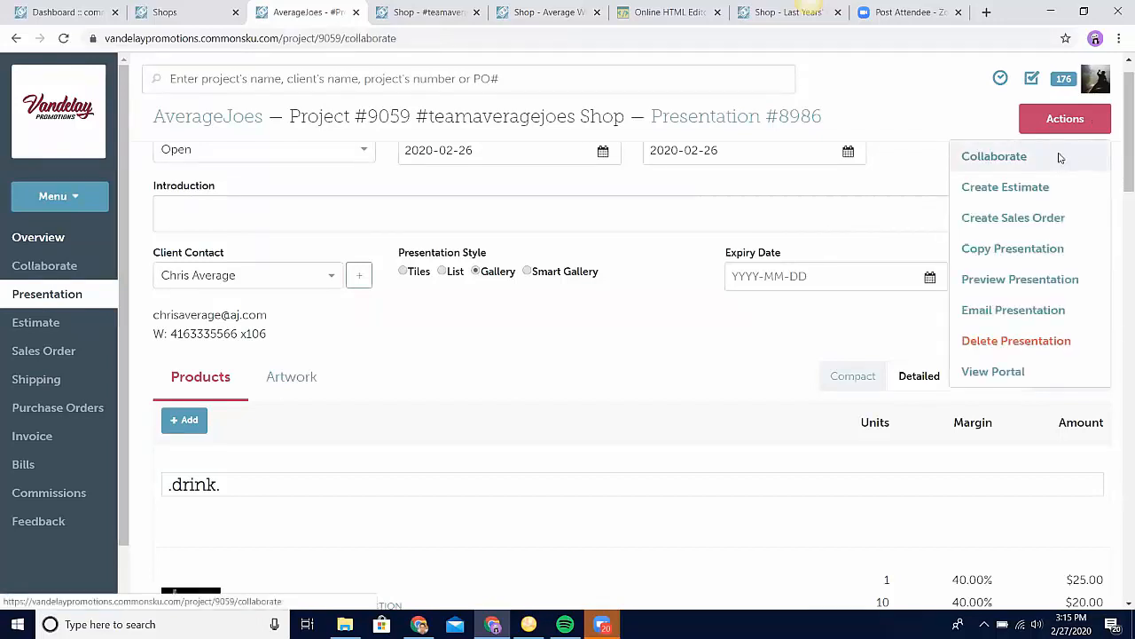
scroll(585, 464, "up", 1)
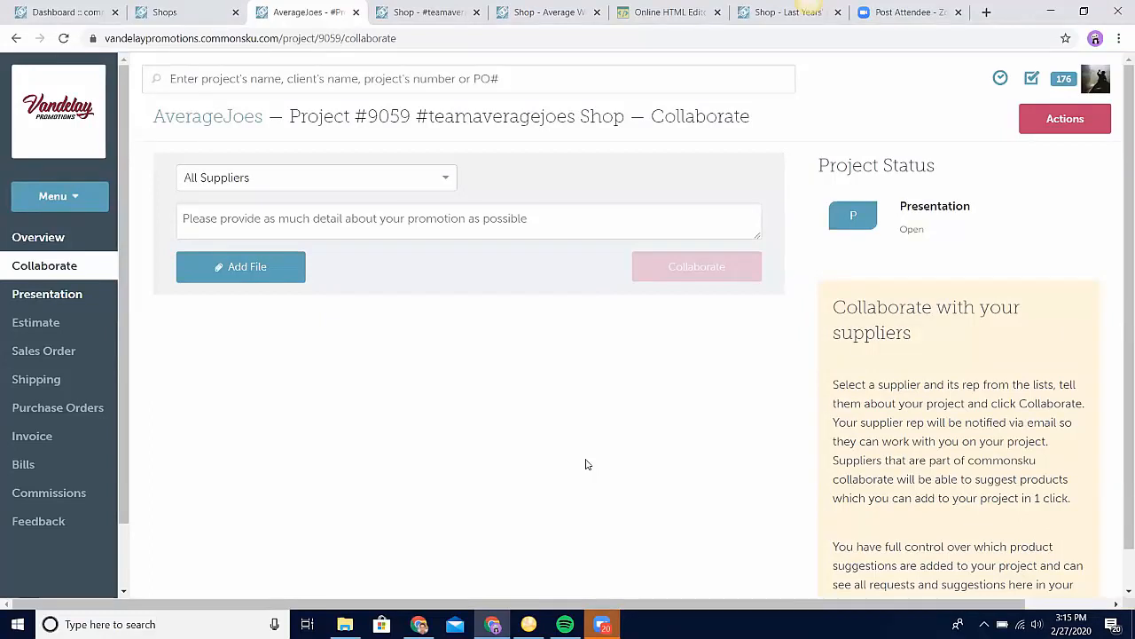
left_click(409, 186)
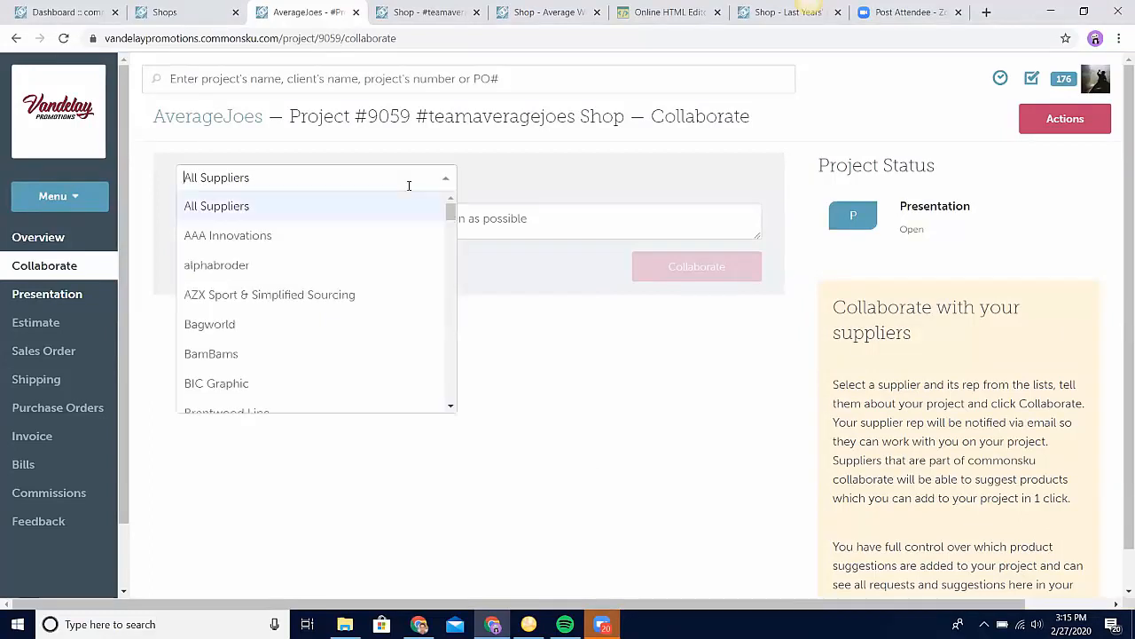
left_click(545, 303)
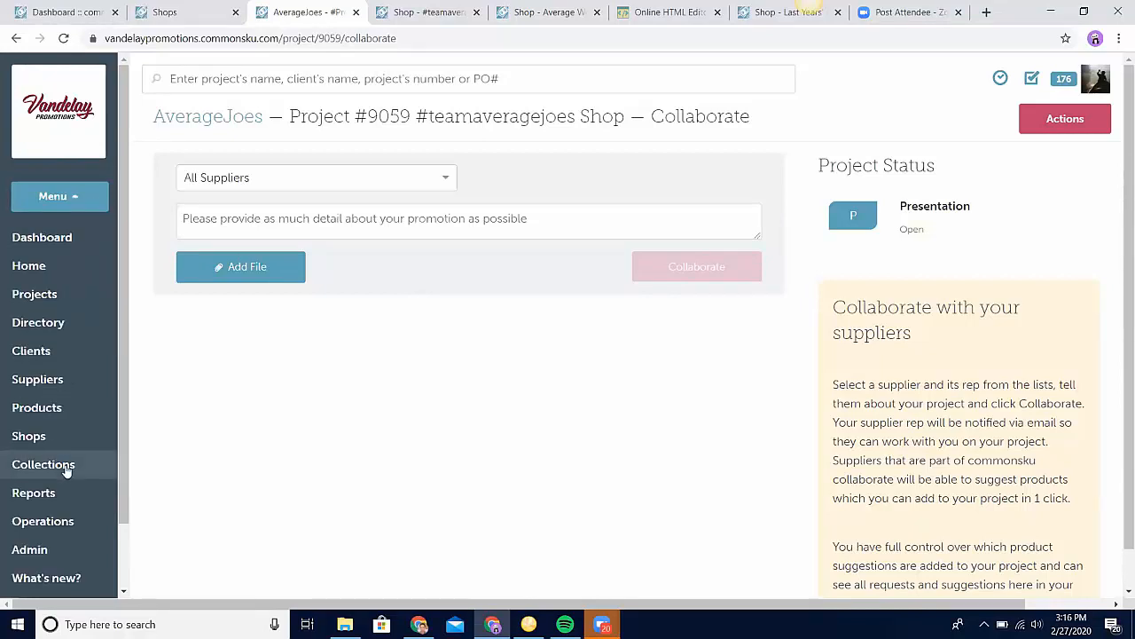
Step: Open the product Collections page in a separate browser tab, view it, and return to the #teamaveragejoes shop's design
right_click(71, 470)
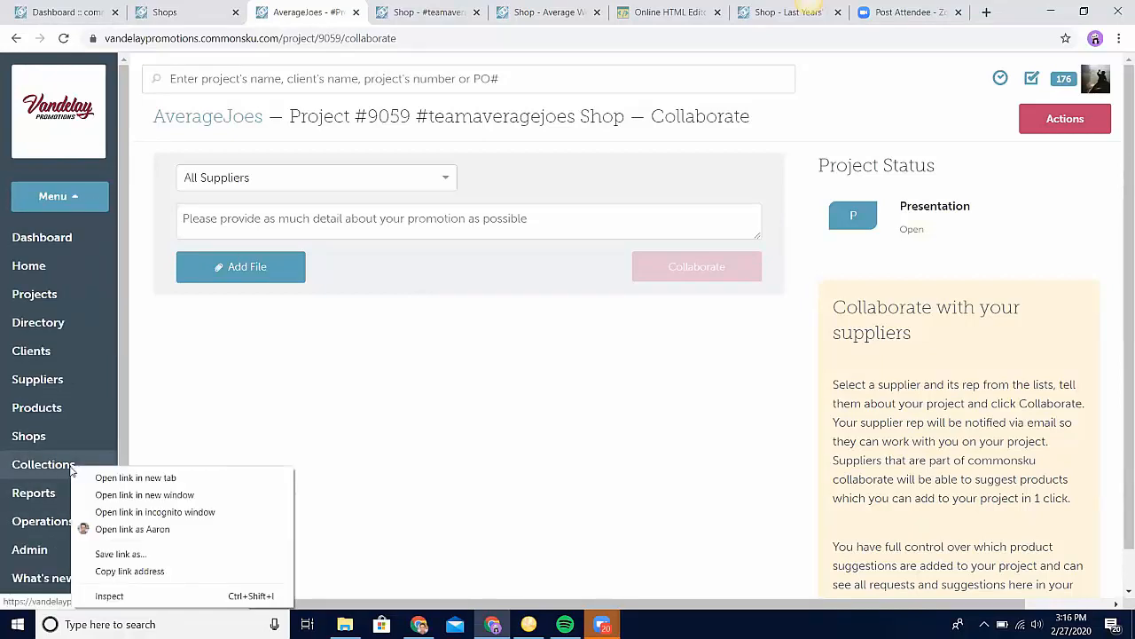
left_click(124, 475)
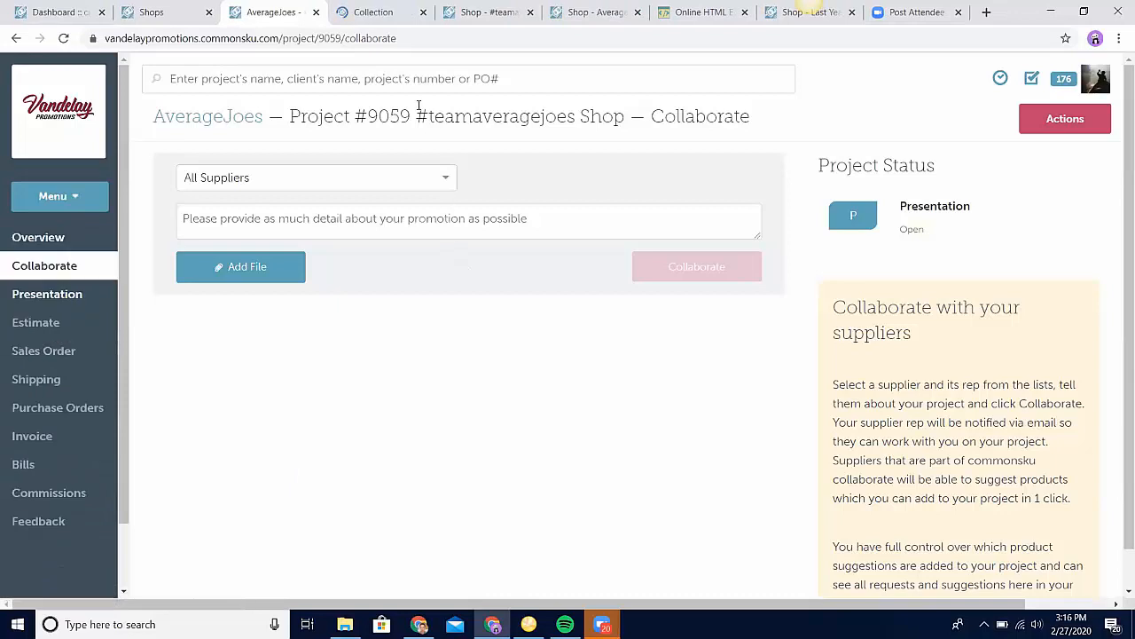
left_click(411, 24)
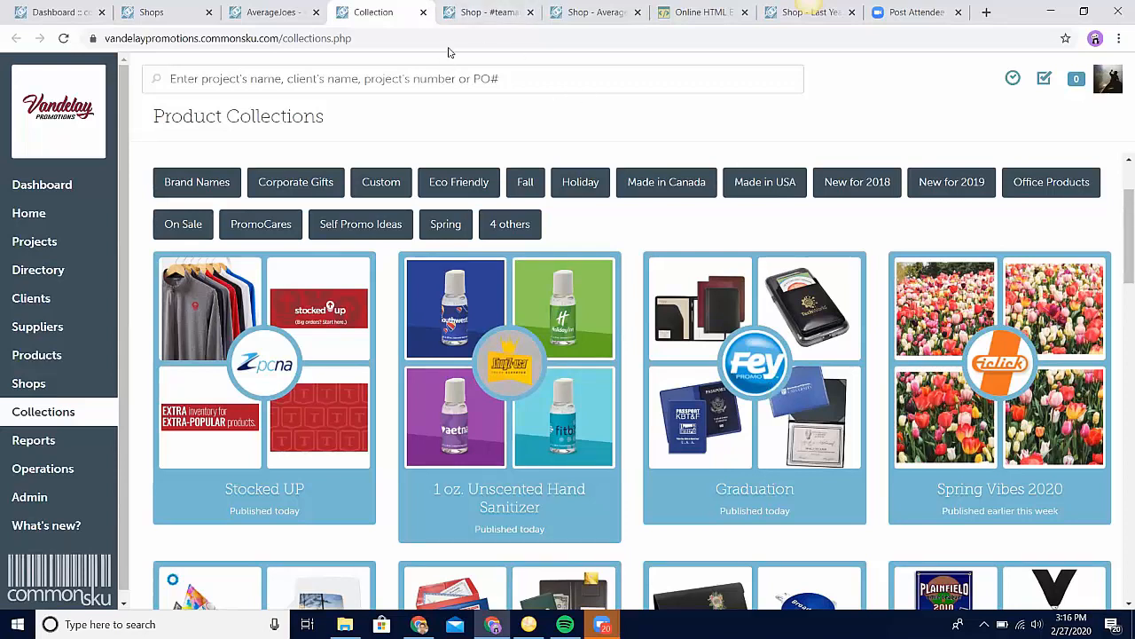
left_click(496, 28)
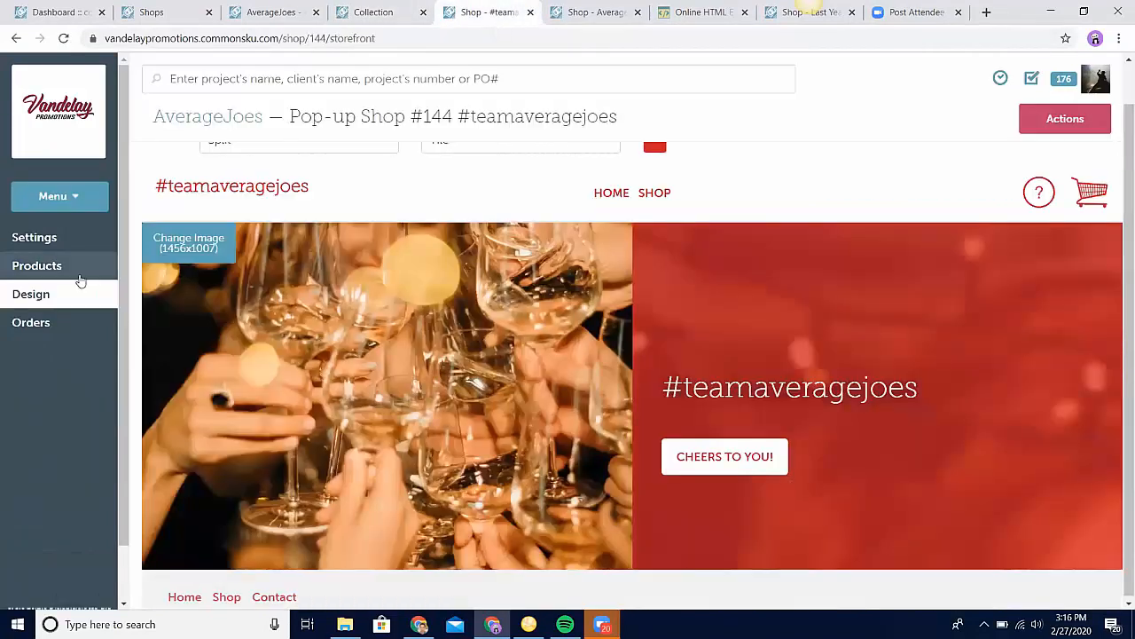
Step: Open the Luxe Flask from the #teamaveragejoes shop's products for editing and bring up its item images
left_click(77, 274)
mouse_move(597, 295)
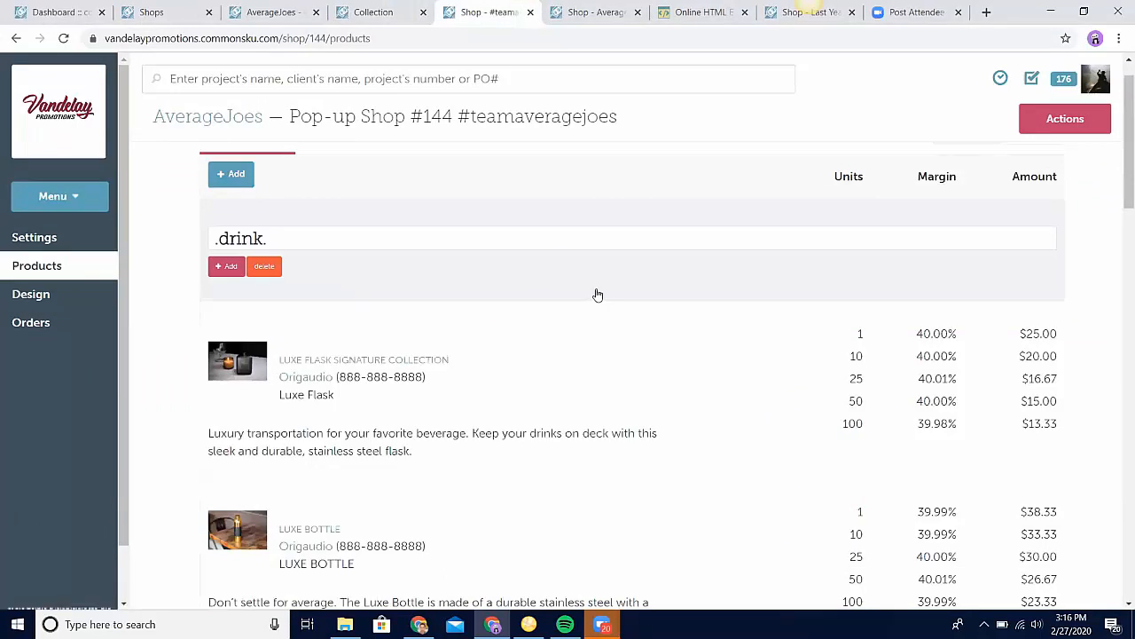
left_click(262, 416)
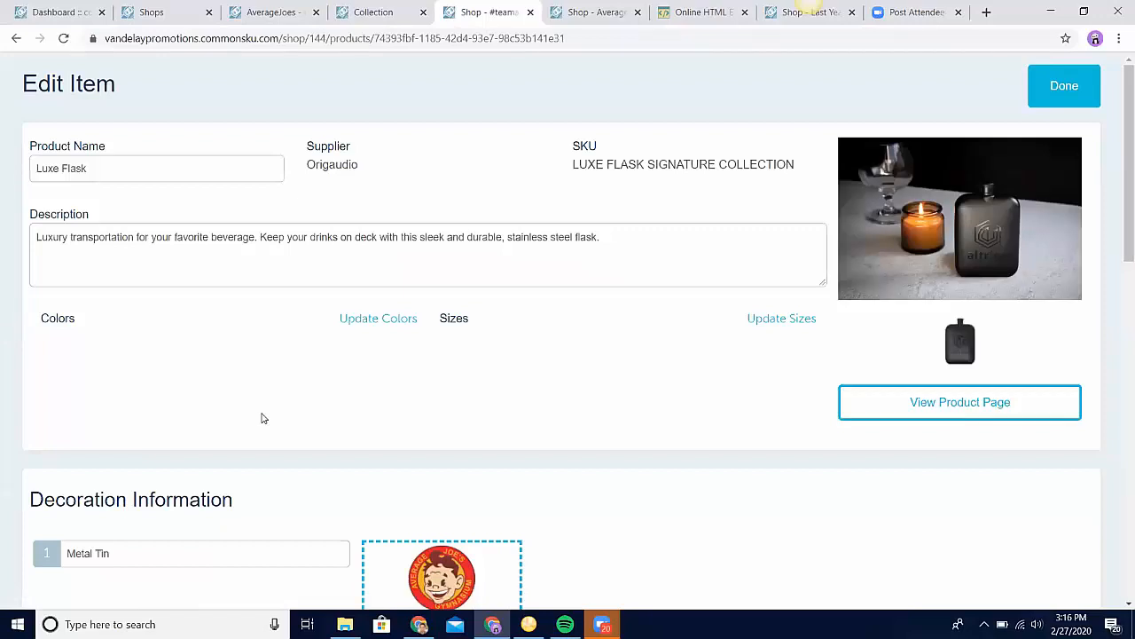
left_click(922, 237)
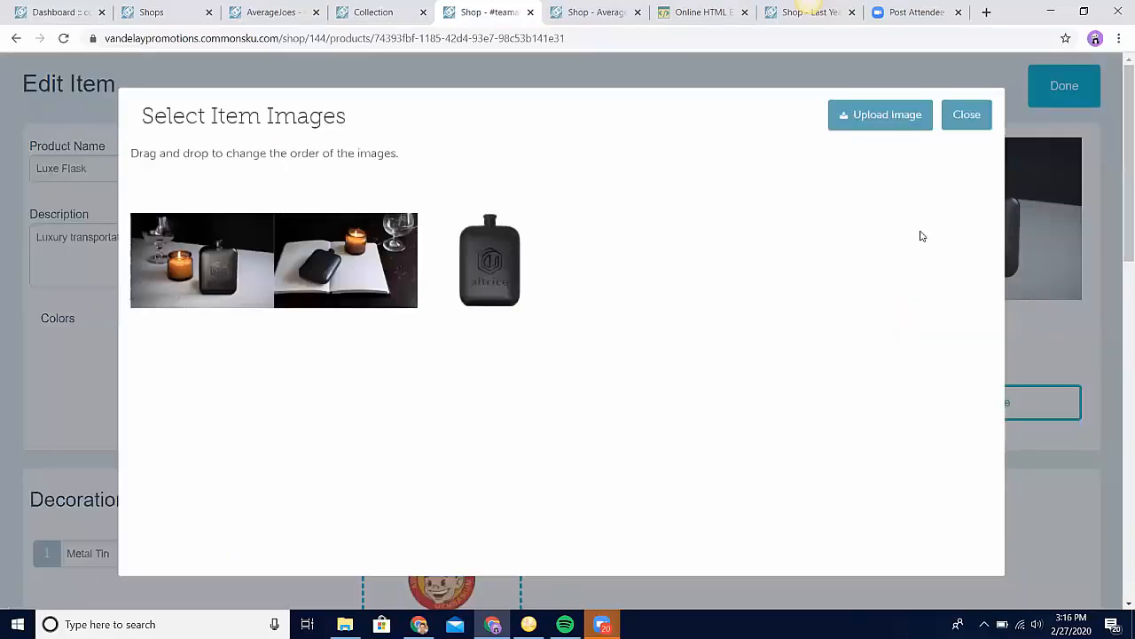
Step: Move the plain flask image to first place in the Luxe Flask's image order, and return it to last place
mouse_move(463, 284)
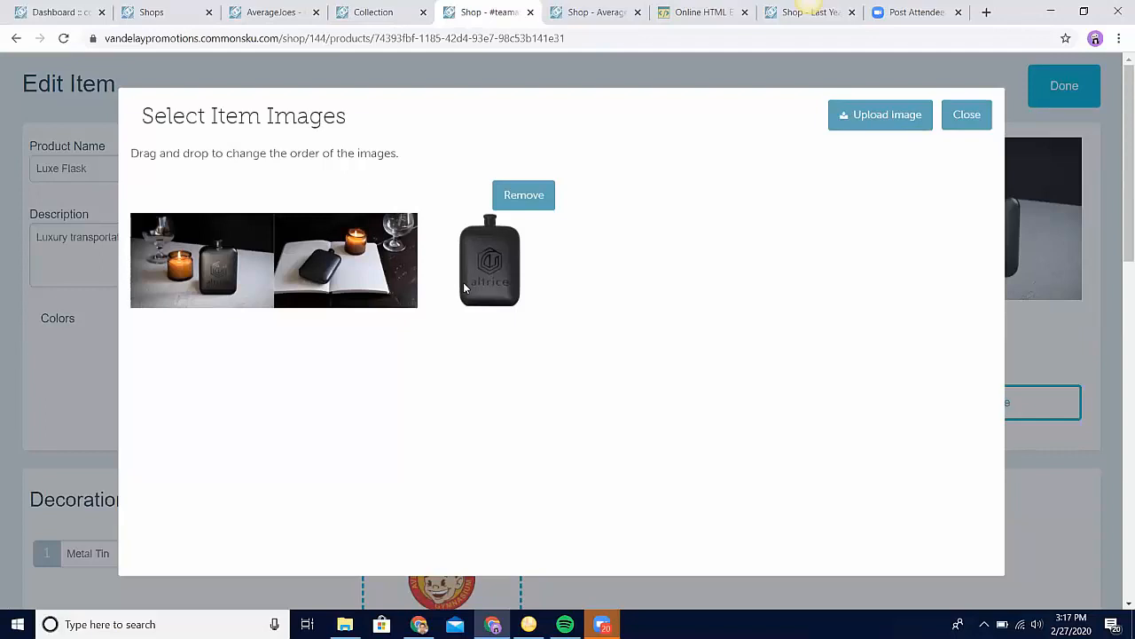
left_click_drag(463, 284, 176, 257)
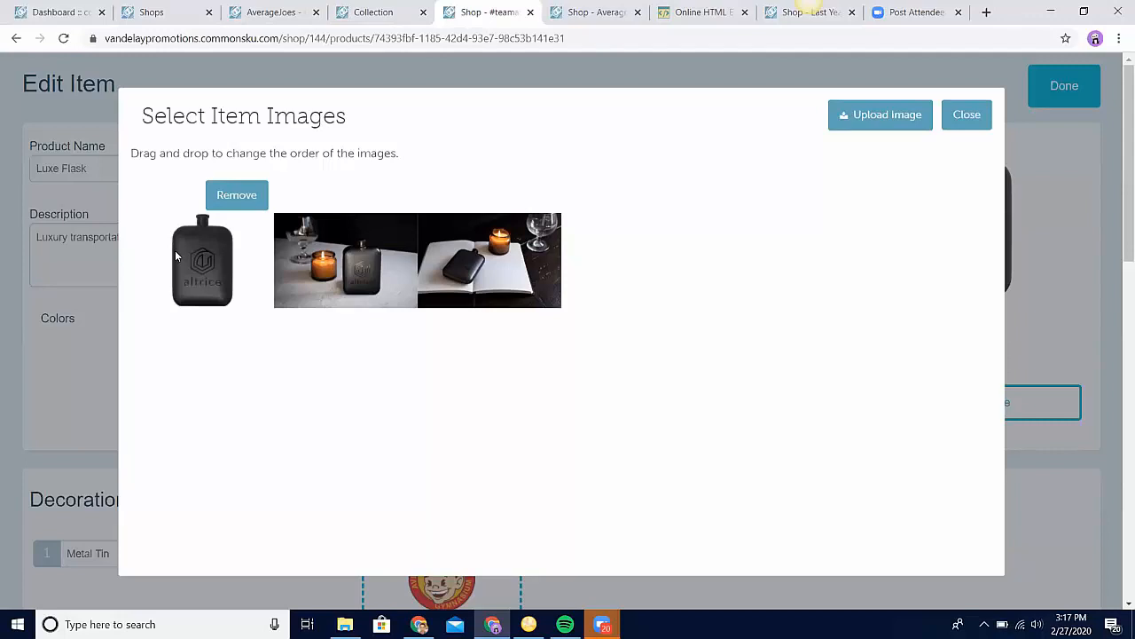
left_click_drag(175, 256, 440, 251)
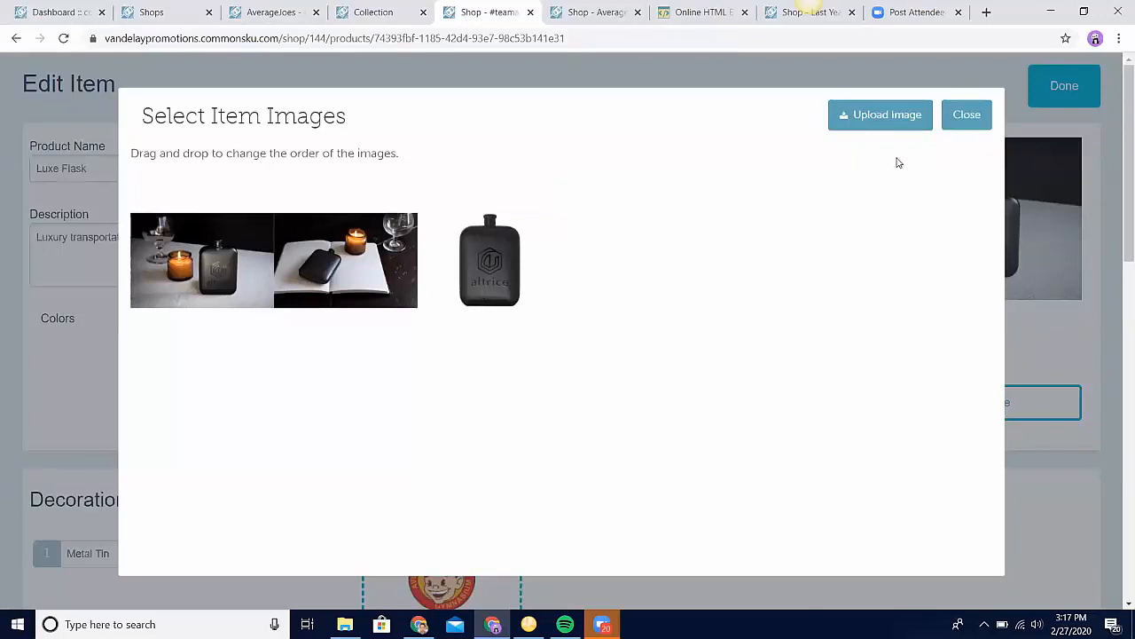
Step: Close the Luxe Flask's item images, view its decoration information and finish editing the item
left_click(902, 114)
left_click(976, 125)
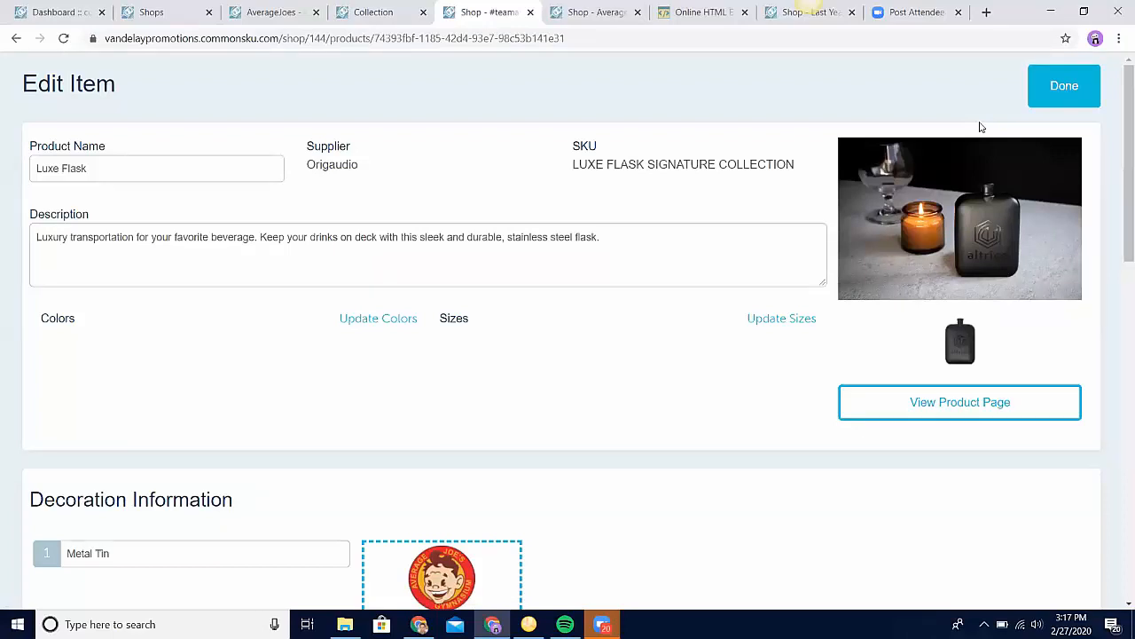
scroll(980, 127, "down", 2)
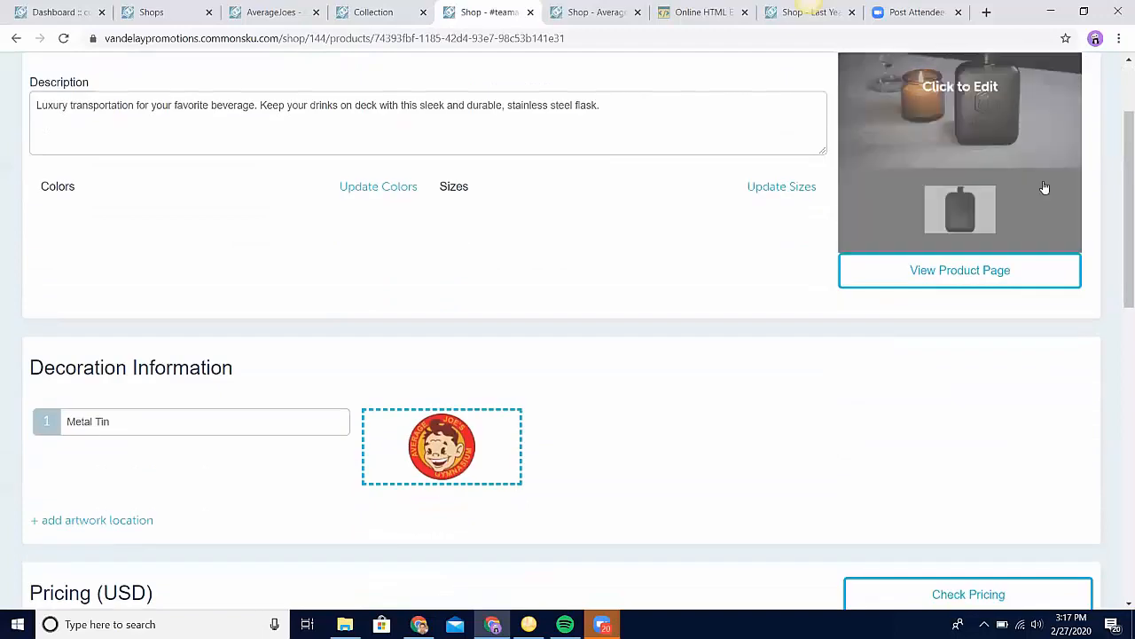
scroll(1056, 142, "up", 2)
left_click(1060, 95)
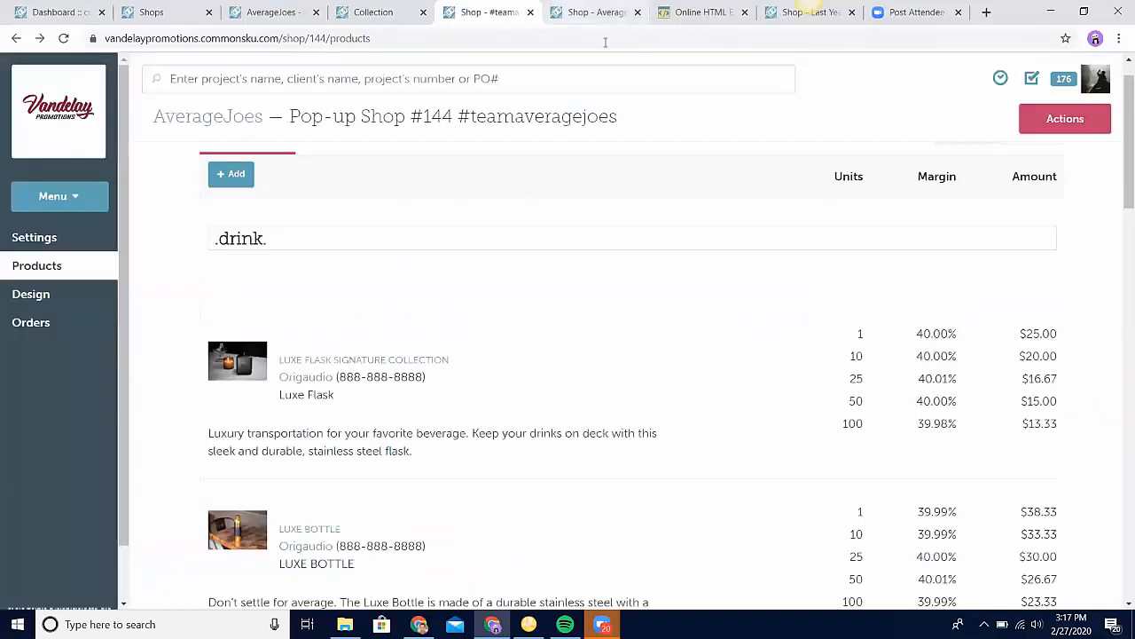
Step: Open the Port & Company - Core Blend Tee in the Average Wearables shop for editing and examine its decoration and pricing
left_click(593, 12)
scroll(482, 438, "down", 1)
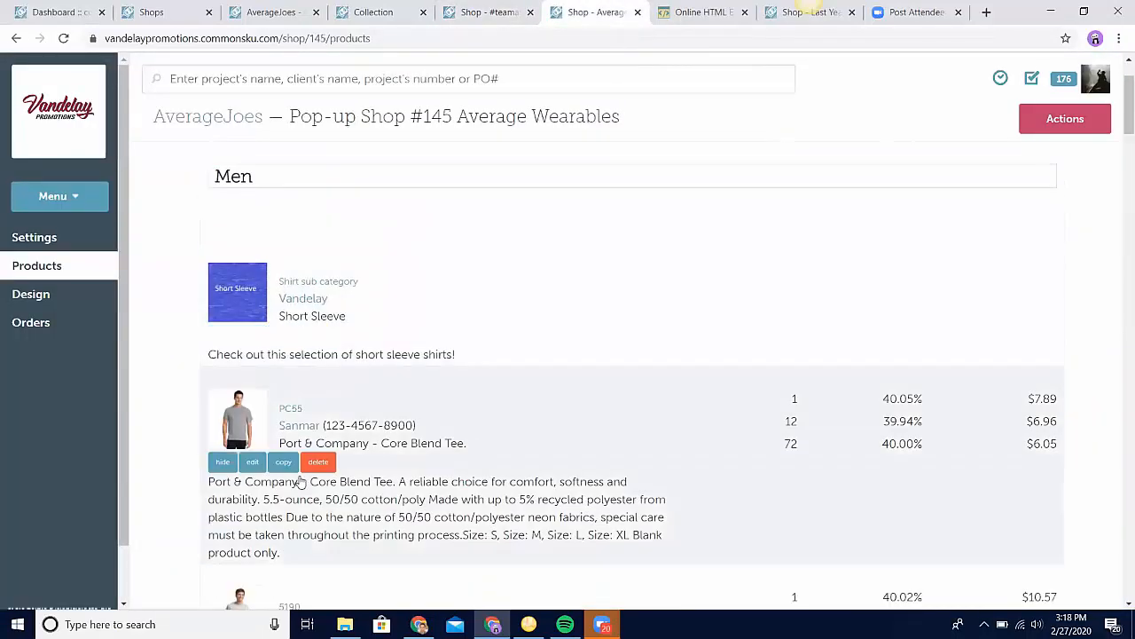
left_click(255, 463)
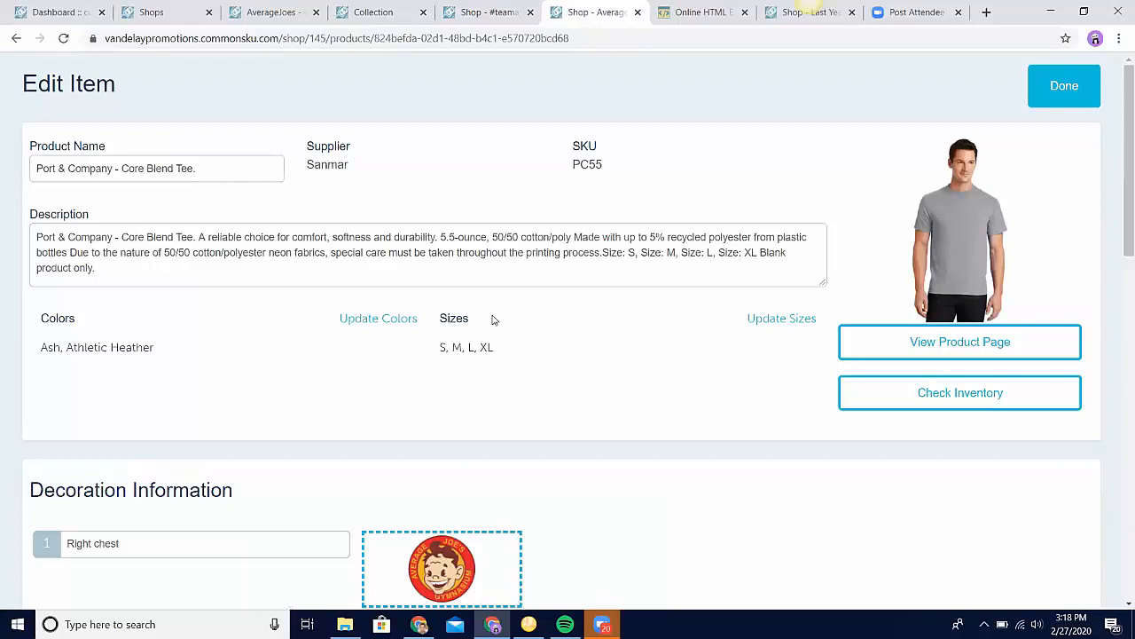
scroll(493, 319, "down", 8)
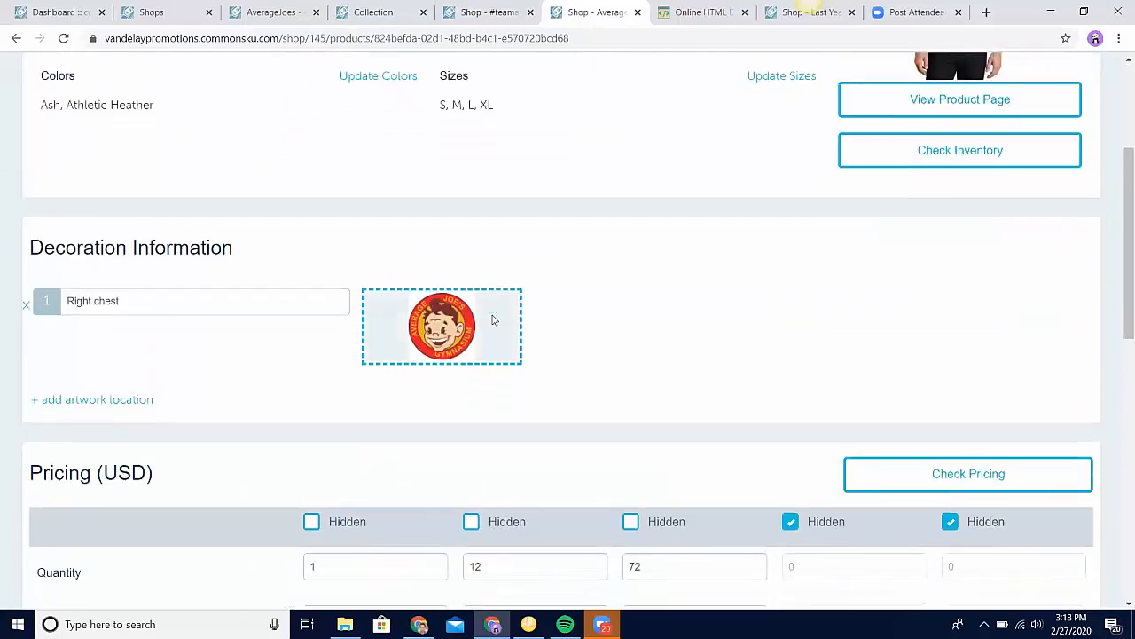
scroll(493, 319, "down", 2)
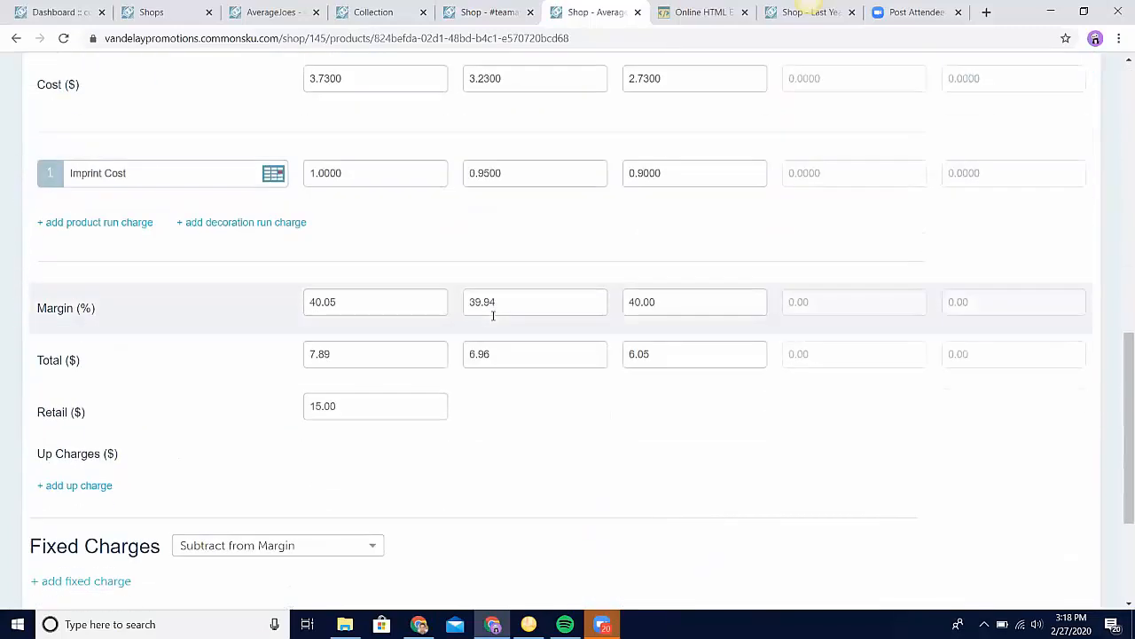
scroll(633, 471, "down", 2)
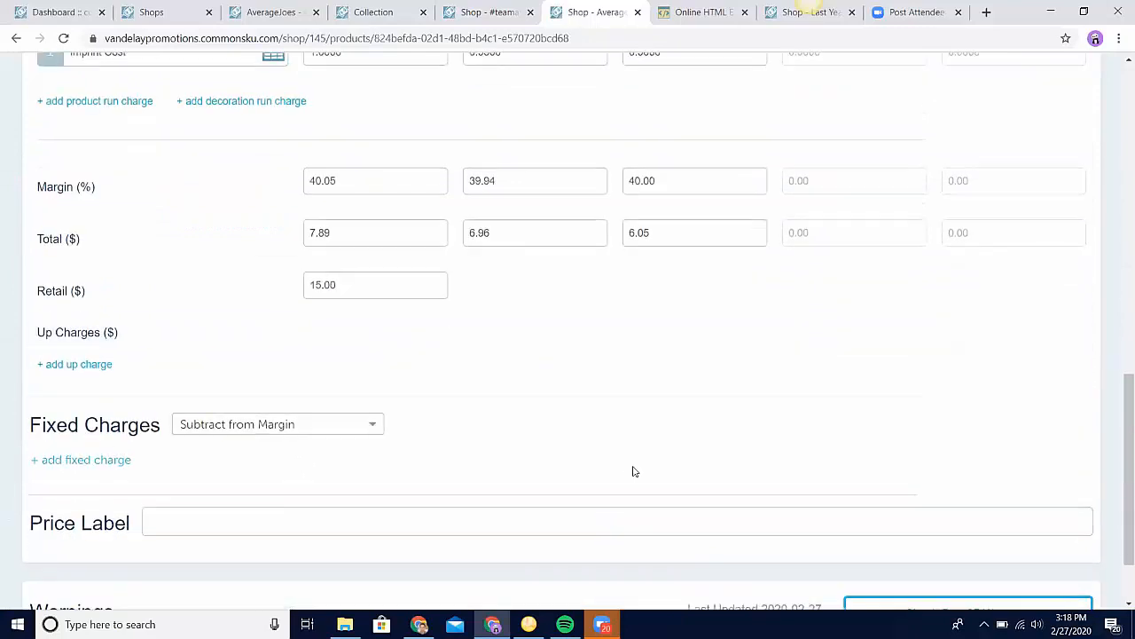
Step: Add an up charge of $1.00 for size XL to the Core Blend Tee
left_click(72, 371)
left_click(228, 349)
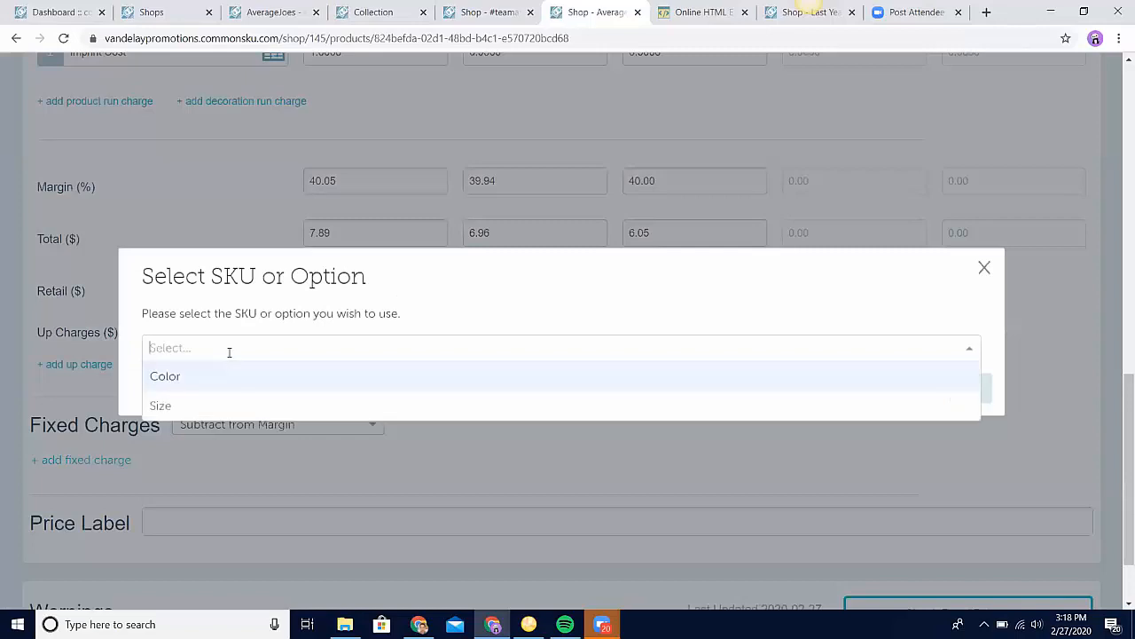
left_click(210, 405)
left_click(149, 377)
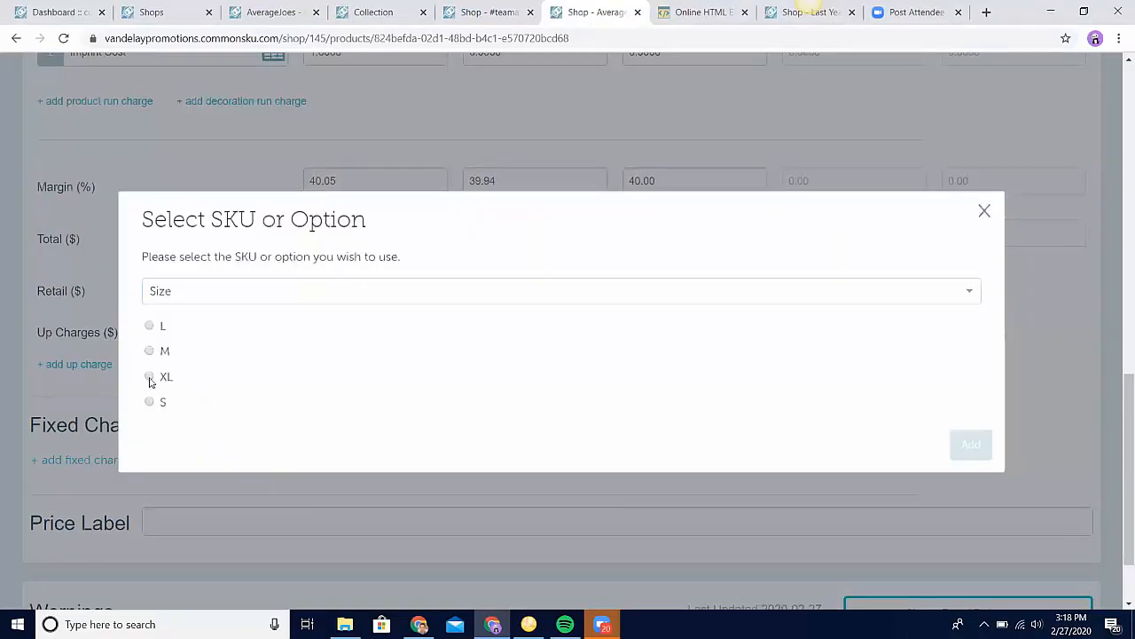
left_click(988, 458)
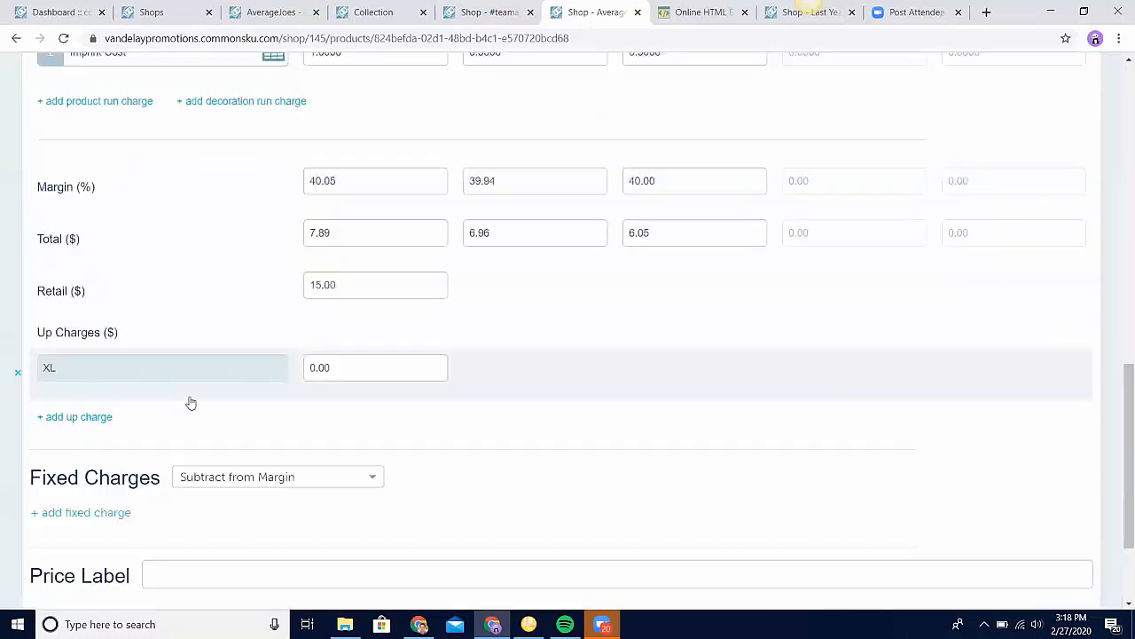
left_click(355, 375)
key("BackSpace")
key("BackSpace")
key("BackSpace")
key("BackSpace")
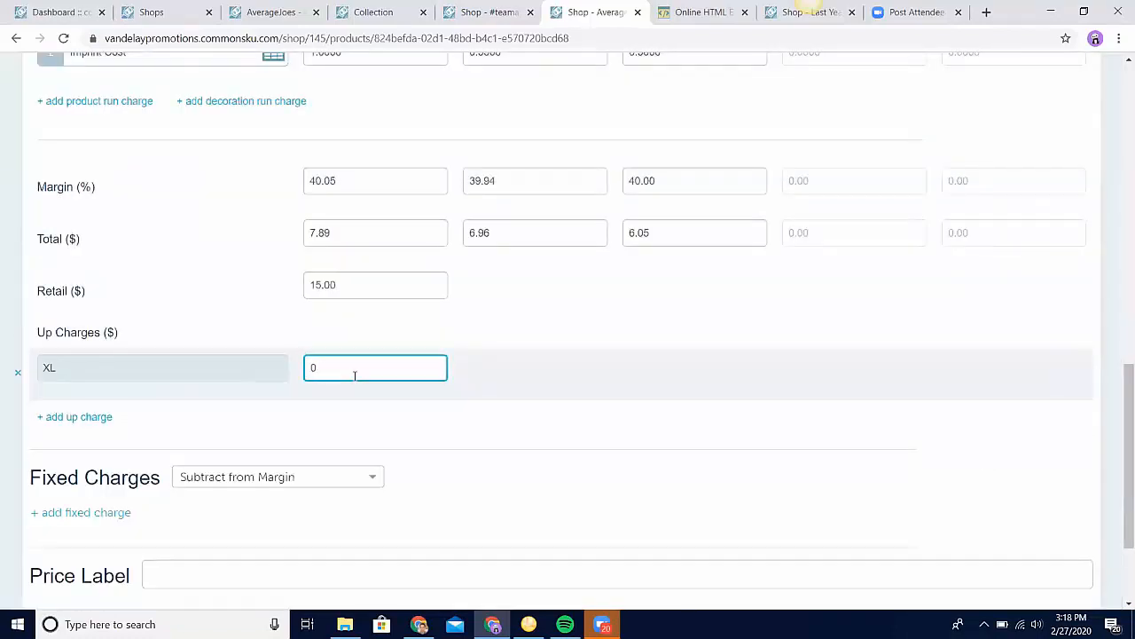
type("1.00")
Step: Review the Core Blend Tee's item details and pricing down to its retail price, and finish editing the item
scroll(690, 389, "up", 15)
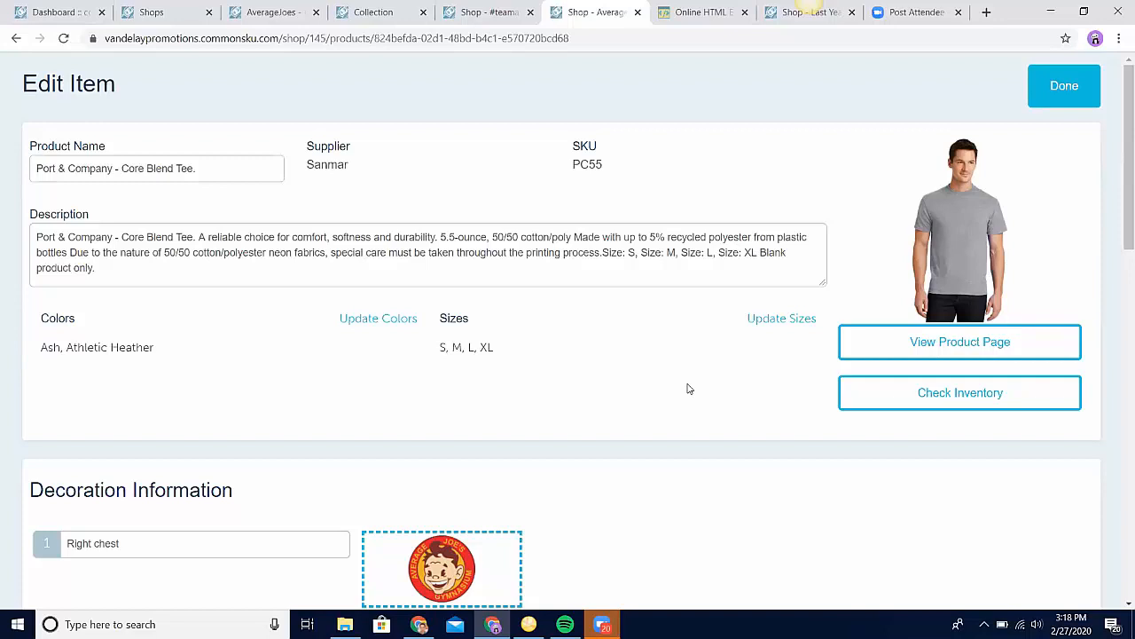
scroll(688, 389, "down", 1)
scroll(688, 388, "up", 1)
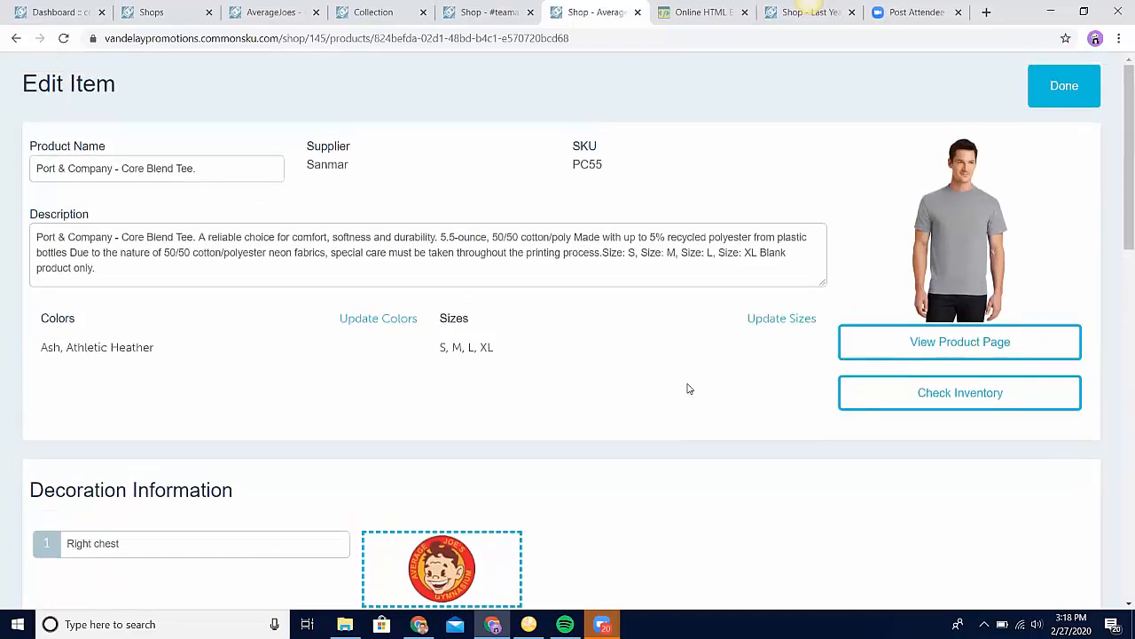
scroll(688, 389, "down", 8)
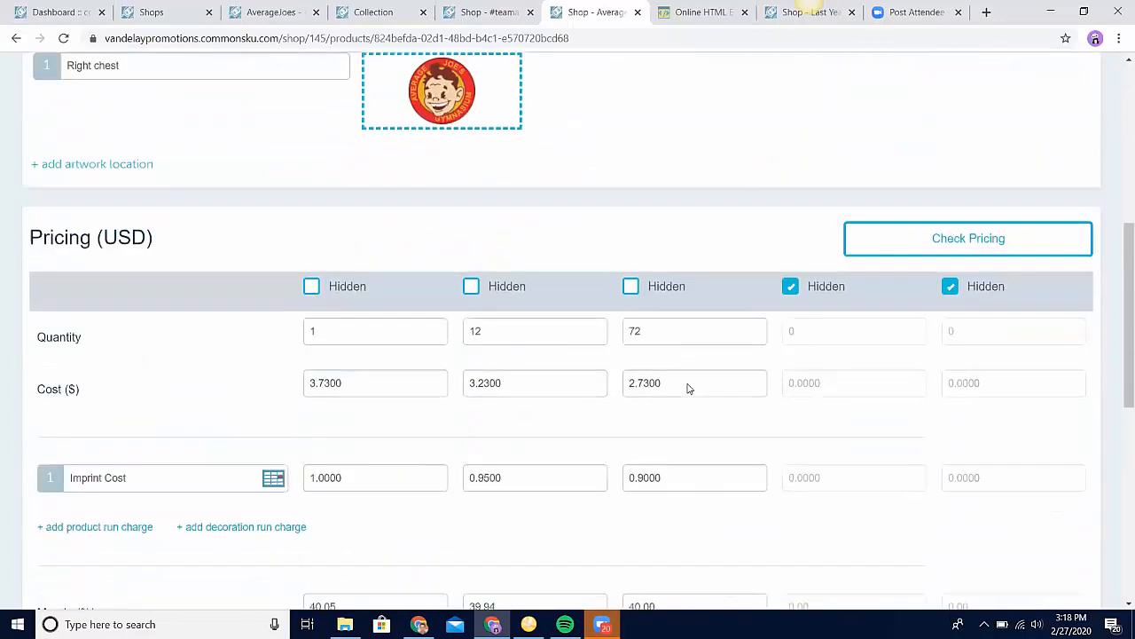
scroll(688, 389, "down", 2)
left_click(344, 366)
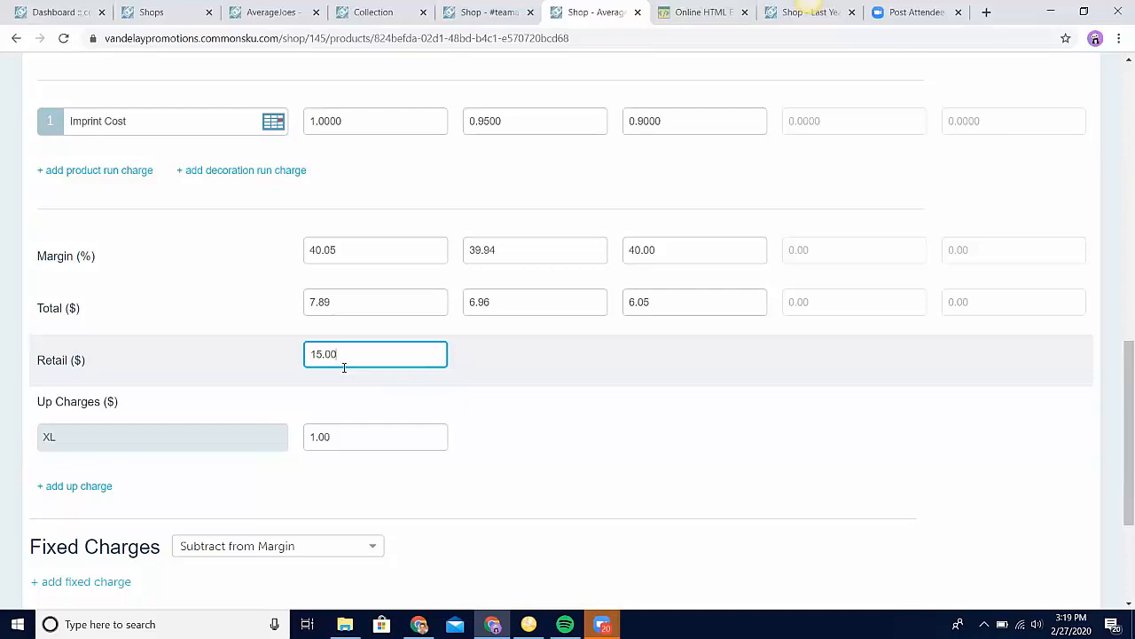
scroll(344, 366, "up", 10)
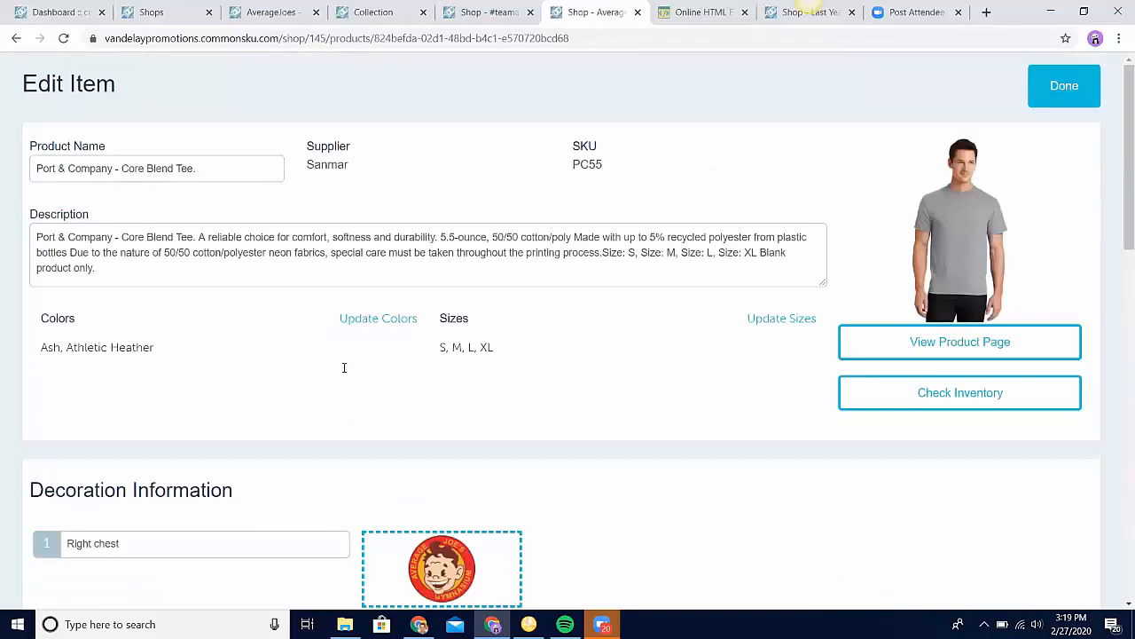
left_click(1080, 84)
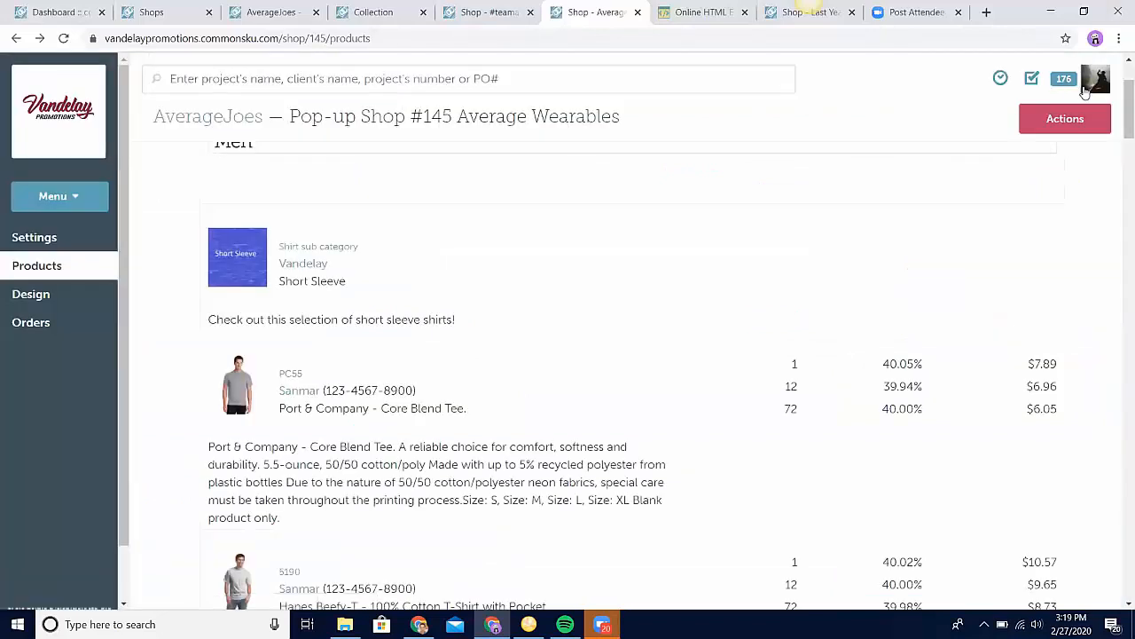
Step: View the actions available for the Average Wearables shop and open a preview of the shop
left_click(1076, 126)
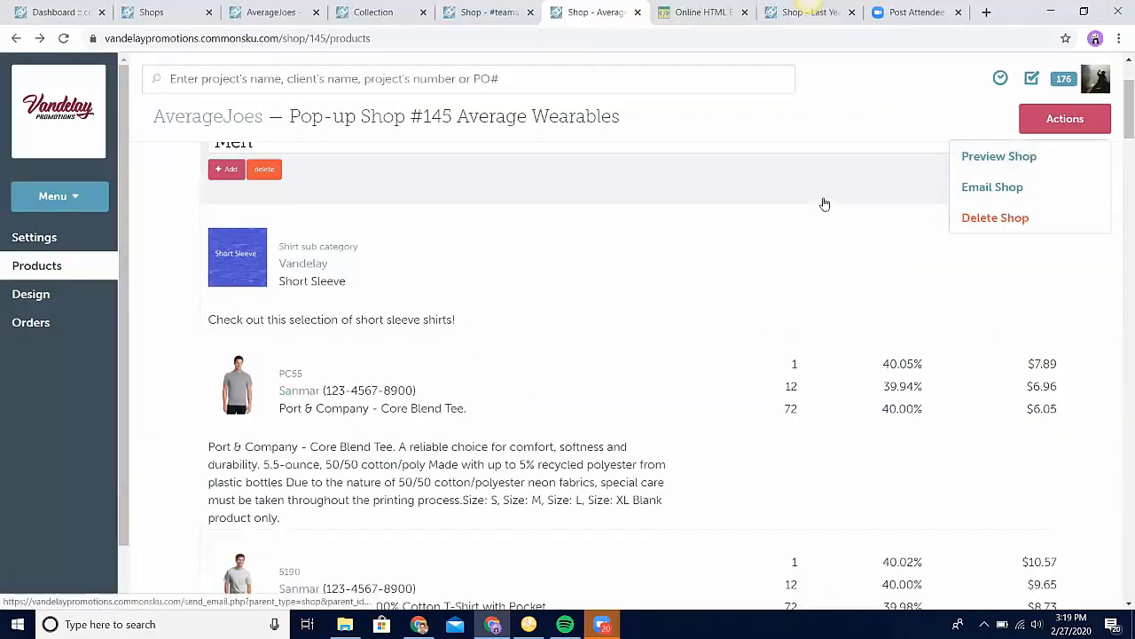
left_click(823, 204)
left_click(1071, 129)
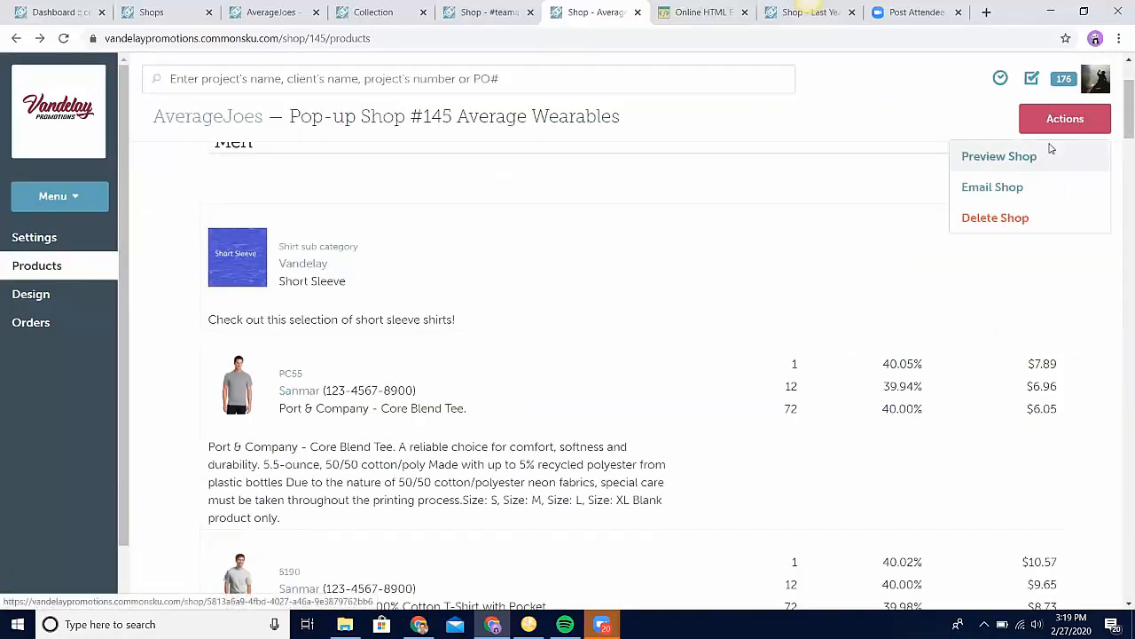
left_click(1052, 151)
Step: Reopen the Core Blend Tee's item editor in the Average Wearables shop to check its retail price, and switch to the shop preview
left_click(537, 12)
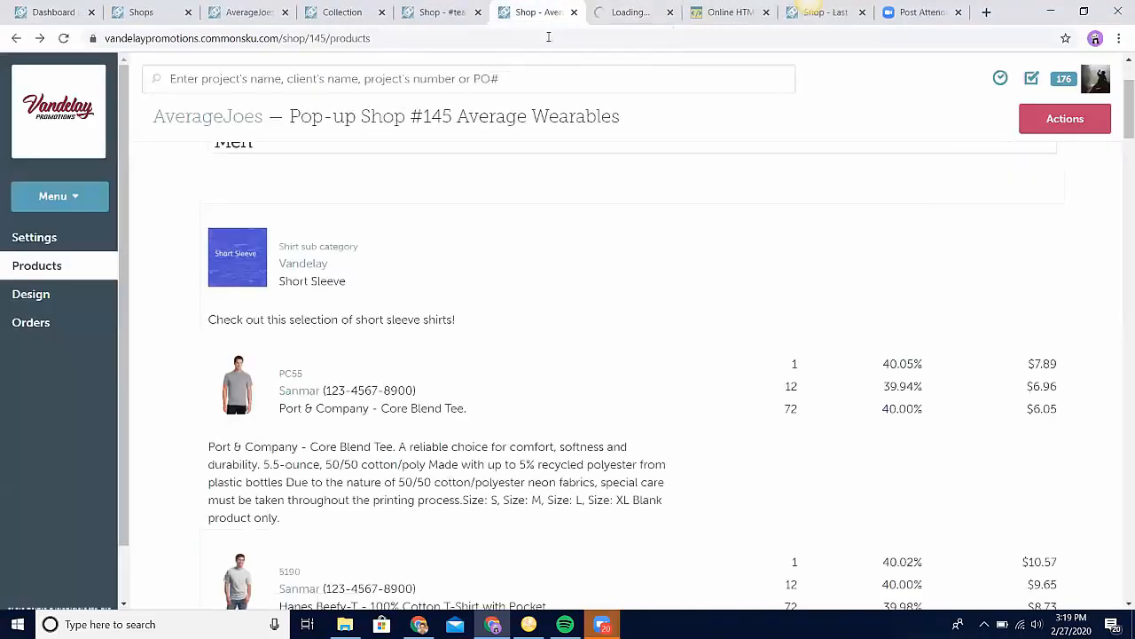
left_click(452, 432)
scroll(452, 432, "down", 7)
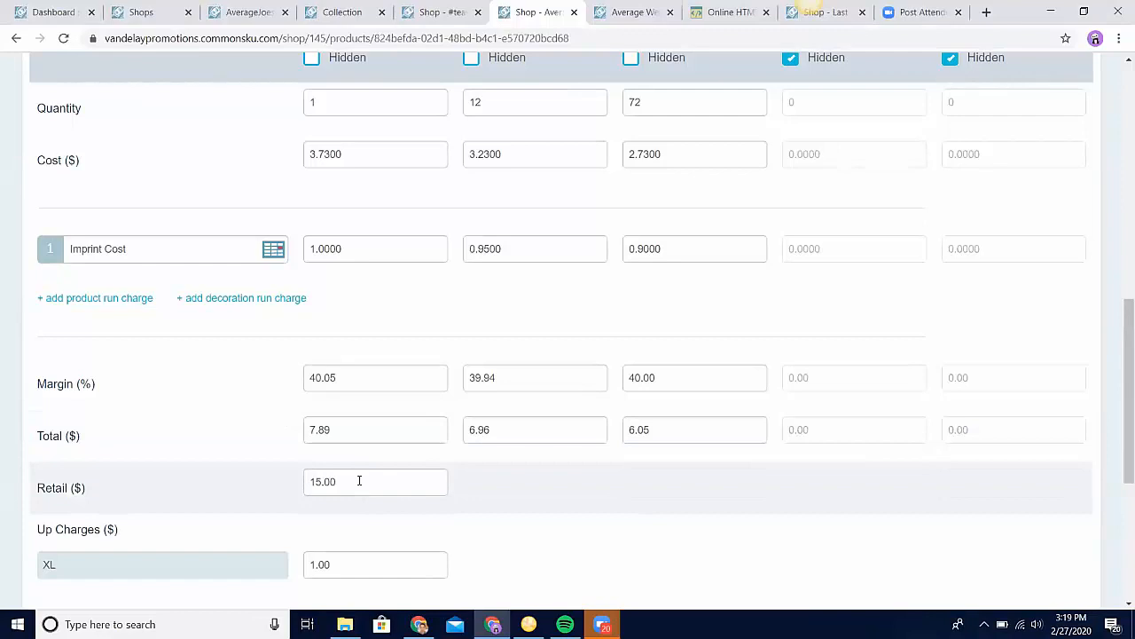
left_click(650, 11)
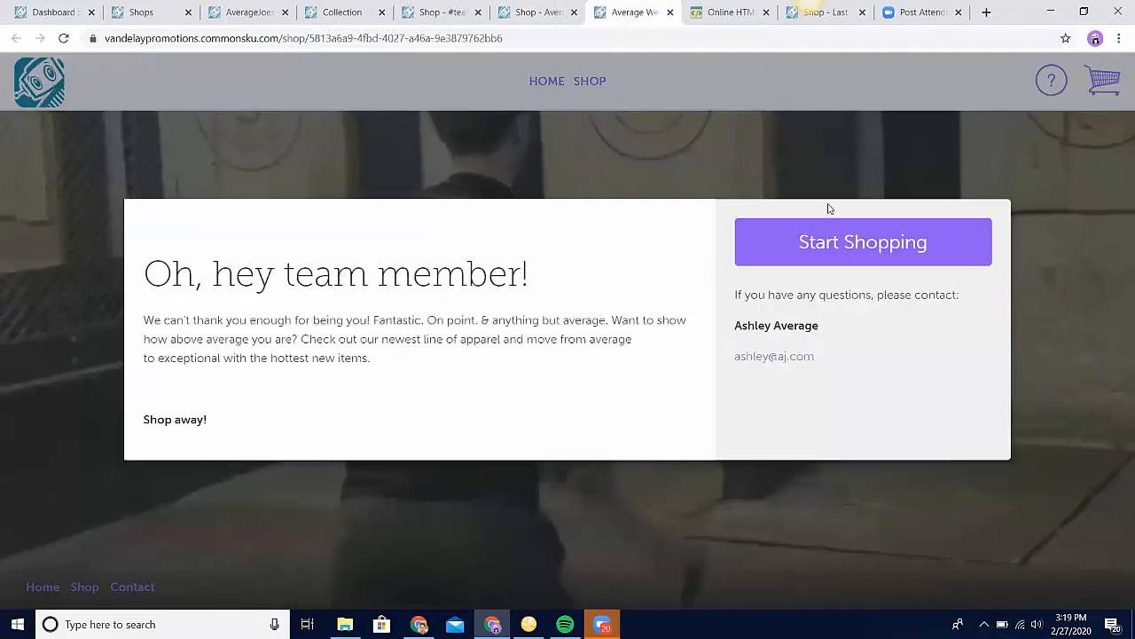
Step: Start shopping in the Average Wearables preview and add the Port & Company - Core Blend Tee to the order
left_click(838, 243)
left_click(594, 82)
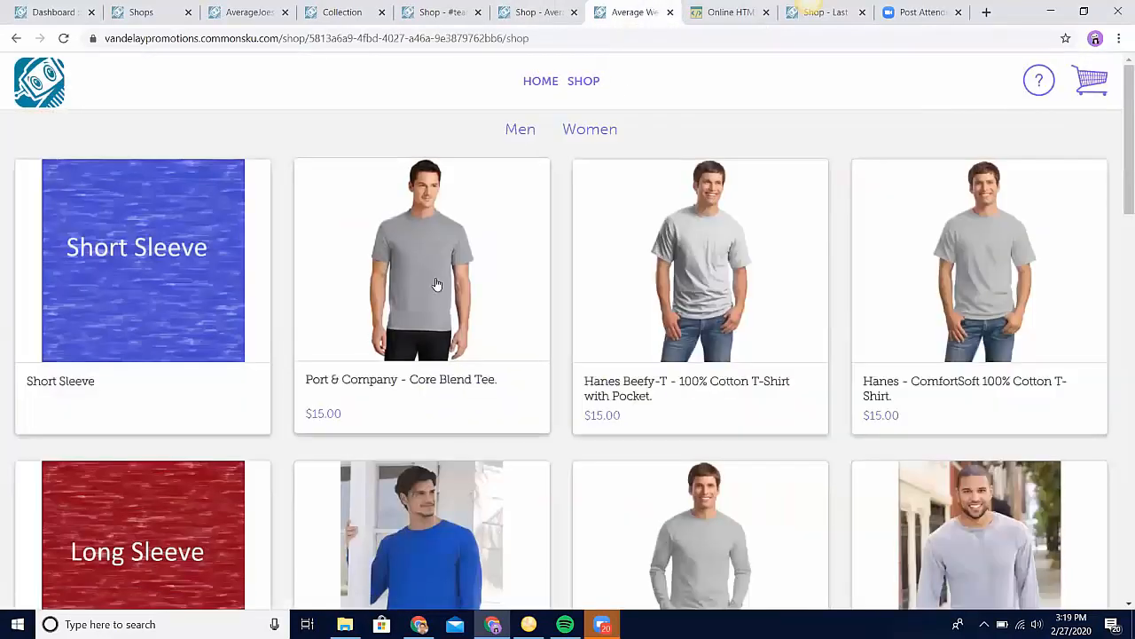
left_click(436, 284)
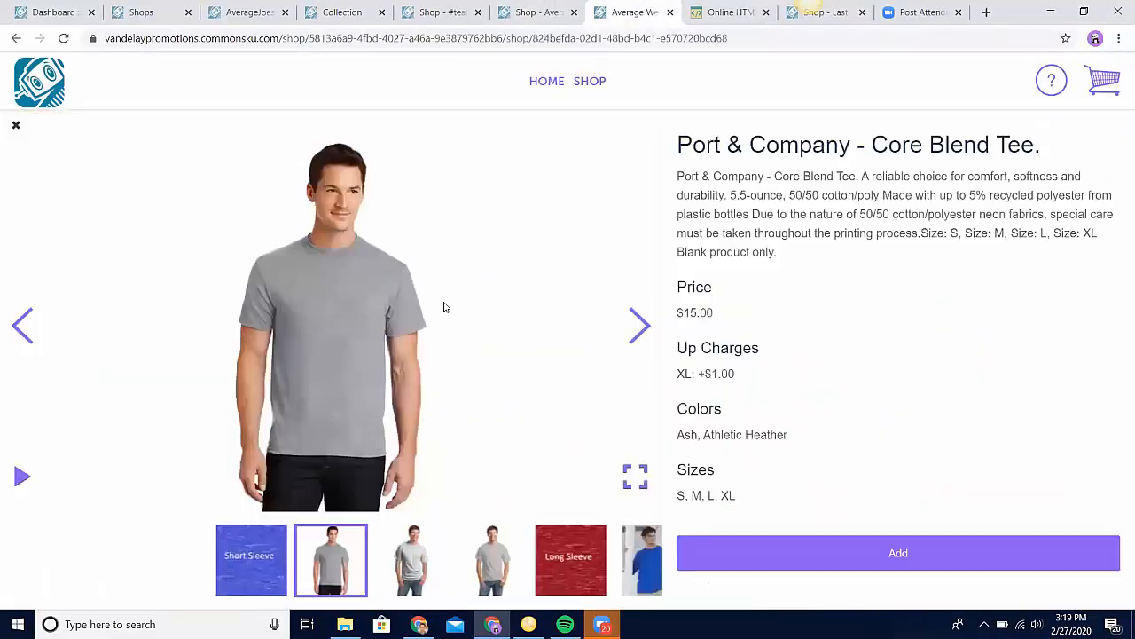
left_click(852, 551)
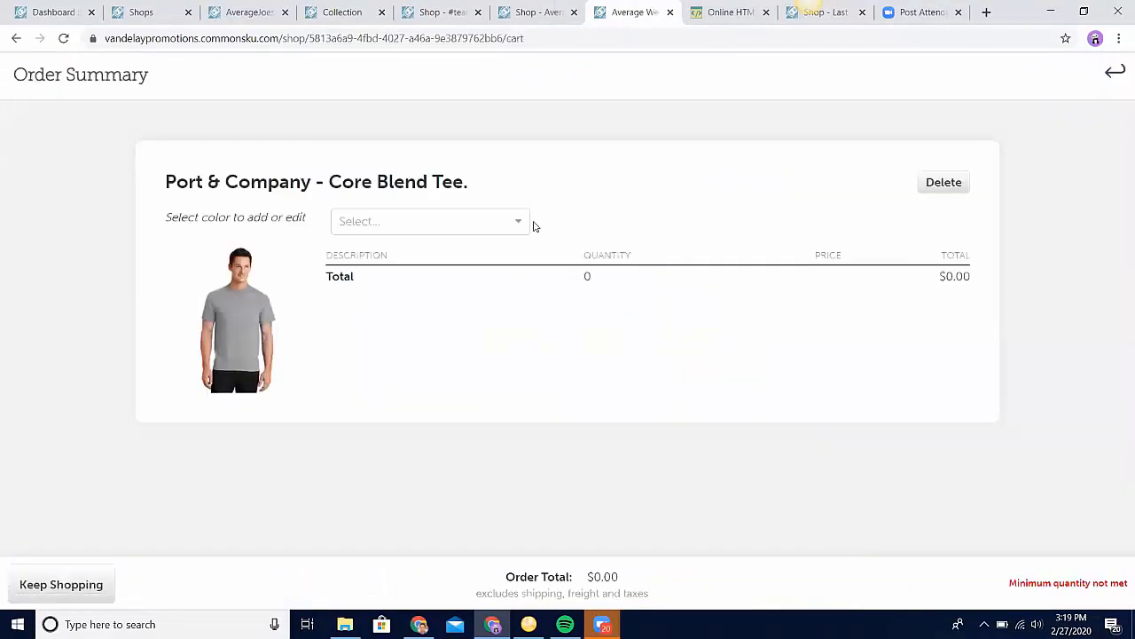
Step: Choose the color Ash for the Core Blend Tee and order a quantity of 1 in size M
left_click(506, 217)
left_click(471, 281)
left_click(456, 289)
type("1")
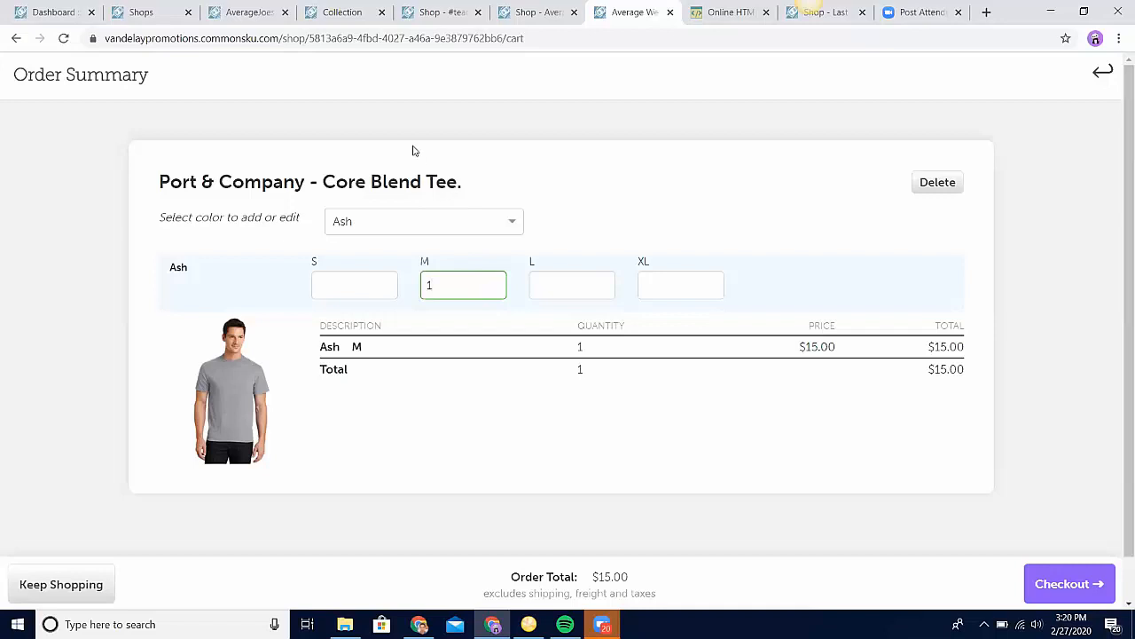
Step: Switch to the #teamaveragejoes Shop project's presentation and view its products
left_click(256, 20)
left_click(47, 293)
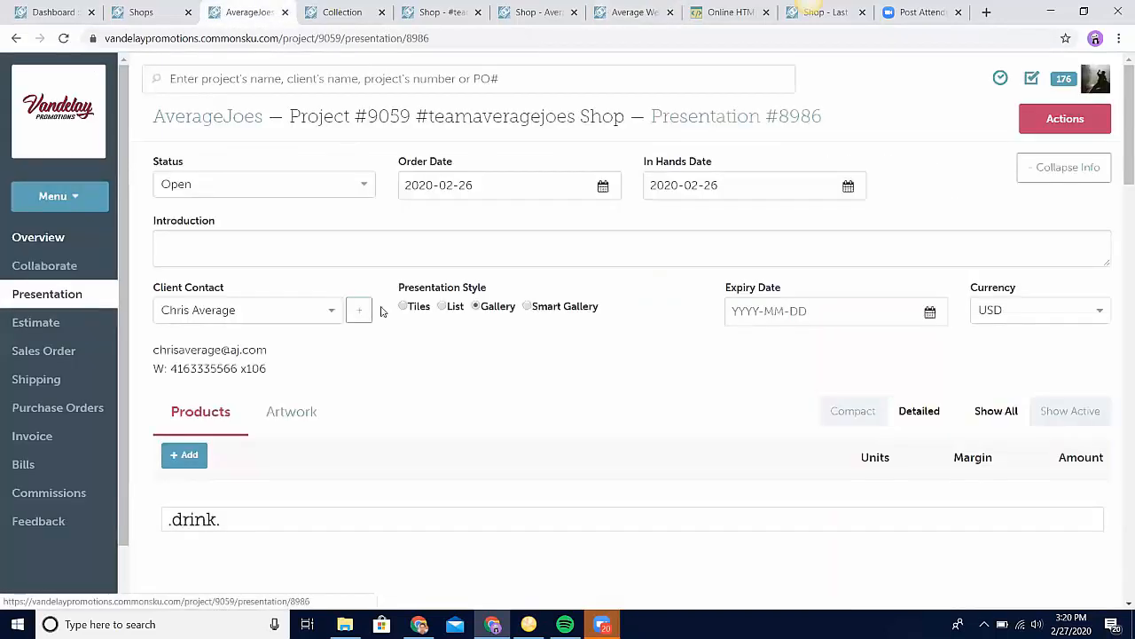
scroll(524, 448, "down", 3)
scroll(524, 448, "down", 2)
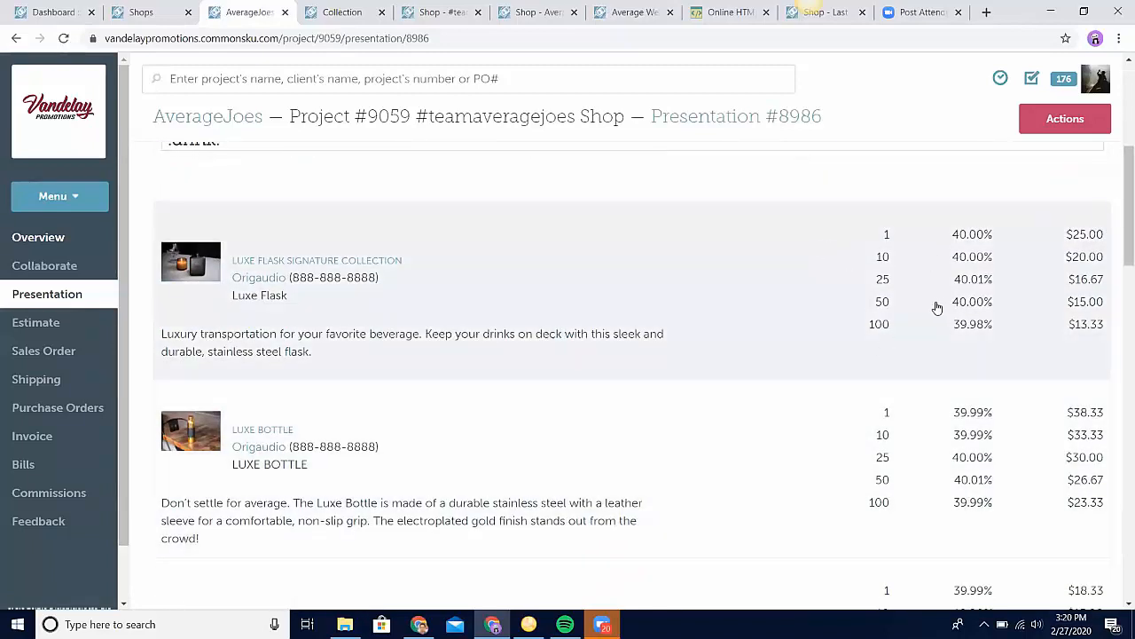
Step: Open the Luxe Flask's item editor in the #teamaveragejoes pop-up shop and set its retail price to $30.00
scroll(938, 310, "down", 2)
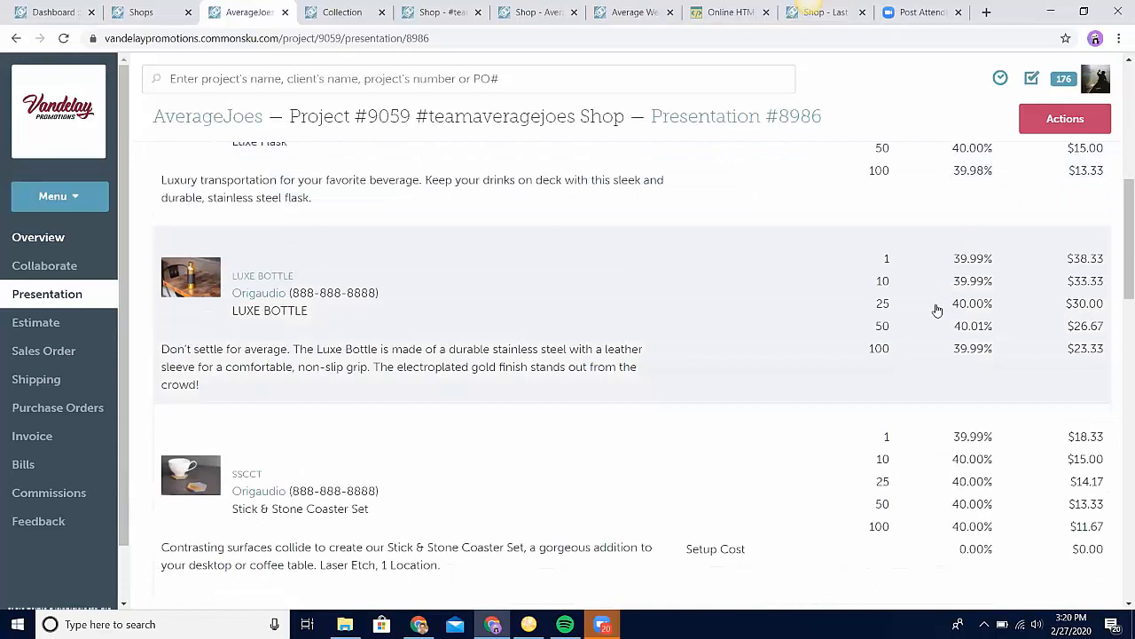
scroll(938, 310, "up", 2)
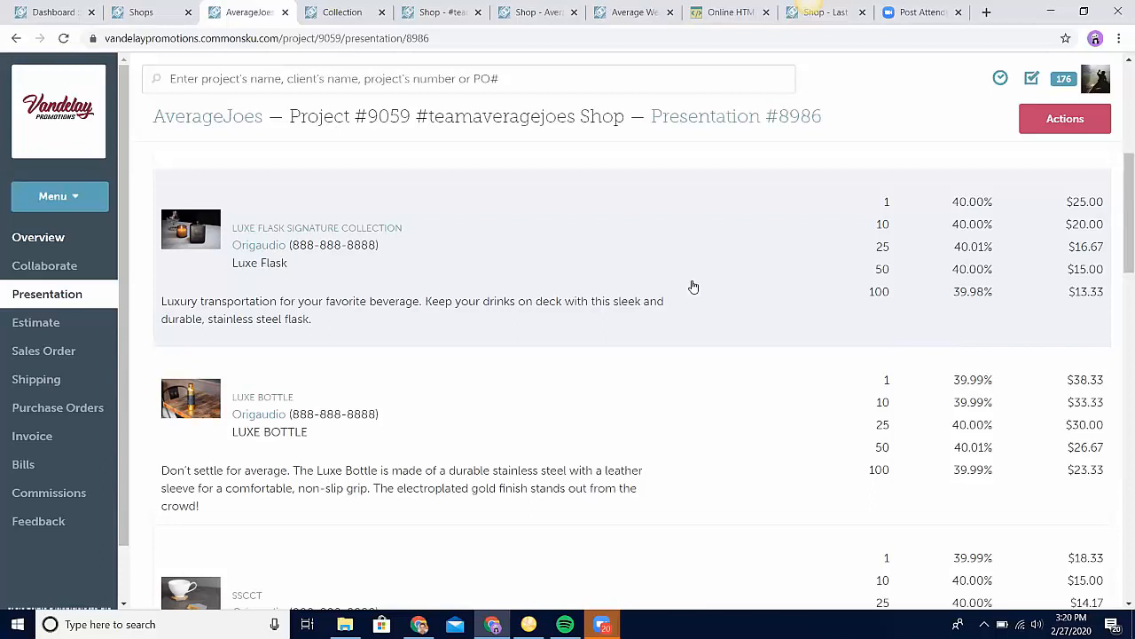
left_click(442, 12)
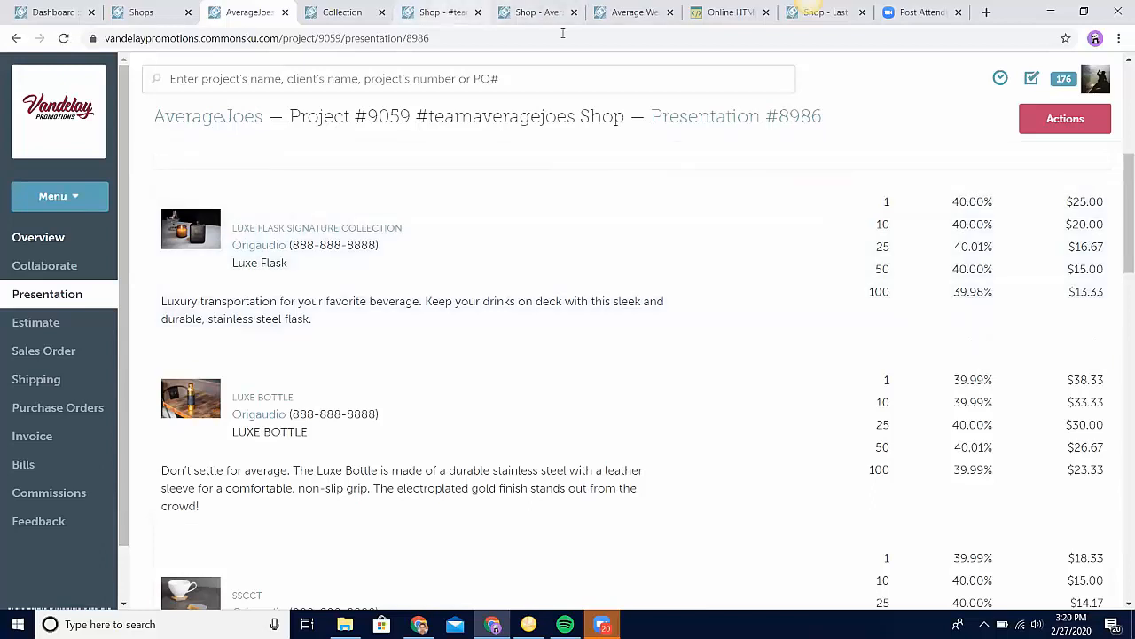
left_click(496, 381)
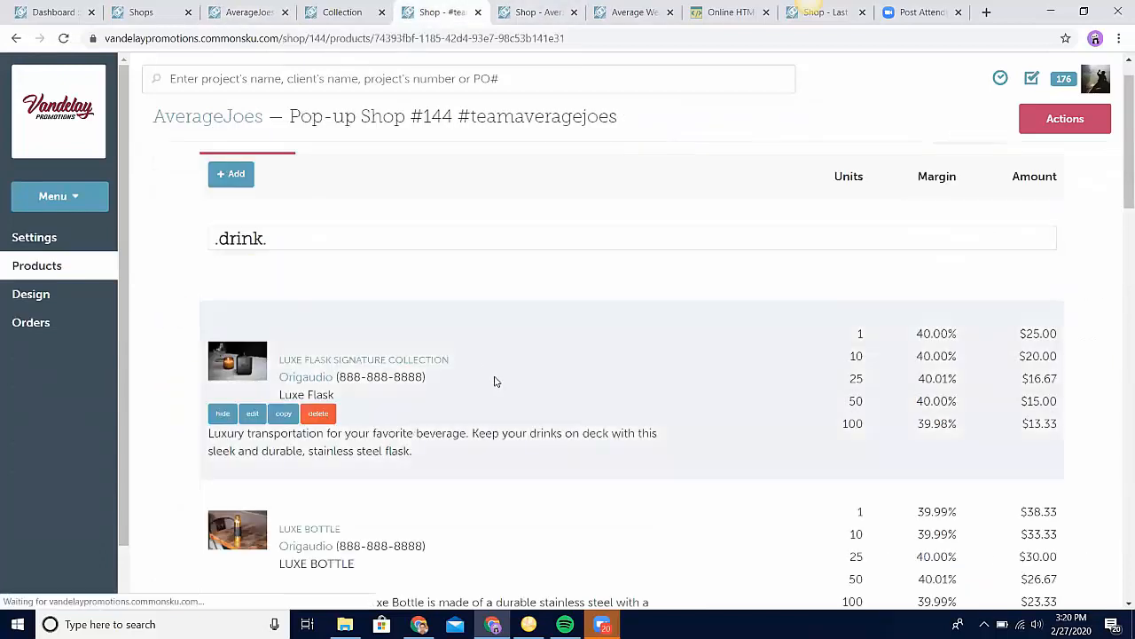
scroll(496, 380, "down", 7)
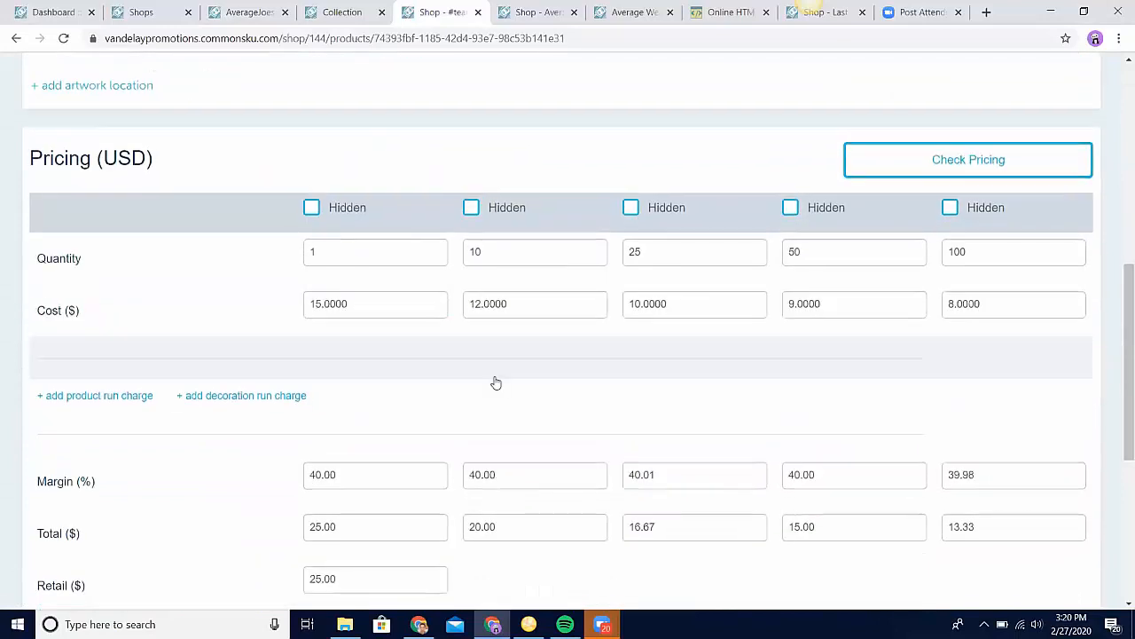
left_click(398, 424)
type("30.00")
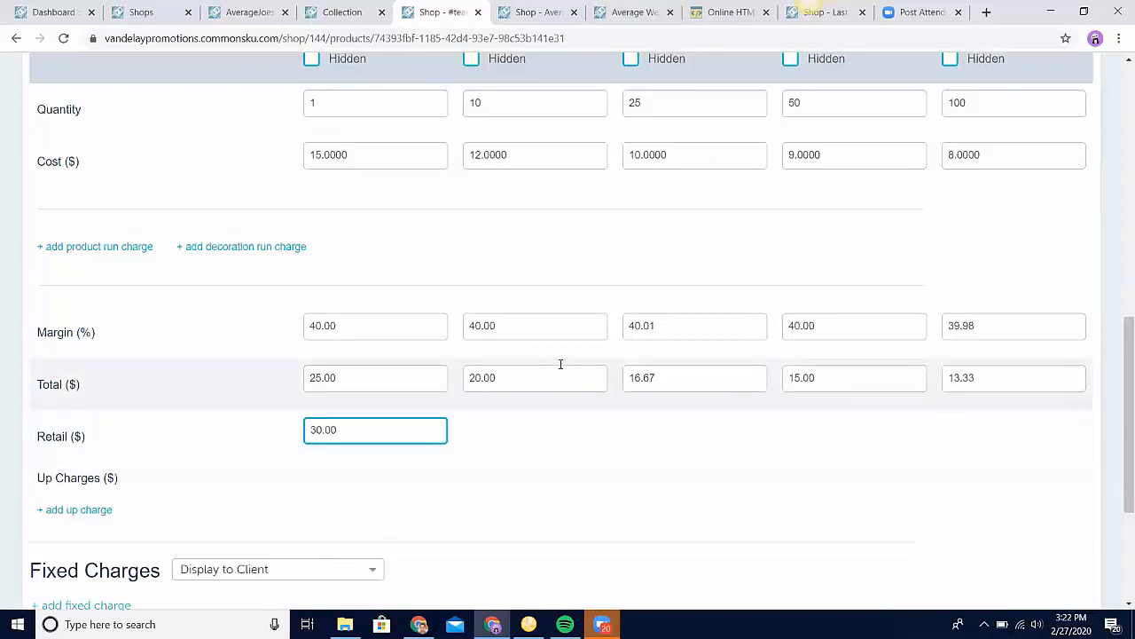
scroll(560, 371, "up", 1)
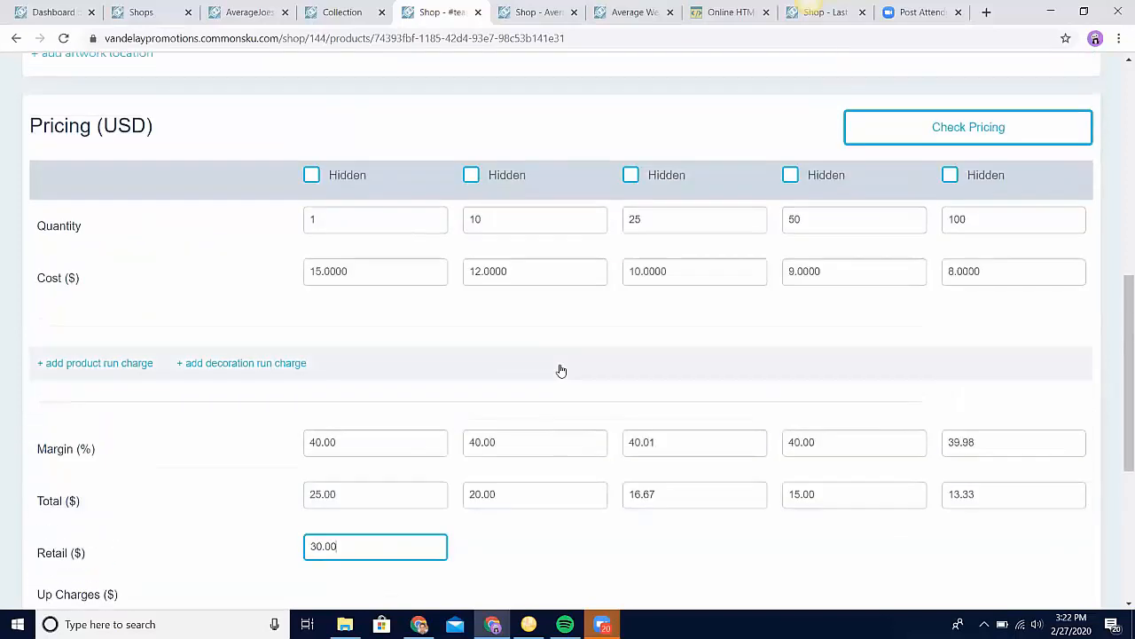
Step: Switch to the Average Wearables shop and examine the Core Blend Tee's costs, margins, retail price and up charges
left_click(541, 29)
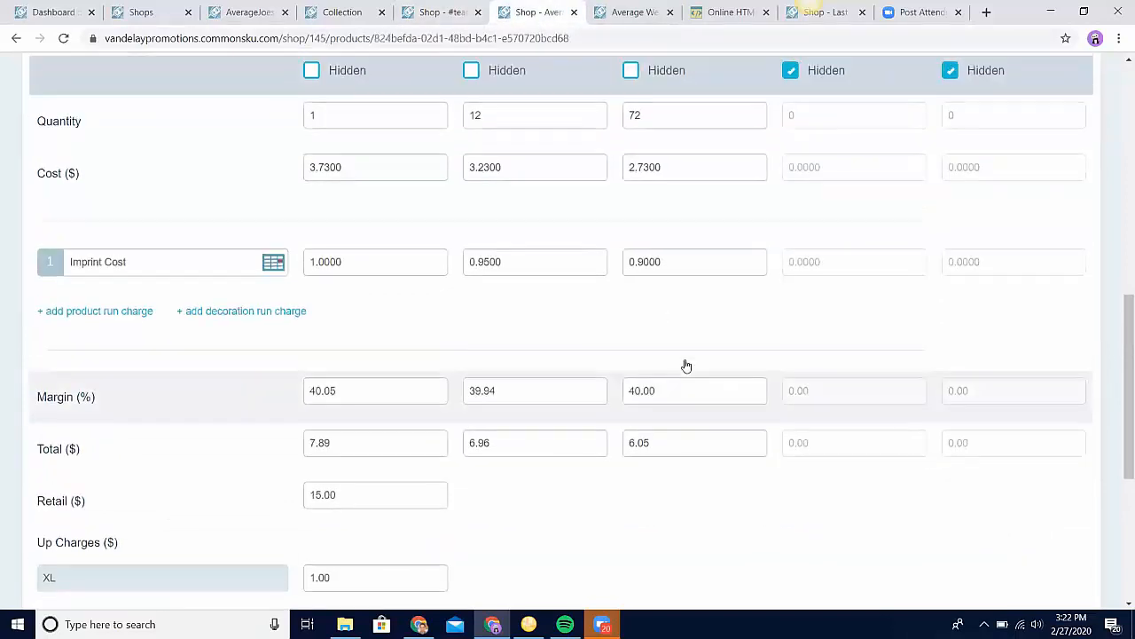
scroll(685, 365, "up", 1)
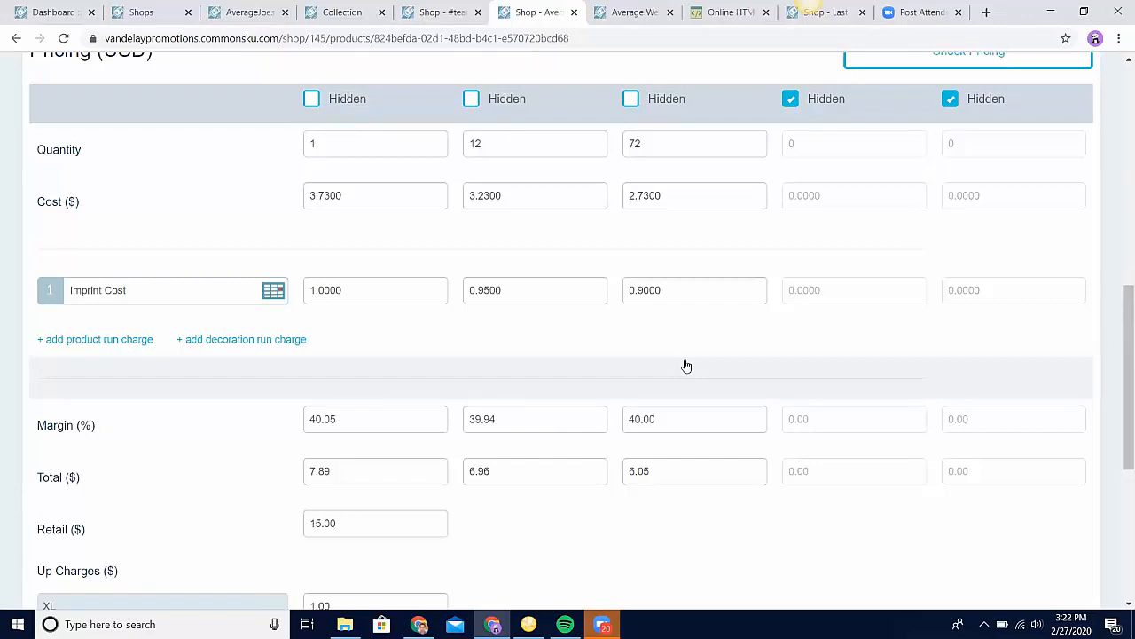
scroll(687, 366, "down", 1)
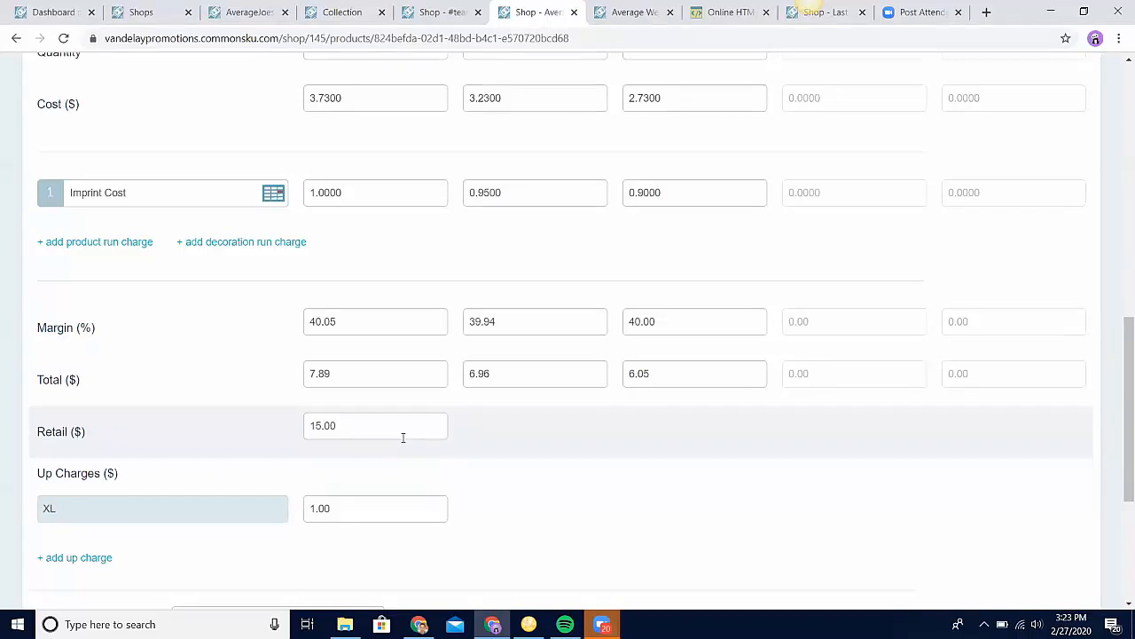
scroll(418, 246, "up", 1)
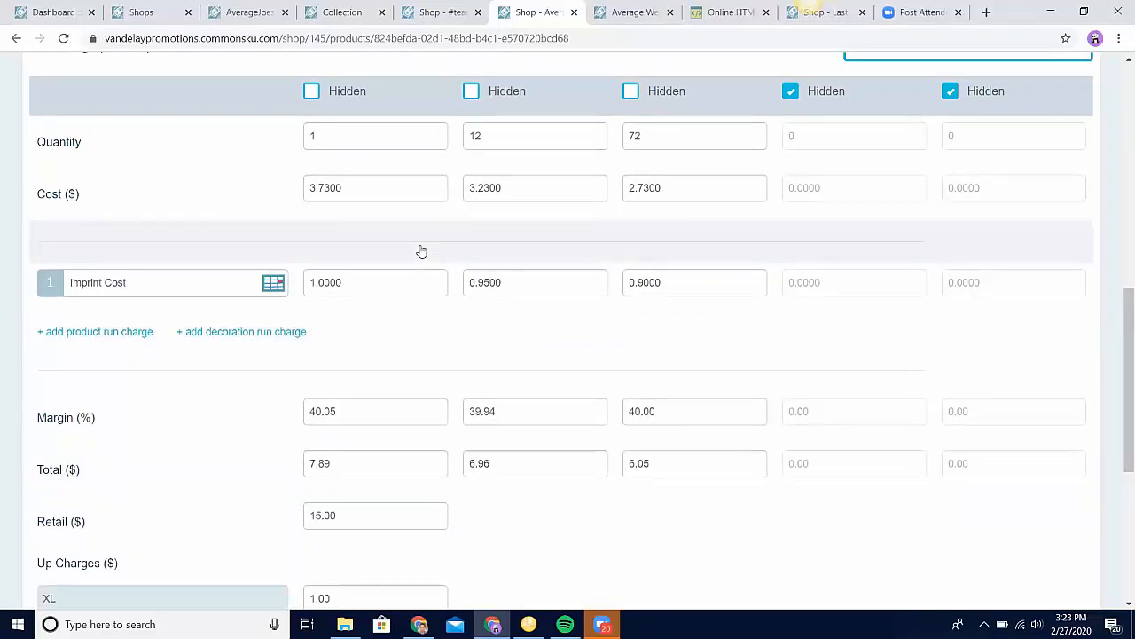
scroll(421, 252, "down", 1)
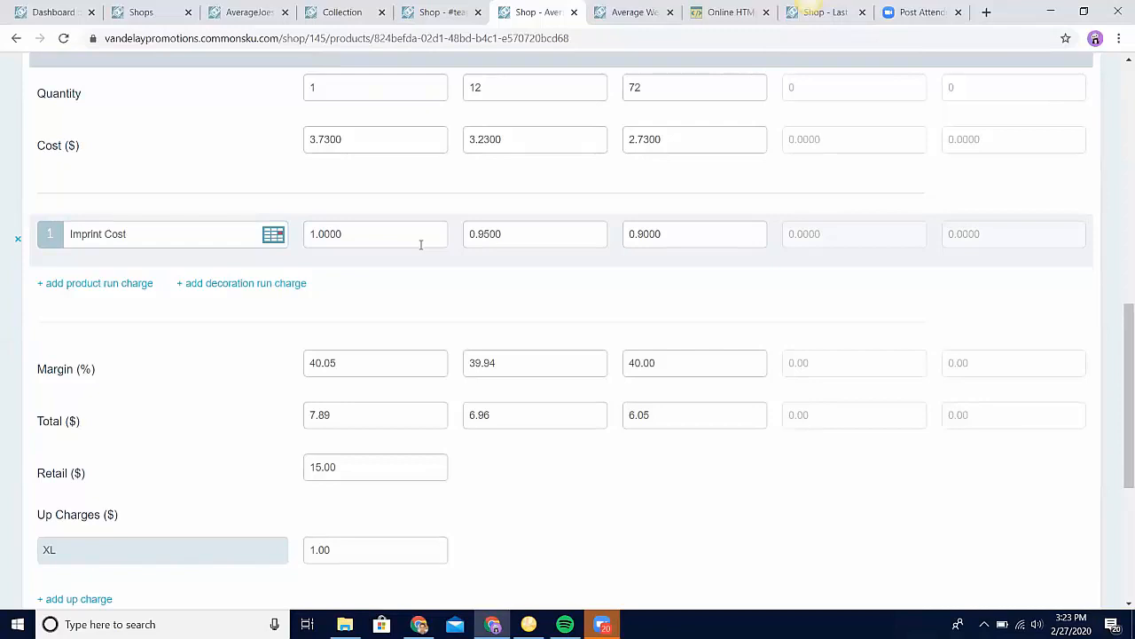
scroll(422, 244, "down", 1)
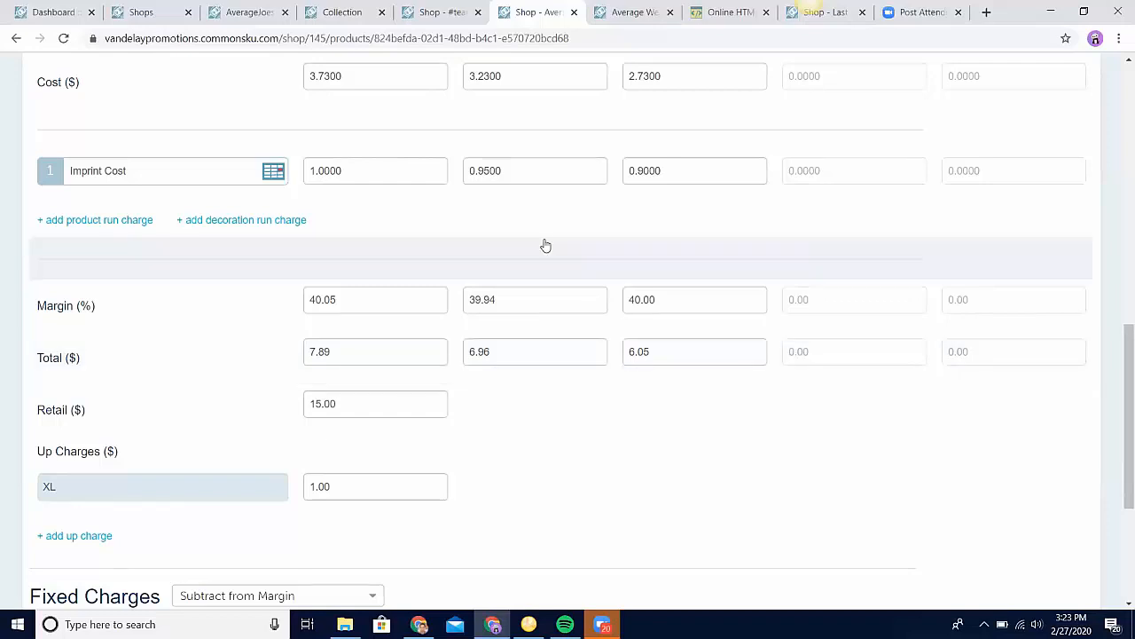
Step: Finish editing the Luxe Flask in the #teamaveragejoes shop and the Core Blend Tee in the Average Wearables shop
left_click(465, 26)
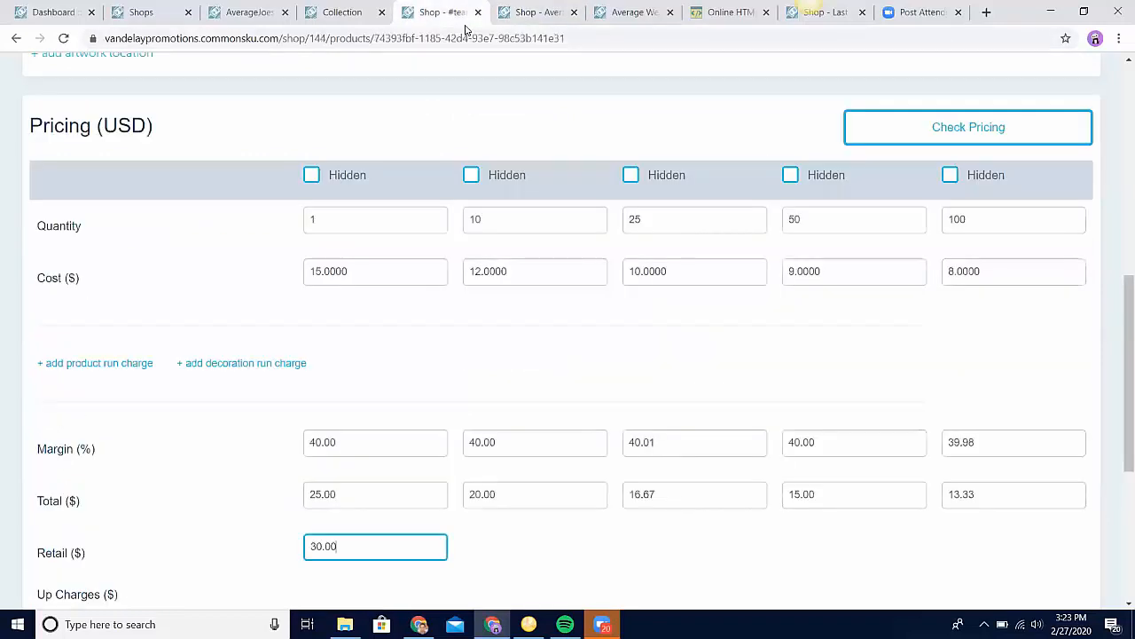
scroll(684, 243, "up", 10)
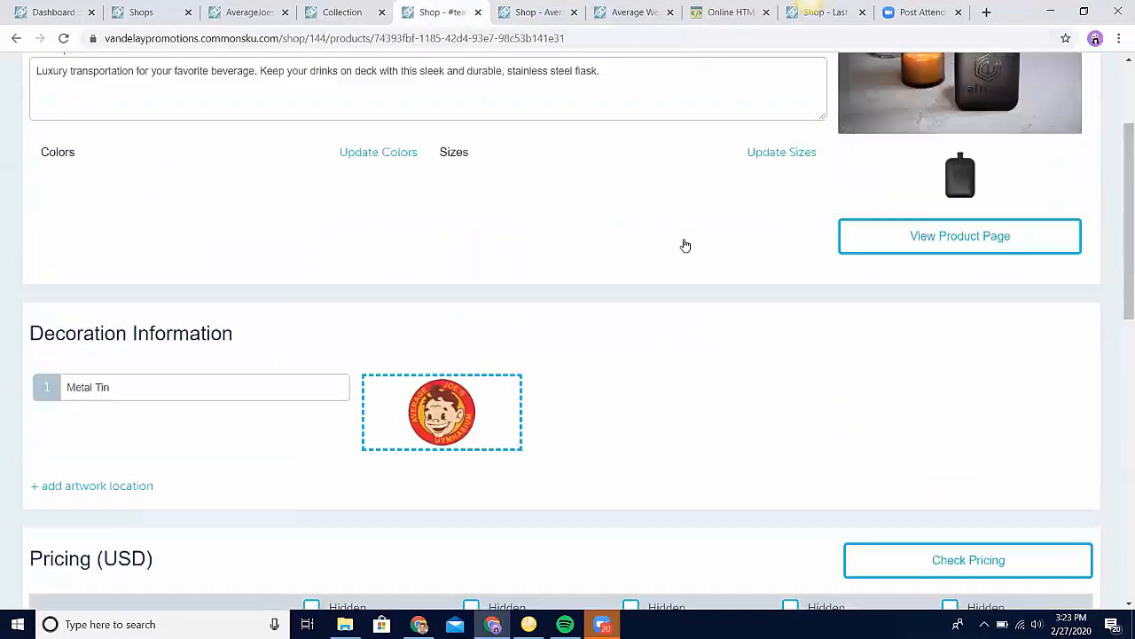
left_click(1068, 86)
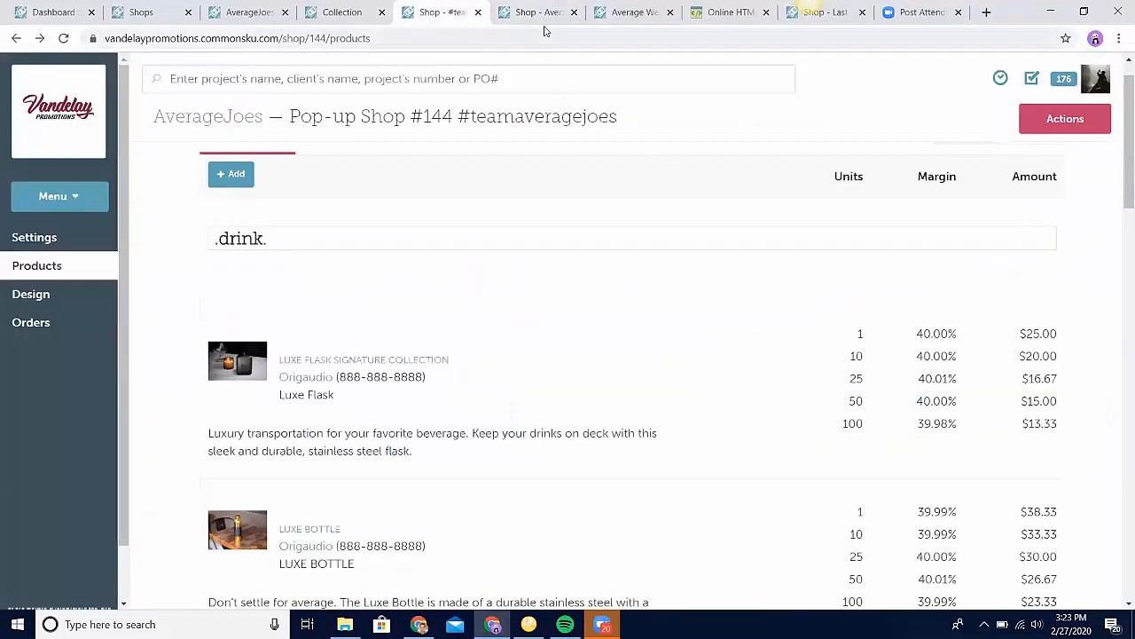
left_click(543, 13)
scroll(1017, 276, "up", 10)
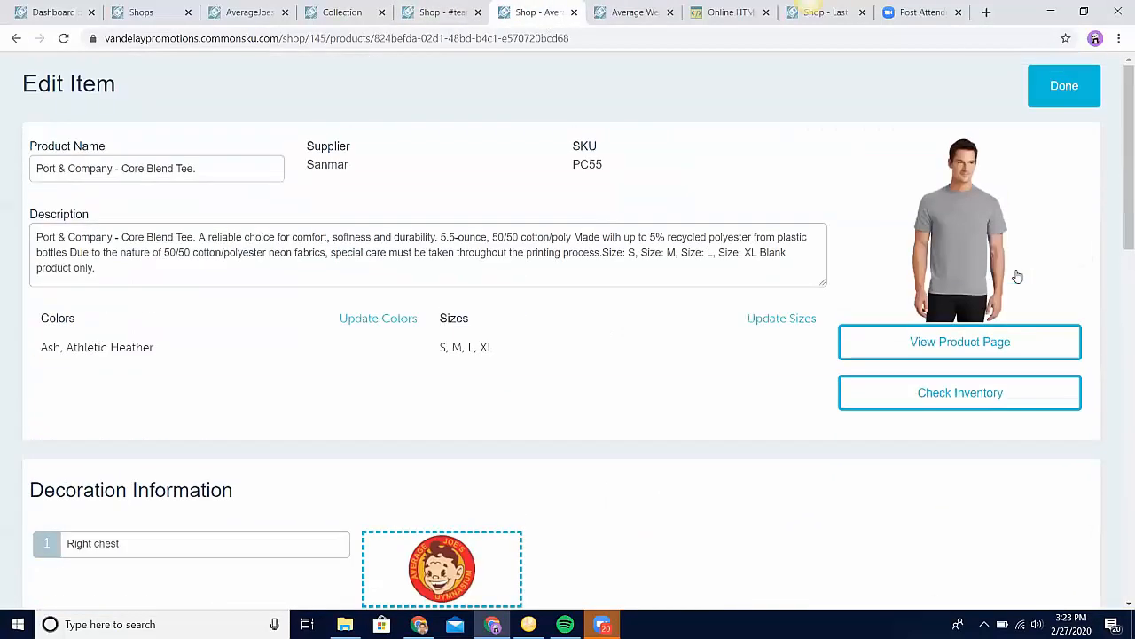
left_click(1068, 86)
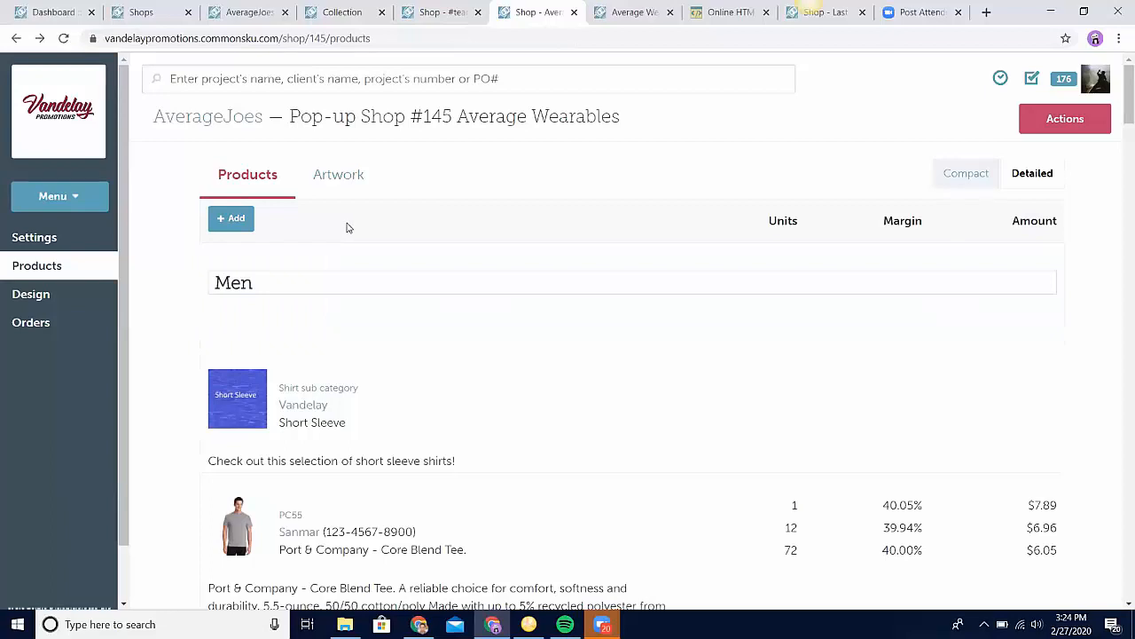
Step: Preview the Average Wearables shop, start shopping and enter its product catalog from the welcome banner
mouse_move(259, 287)
left_click(1036, 126)
left_click(1038, 163)
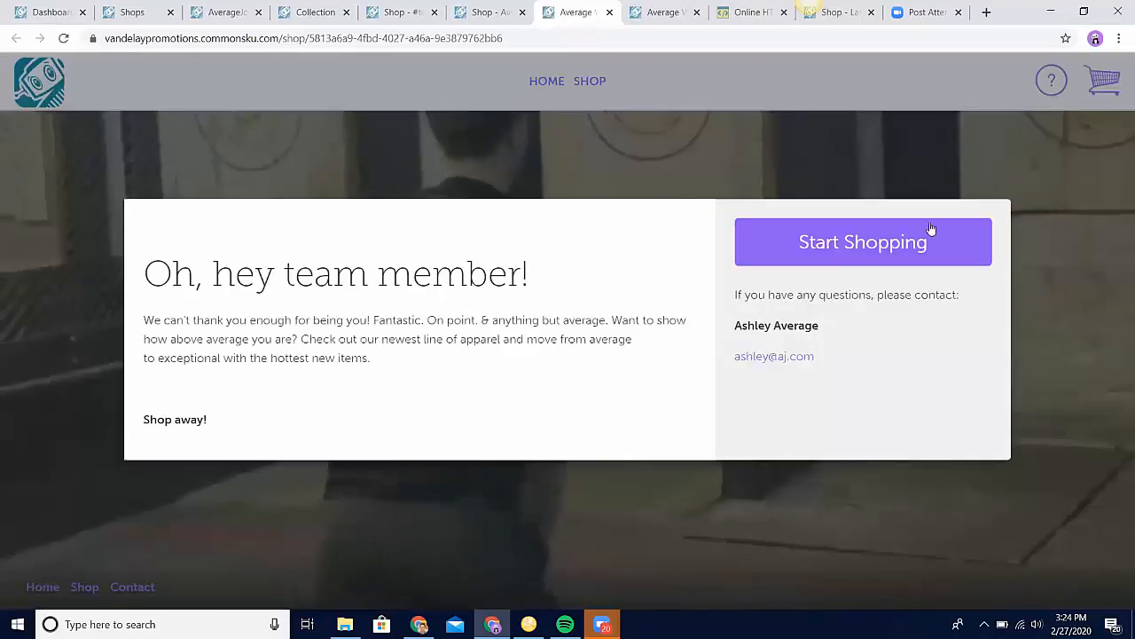
left_click(932, 225)
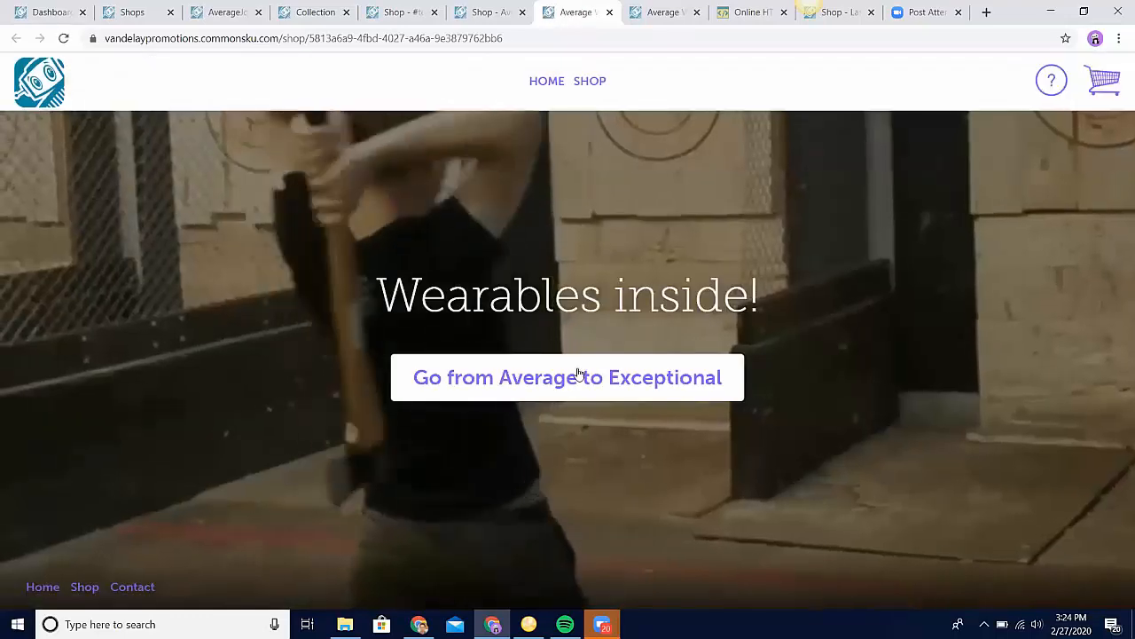
left_click(578, 373)
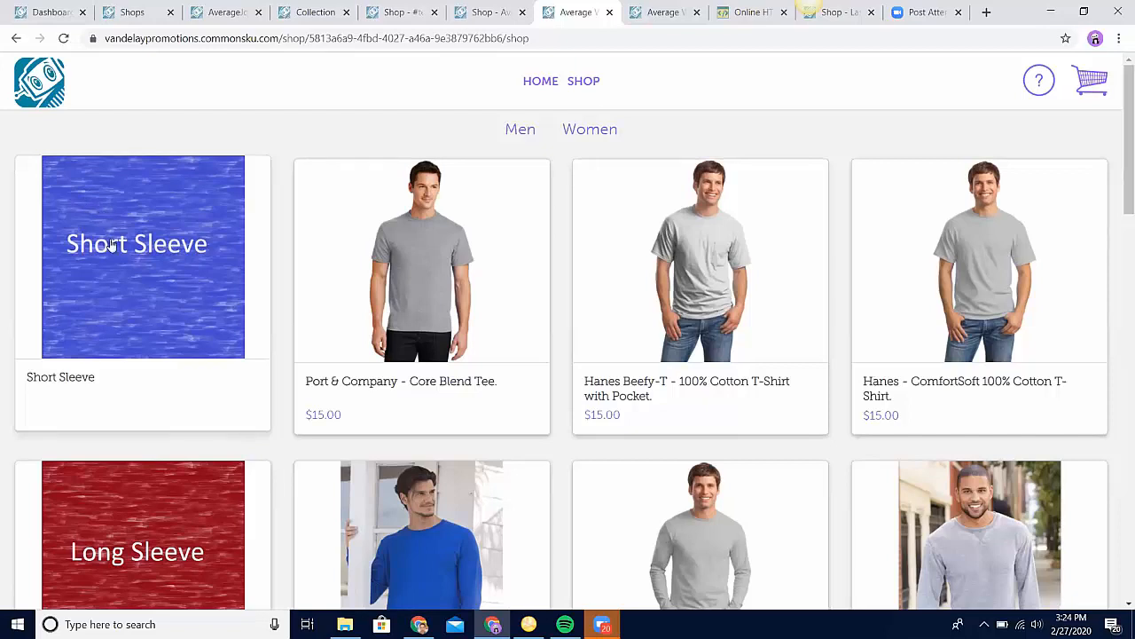
Step: View the details of the Short Sleeve category item and the Core Blend Tee, and return to the catalog
left_click(138, 256)
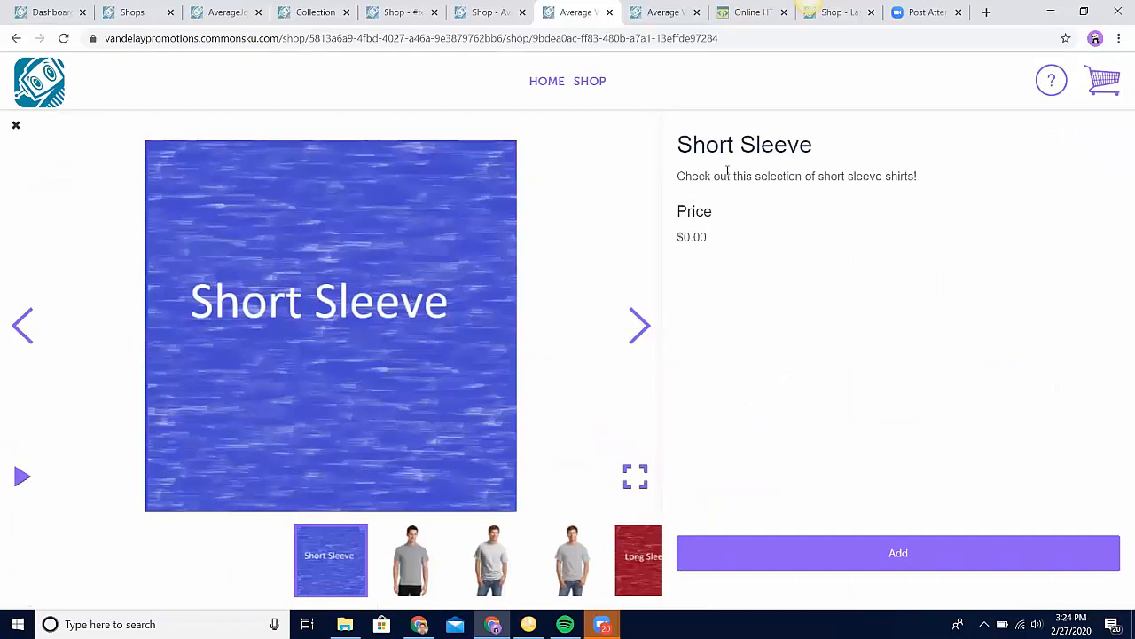
left_click(639, 325)
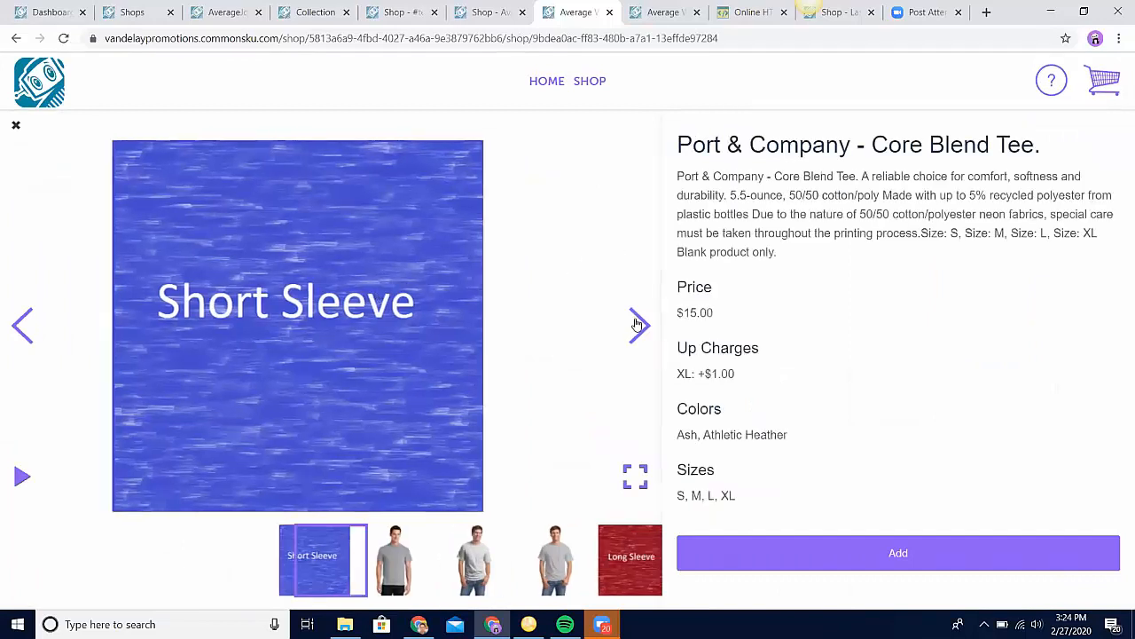
left_click(16, 127)
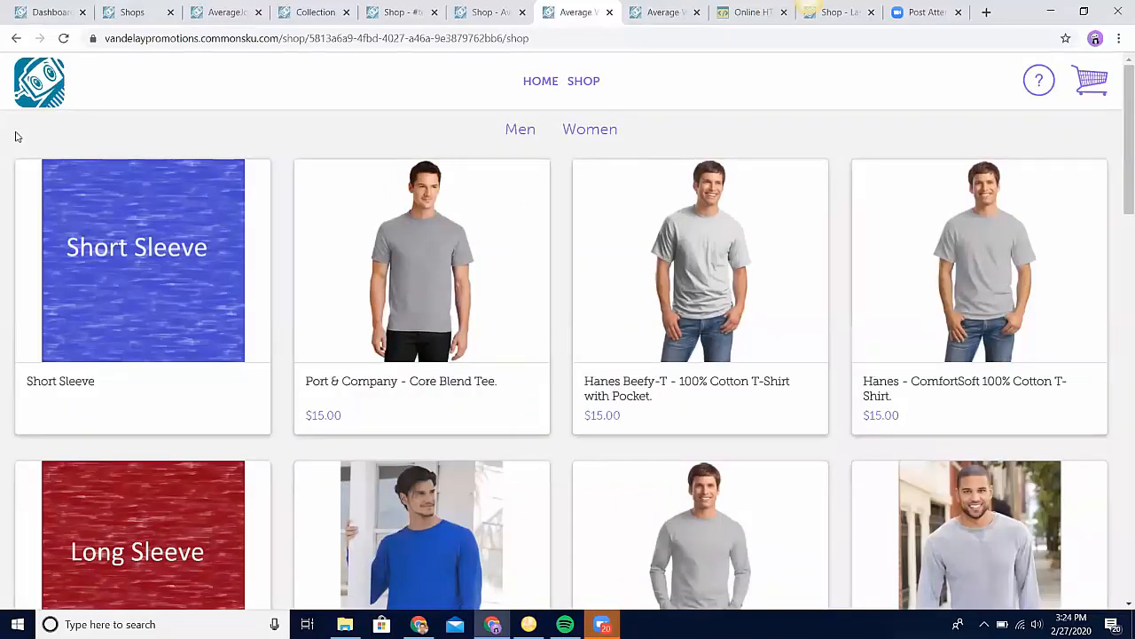
Step: Filter the shop preview's catalog by the Men category and look through its products
left_click(515, 125)
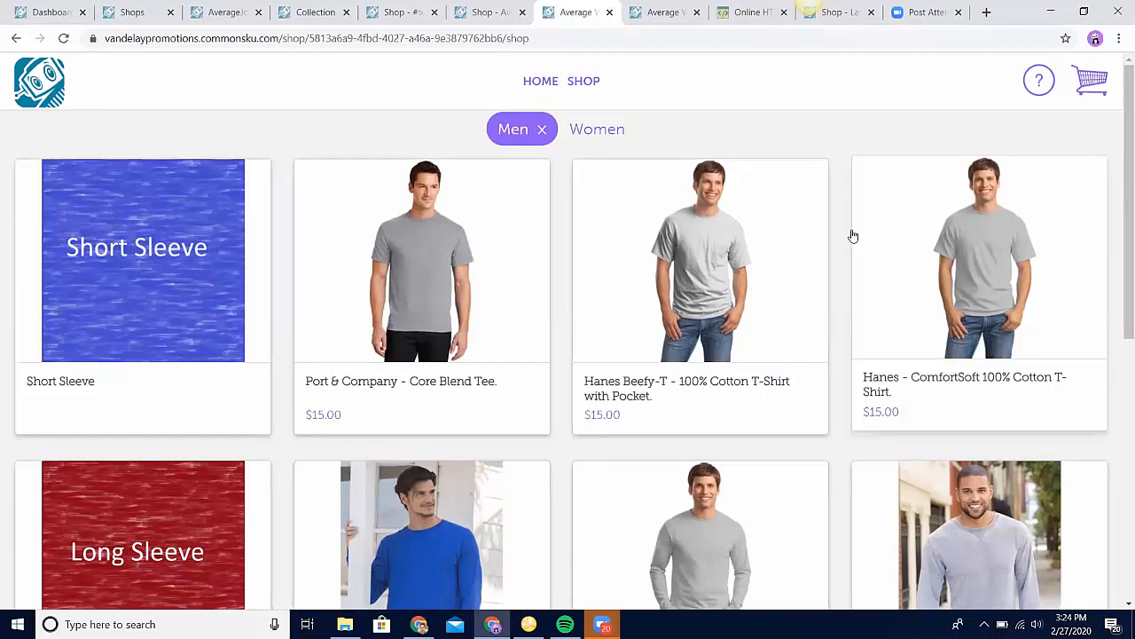
scroll(843, 241, "down", 2)
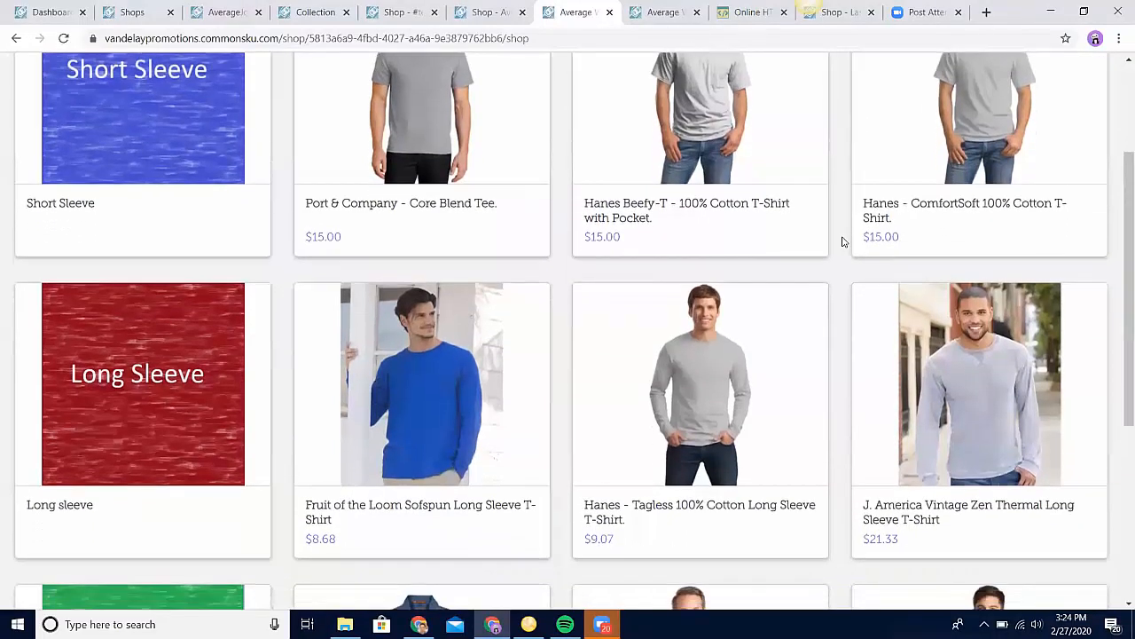
scroll(843, 242, "down", 2)
scroll(843, 241, "down", 2)
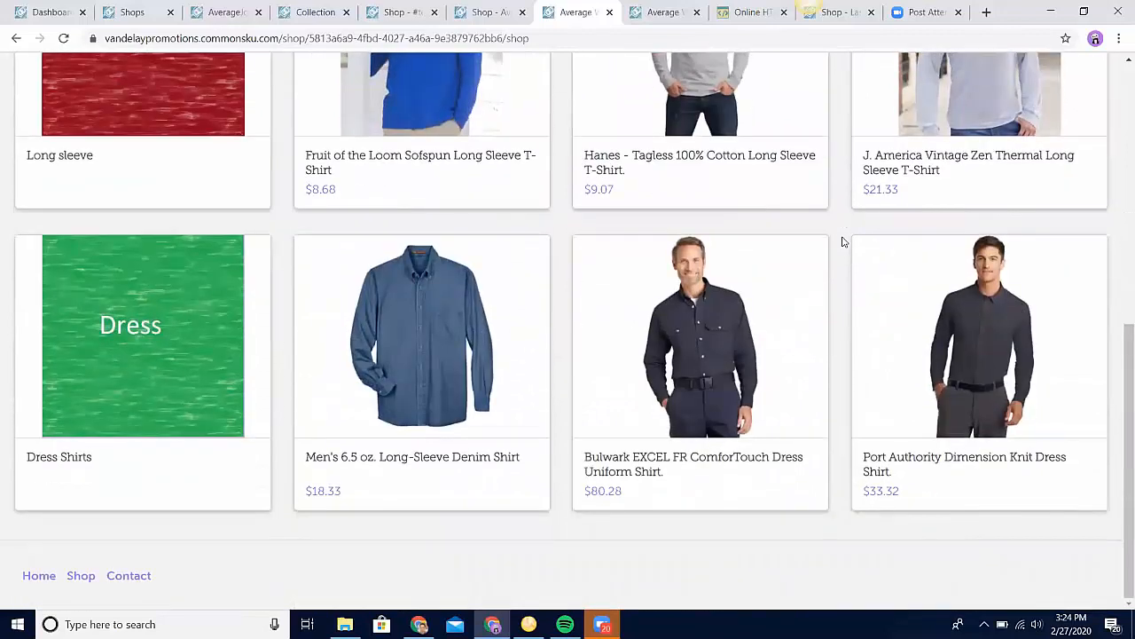
scroll(843, 241, "up", 6)
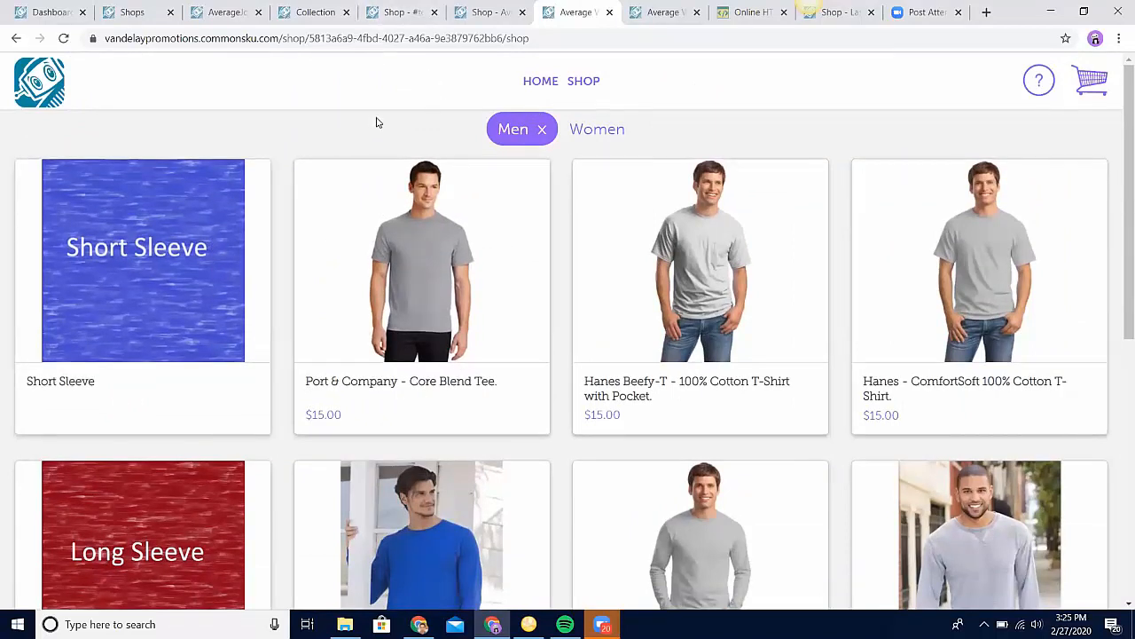
Step: Return to the Average Wearables shop's product setup and check the Short Sleeve item's Vandelay supplier profile
left_click(474, 12)
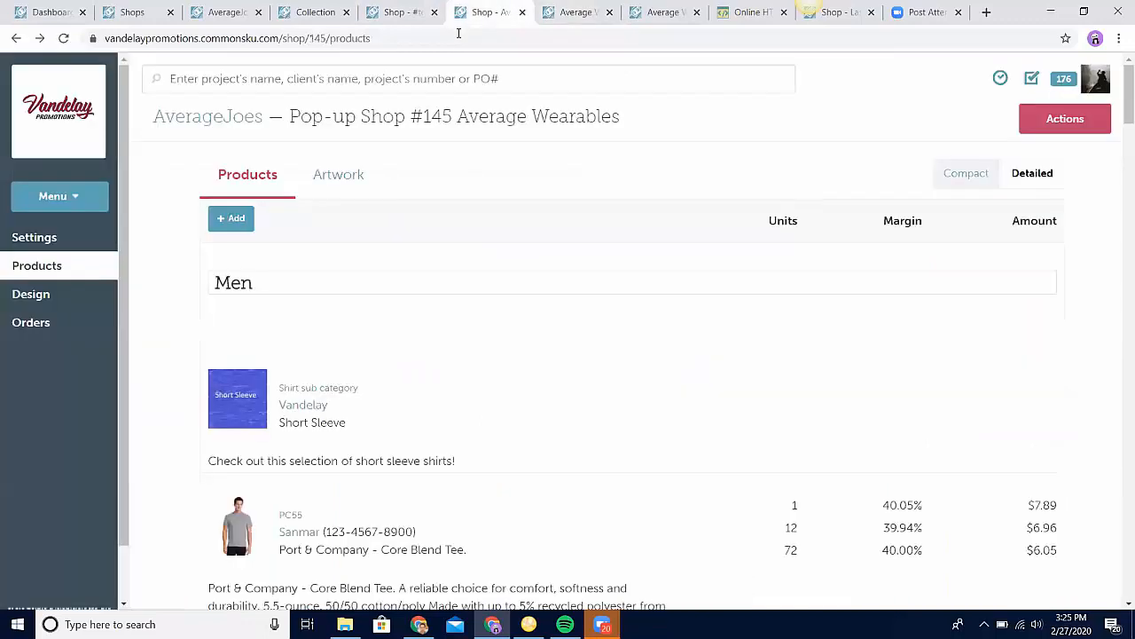
mouse_move(360, 395)
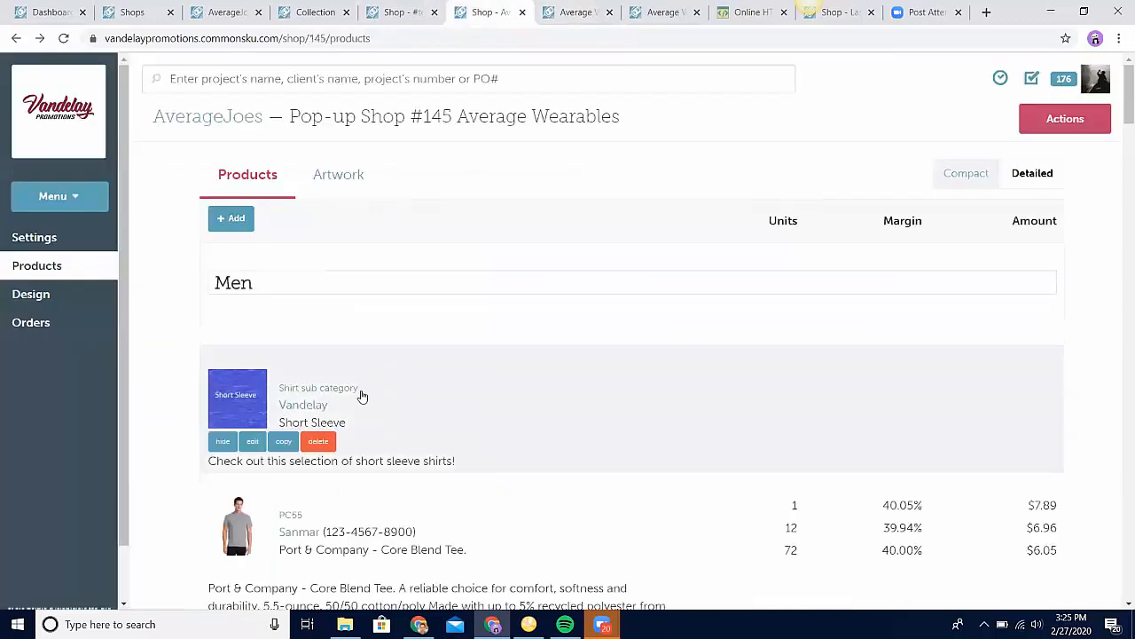
left_click(312, 408)
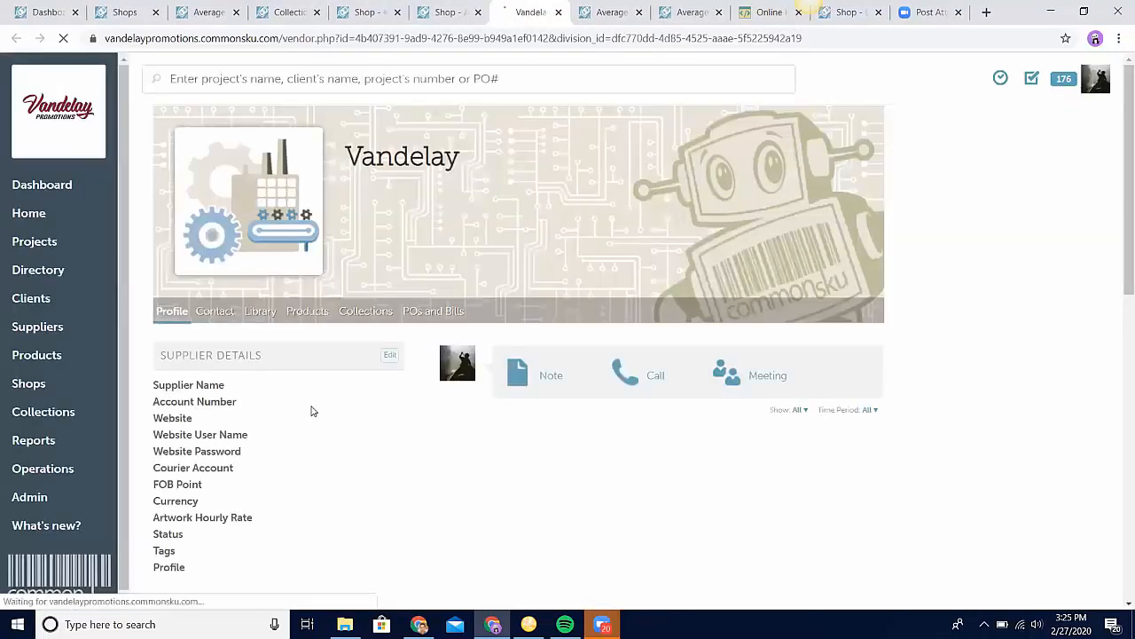
left_click(558, 12)
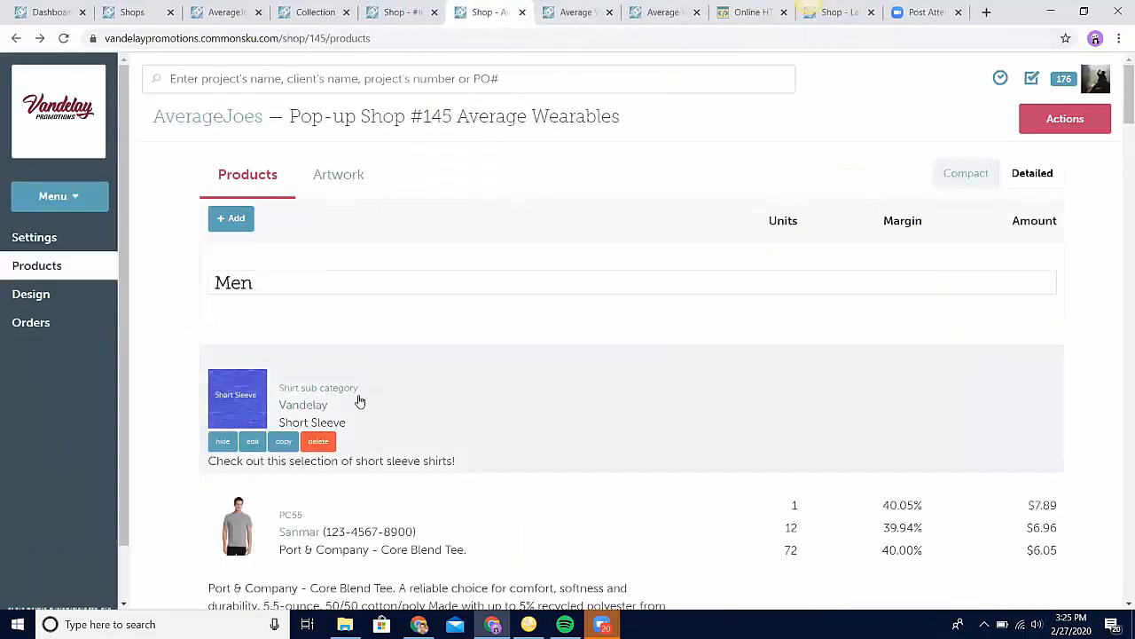
Step: Review the Short Sleeve category item in its editor, close it and look over the Men section's product order
left_click(253, 441)
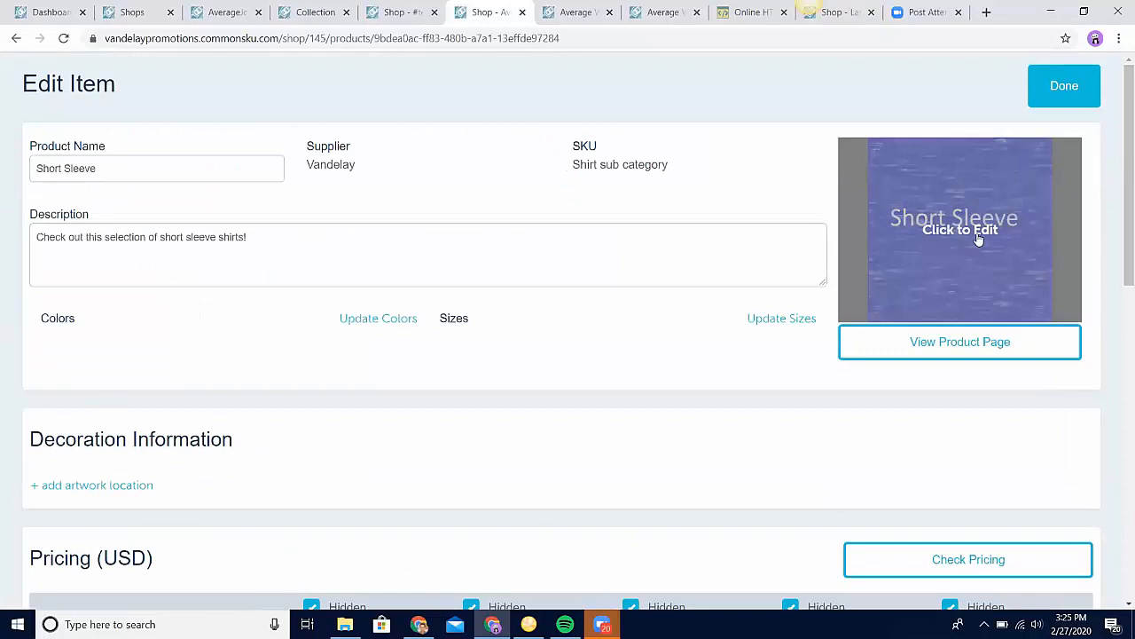
left_click(1065, 86)
scroll(672, 450, "down", 2)
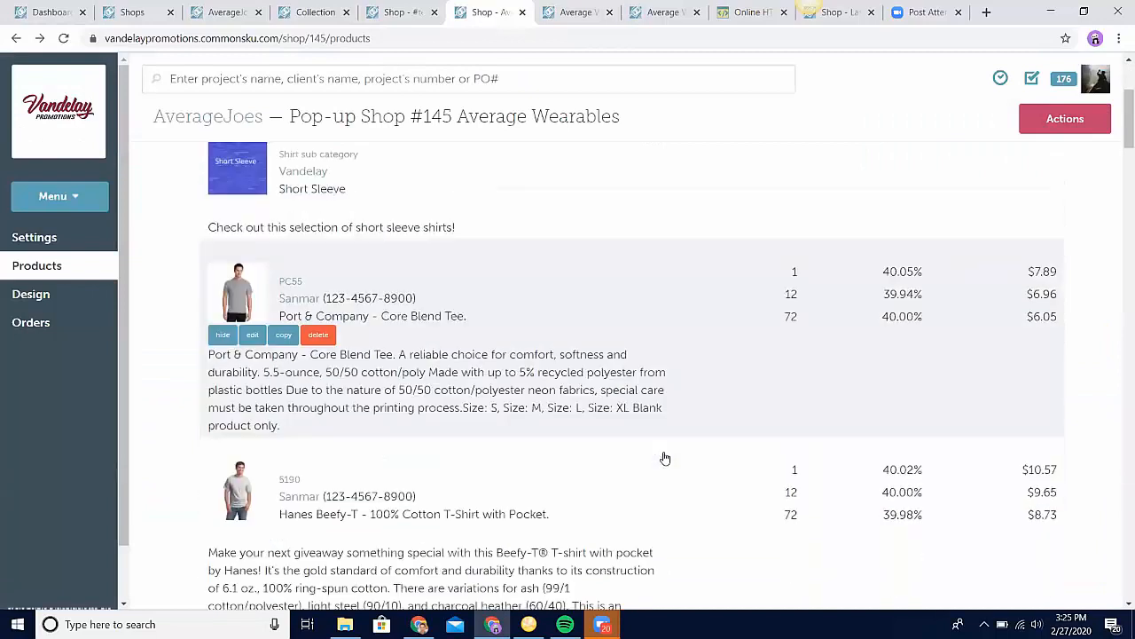
scroll(666, 459, "down", 1)
scroll(665, 435, "up", 2)
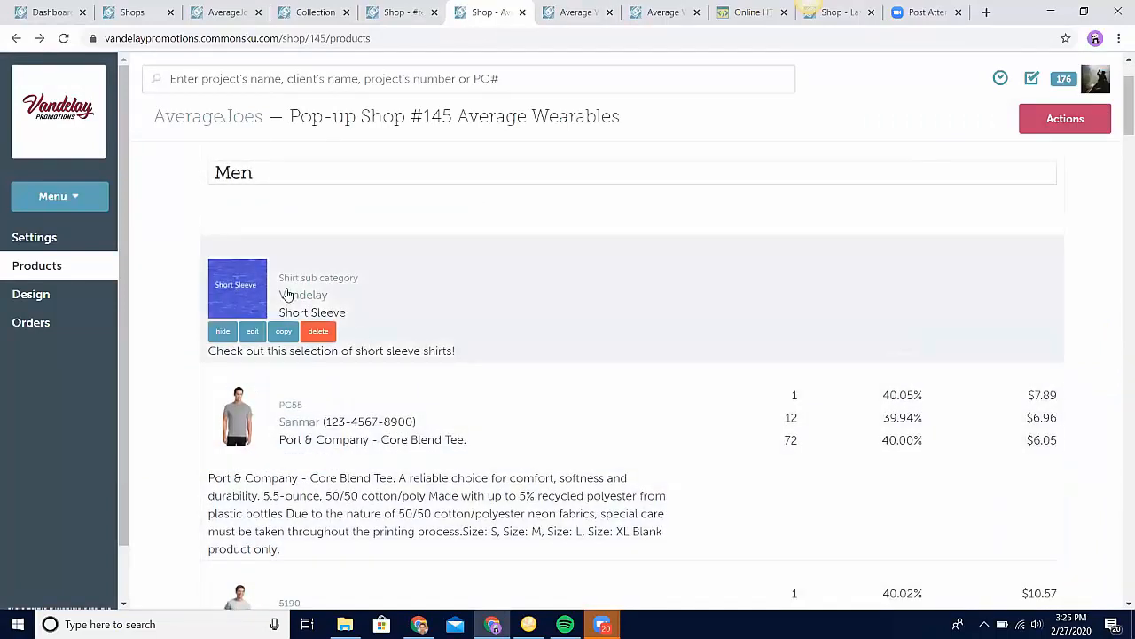
Step: Compare the Men section's product order in the shop setup with how the products appear in the shop preview's Men category
scroll(657, 426, "down", 8)
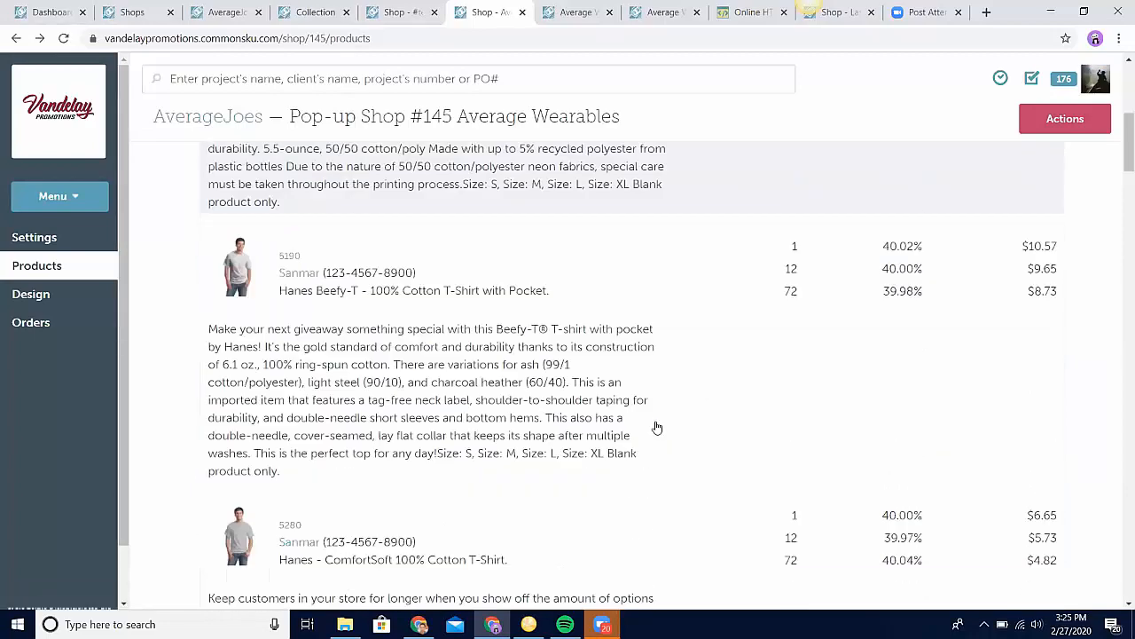
scroll(656, 428, "up", 8)
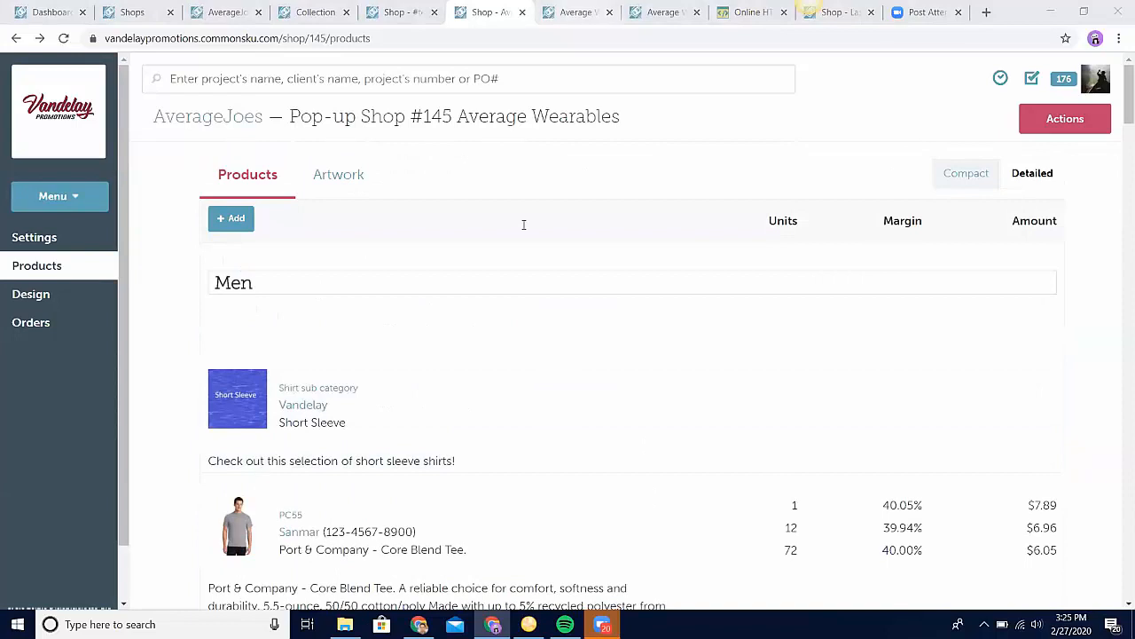
key("ctrl+Tab")
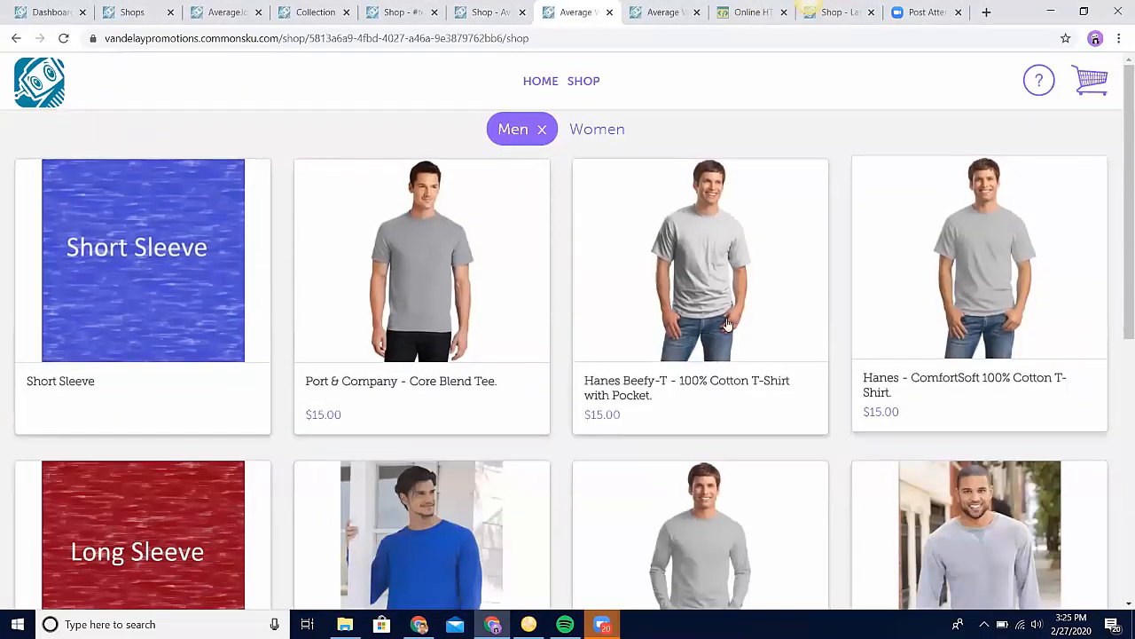
scroll(701, 355, "down", 2)
scroll(934, 424, "down", 3)
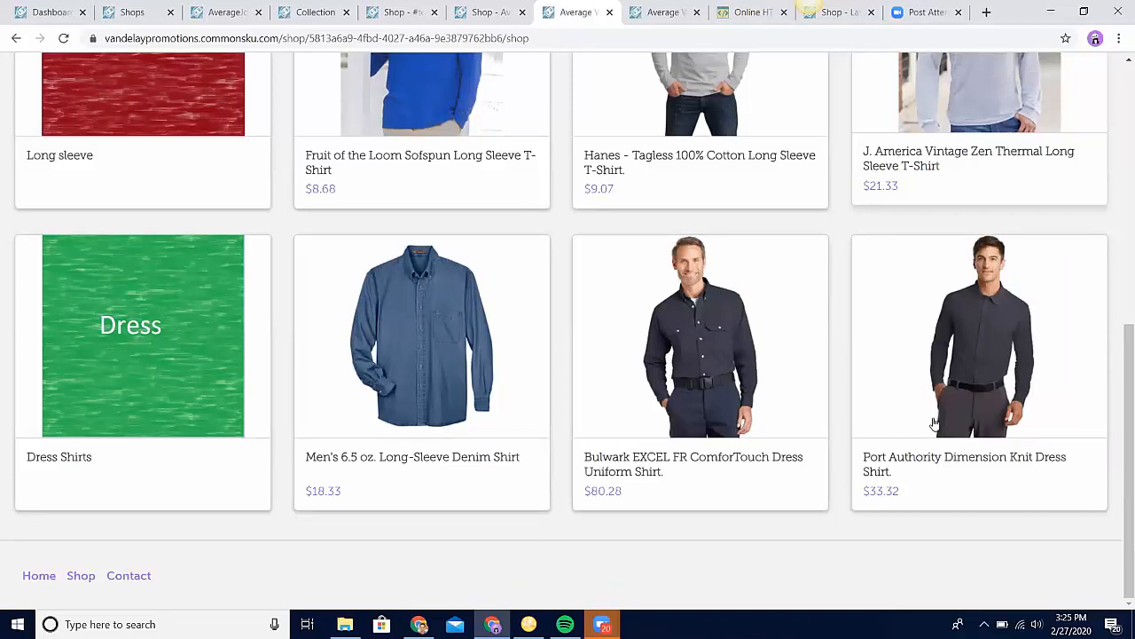
scroll(934, 424, "up", 6)
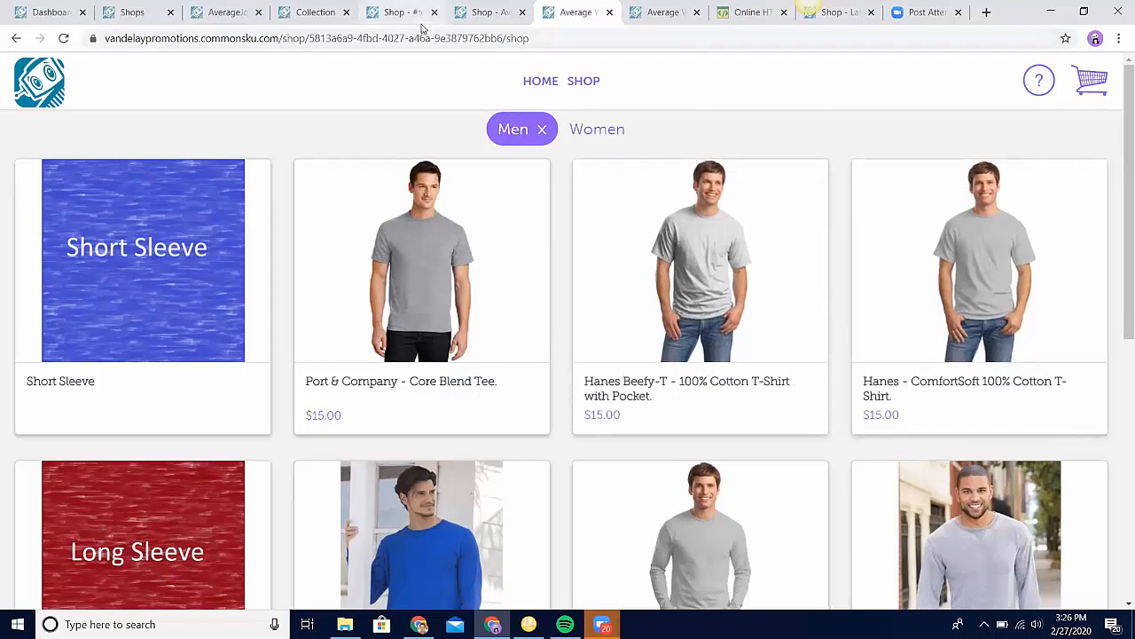
Step: Return to the Average Wearables shop setup and review its general settings, checkout limit and checkout questions
left_click(486, 14)
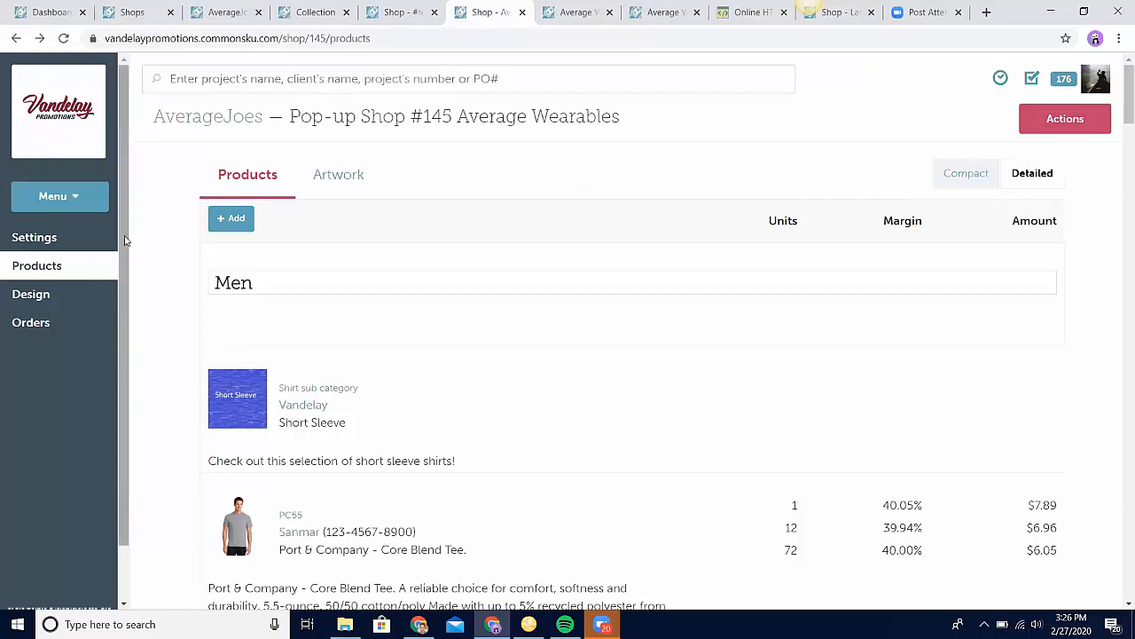
left_click(74, 248)
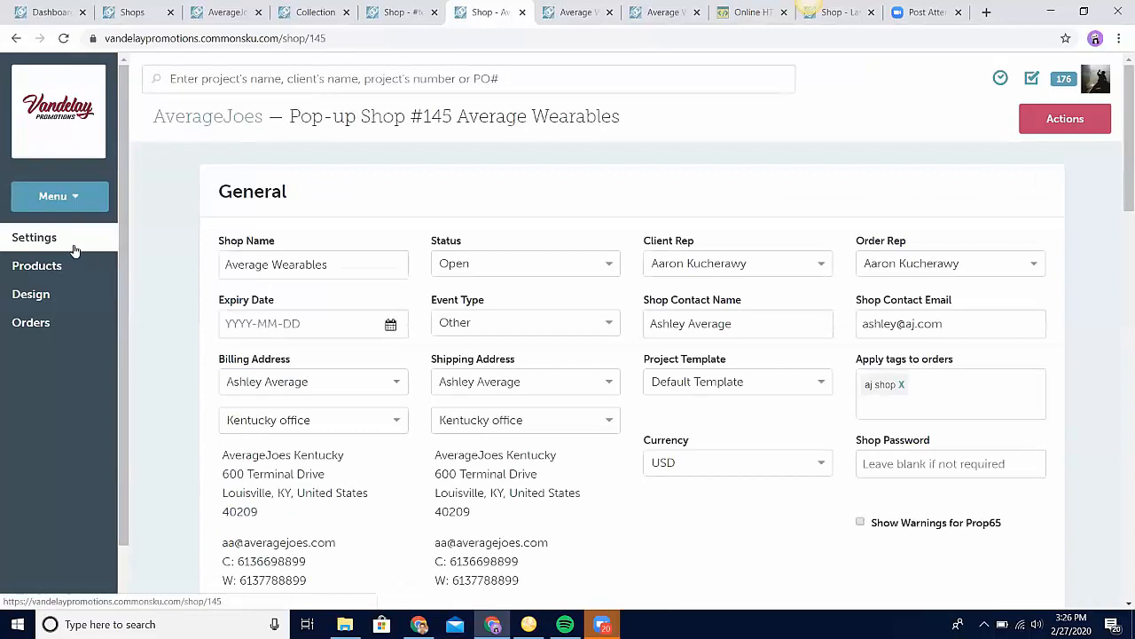
scroll(176, 426, "down", 1)
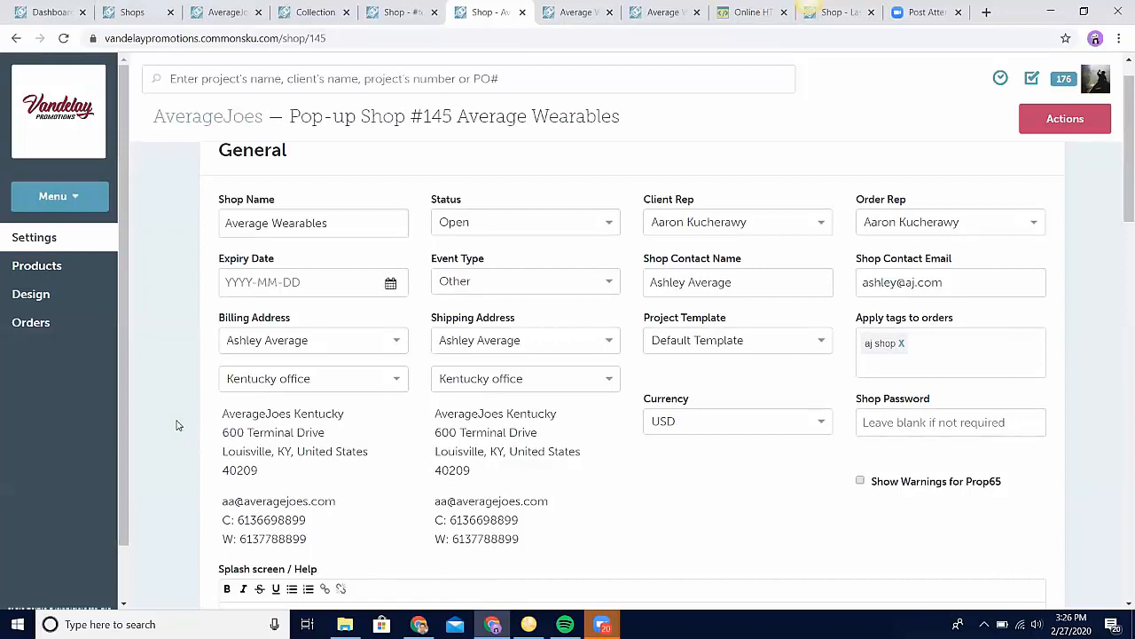
scroll(177, 426, "down", 2)
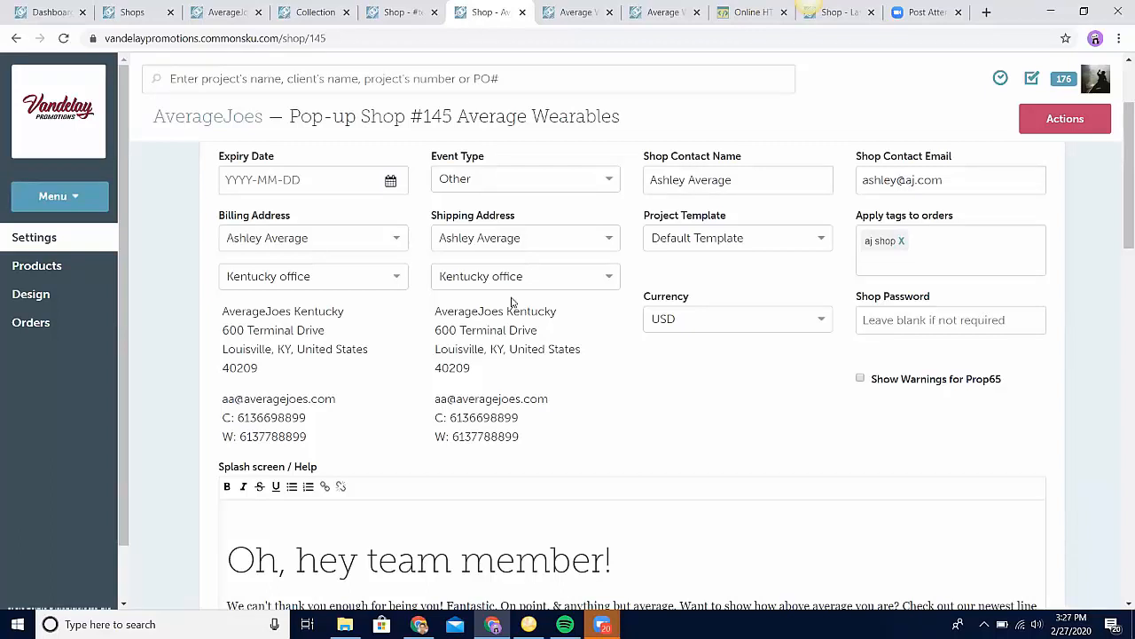
scroll(511, 302, "down", 15)
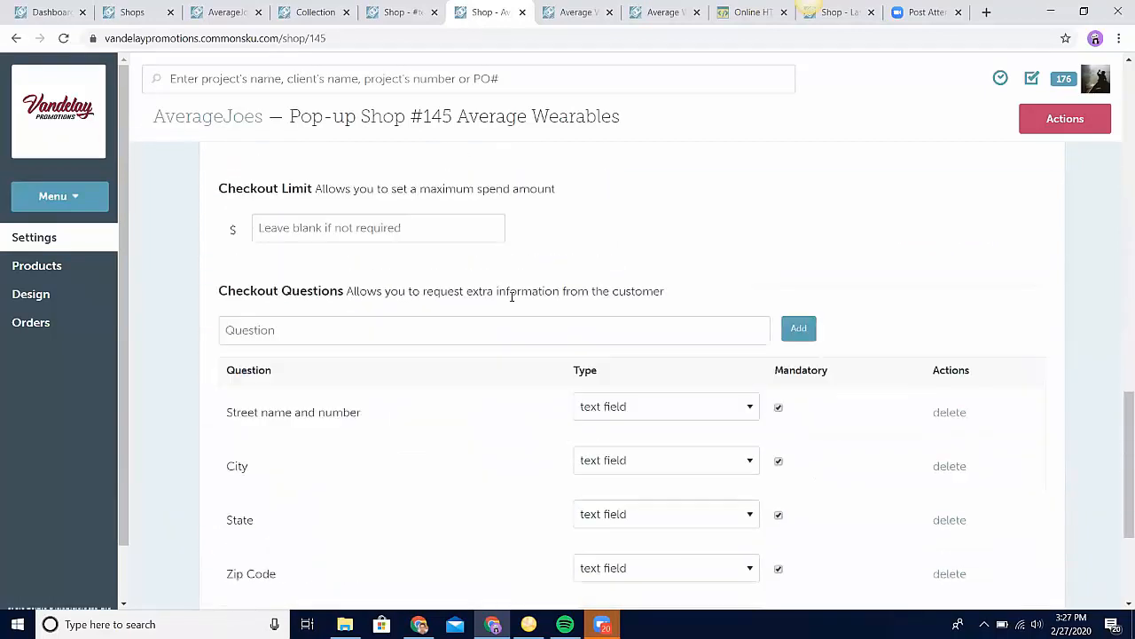
scroll(511, 296, "up", 3)
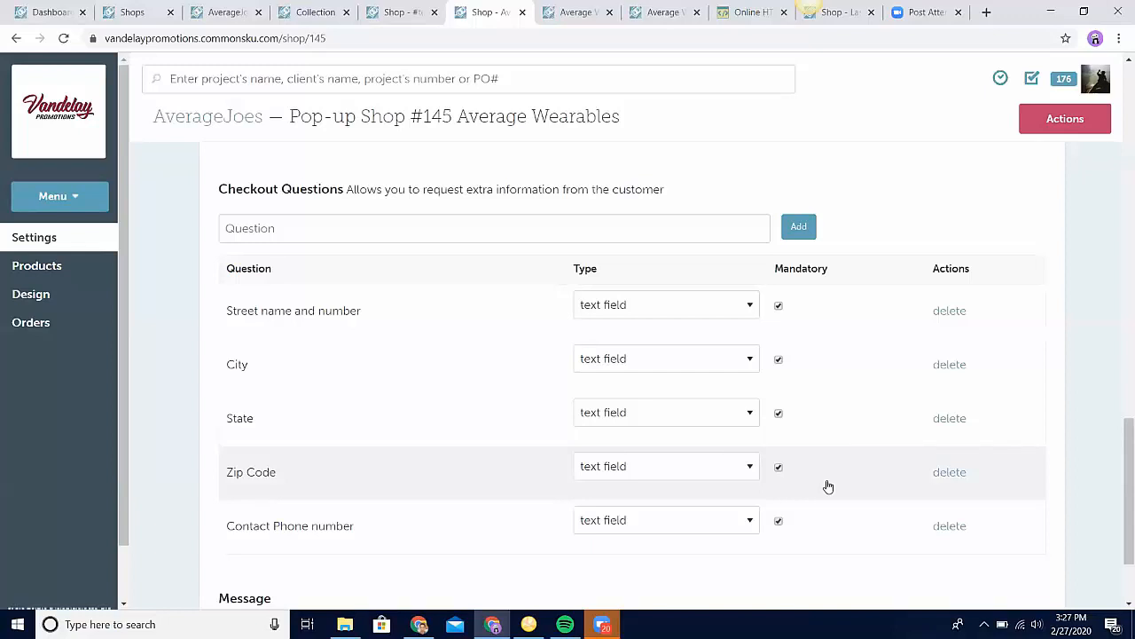
Step: Open a fresh preview of the shop, close the old preview tab and enter the catalog from the splash screen
left_click(1054, 133)
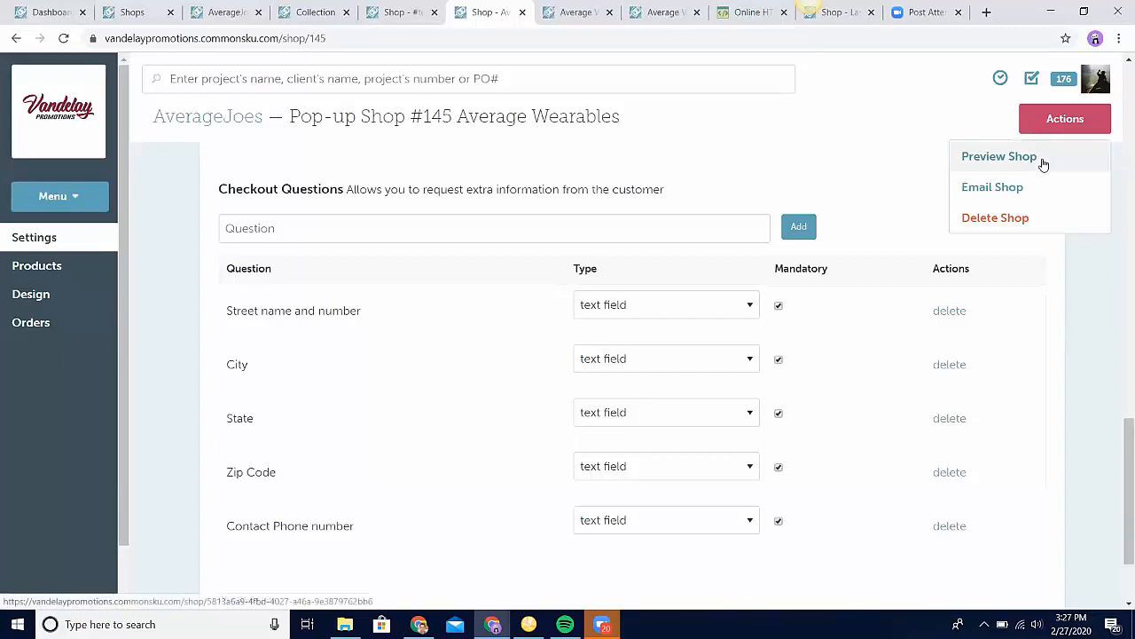
left_click(1043, 165)
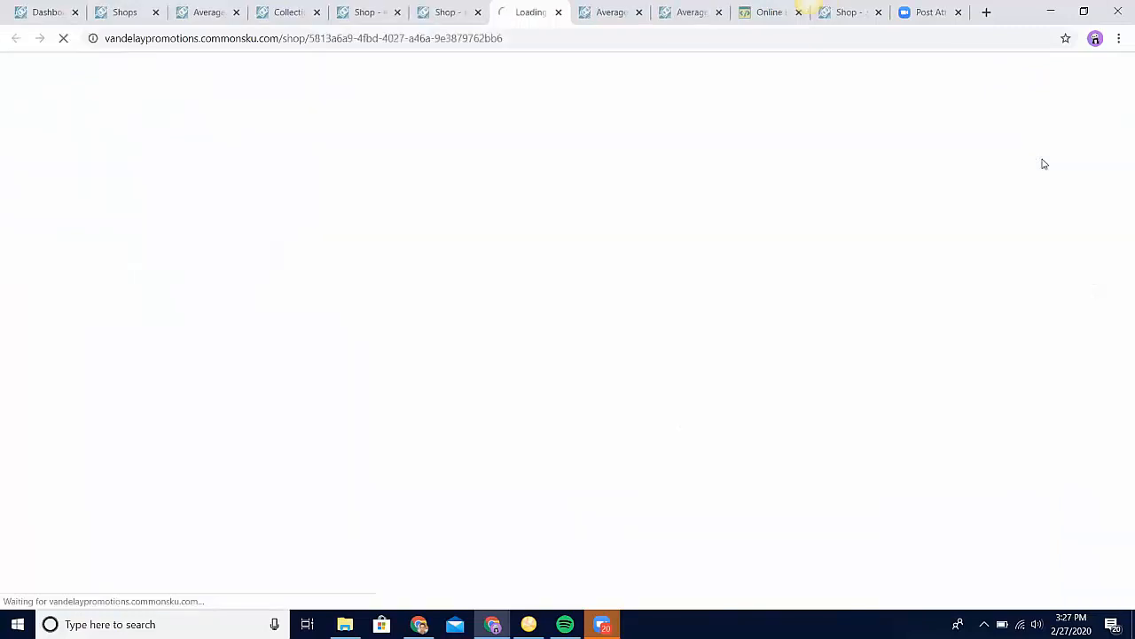
left_click(640, 11)
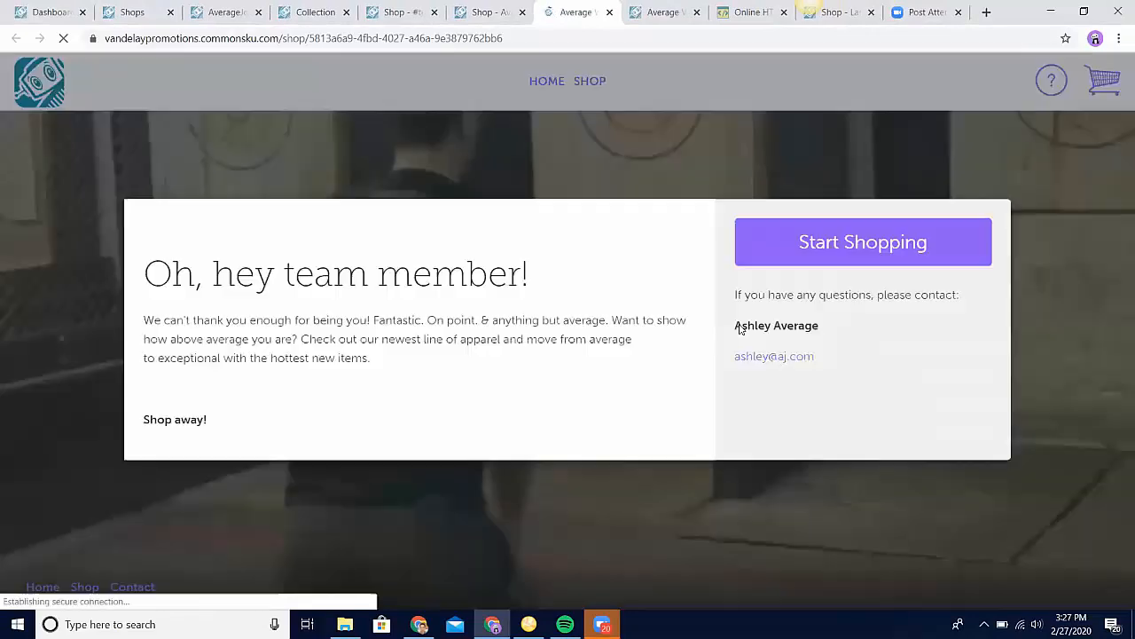
left_click(841, 248)
left_click(674, 372)
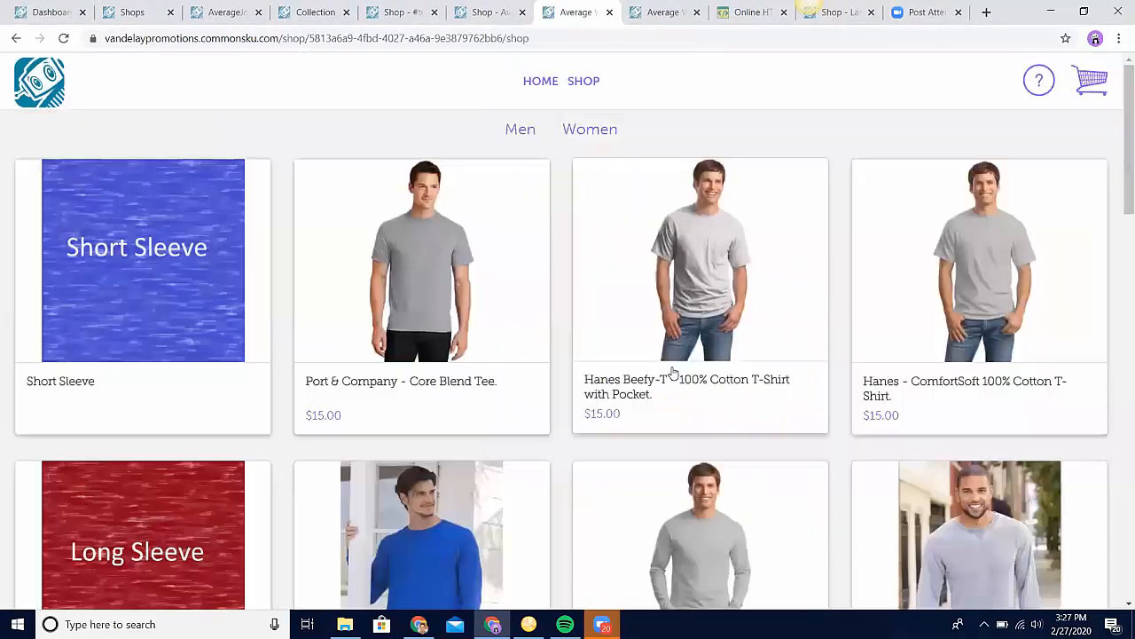
Step: Add the Hanes Beefy-T with Pocket to the cart, order 2 in white size M and proceed to checkout
left_click(675, 372)
left_click(852, 559)
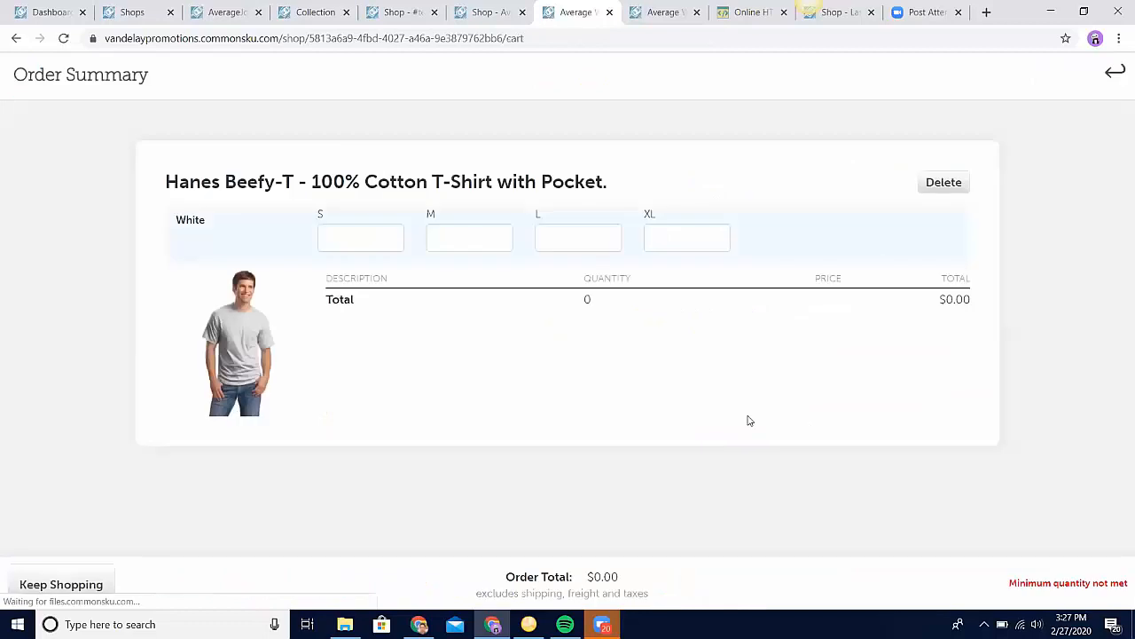
left_click(487, 236)
type("2")
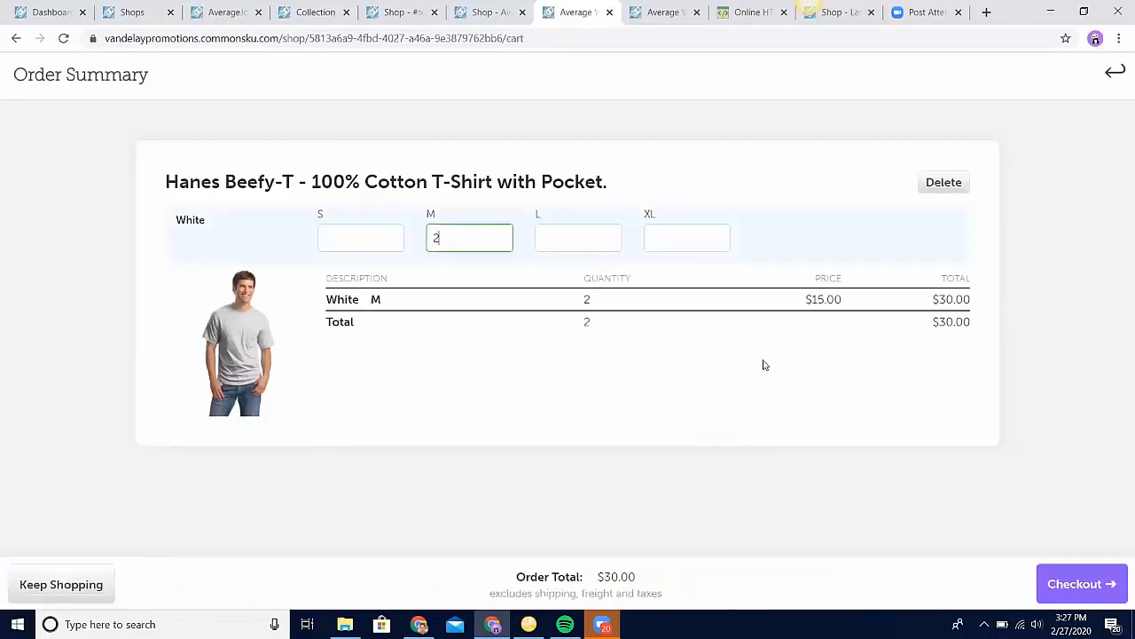
left_click(1075, 581)
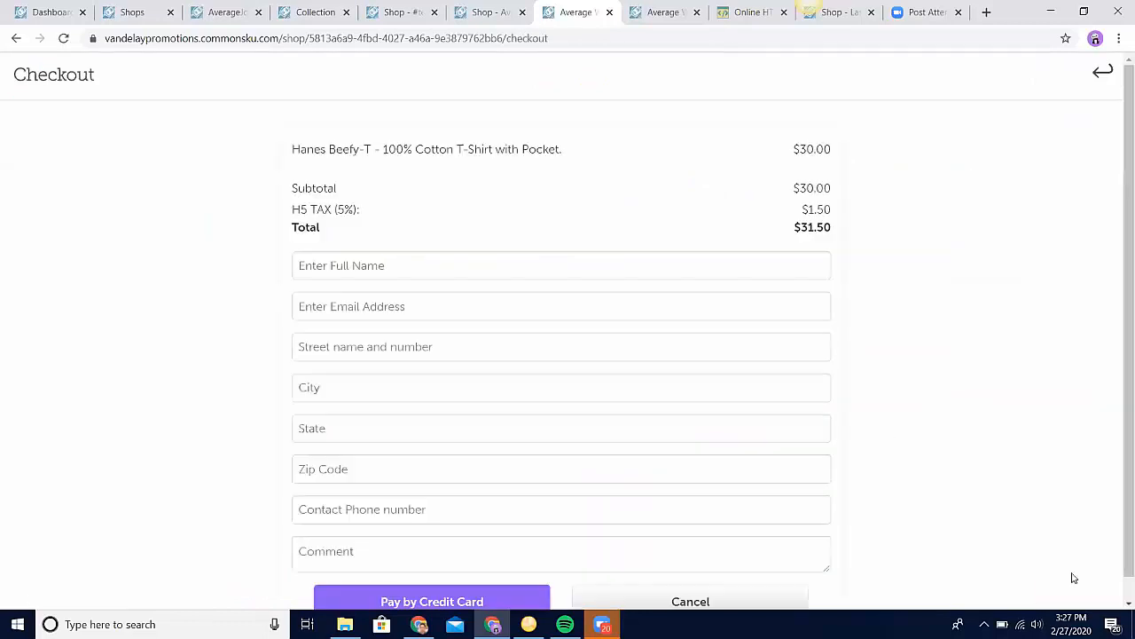
Step: Fill in the checkout form with the customer's full name, email, street address, city, state, zip code and contact phone number
left_click(543, 266)
type("Aaron")
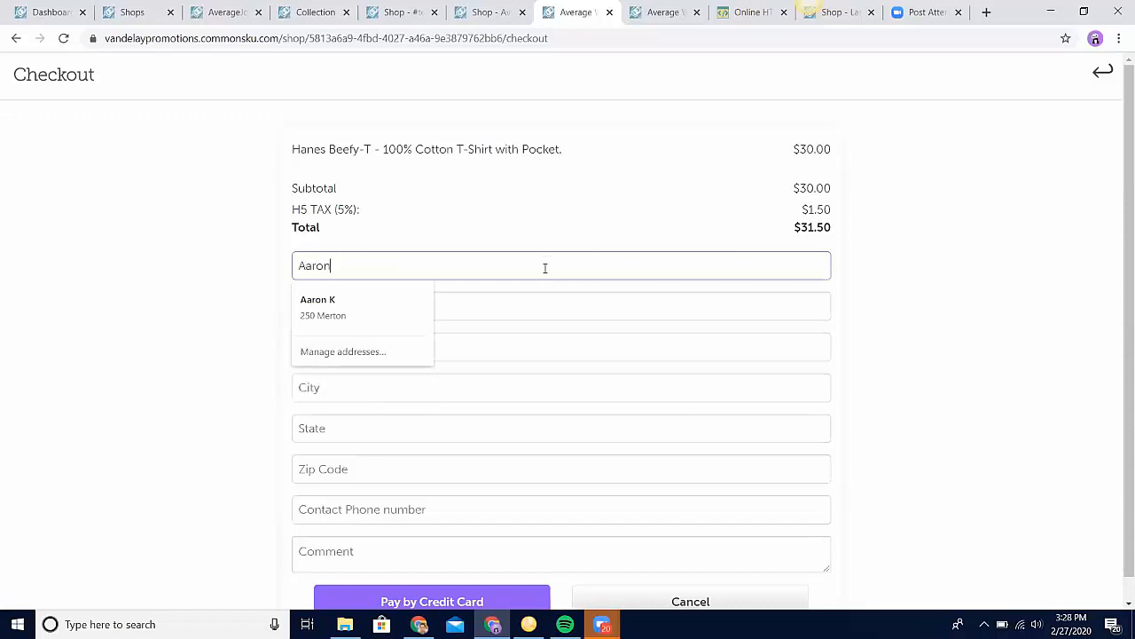
key("Tab")
key("Down")
key("Return")
key("Tab")
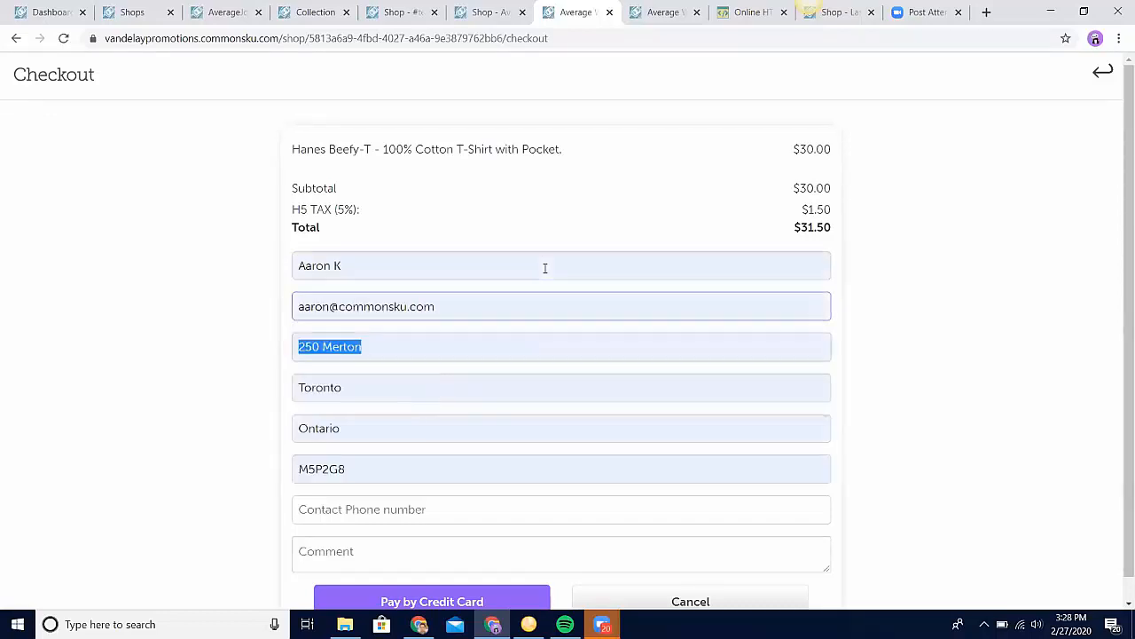
scroll(420, 416, "down", 1)
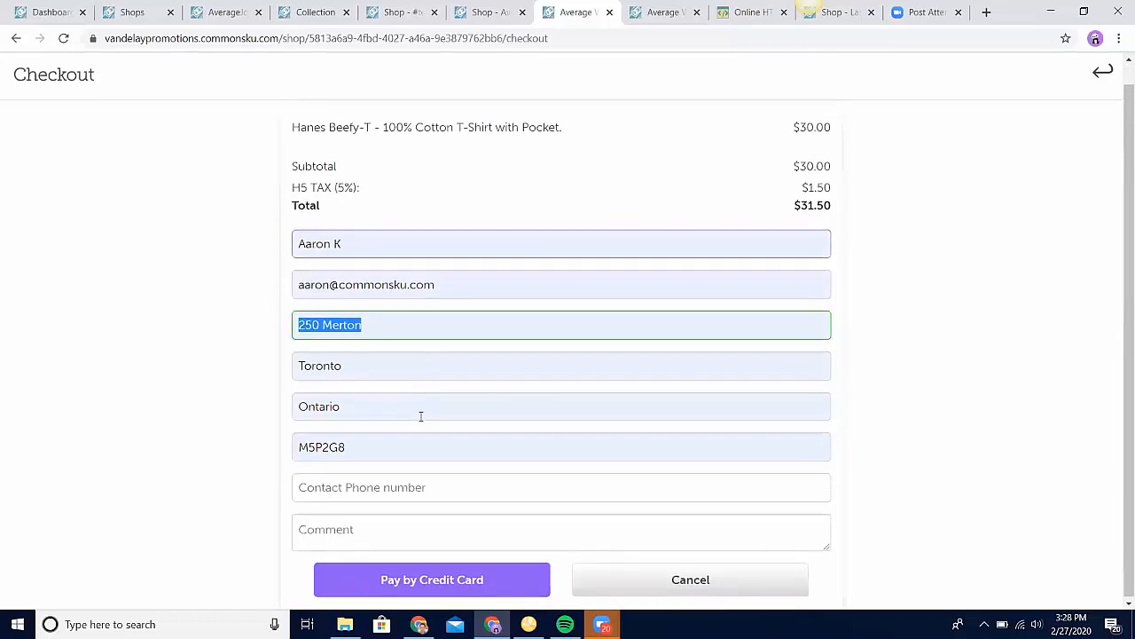
left_click(401, 493)
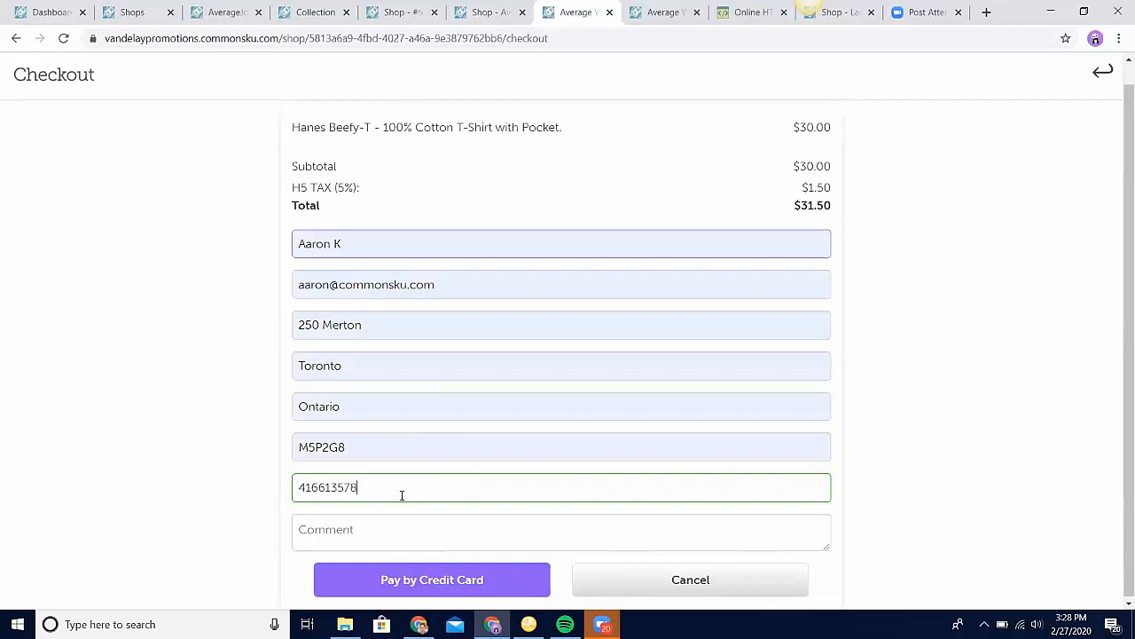
key("Tab")
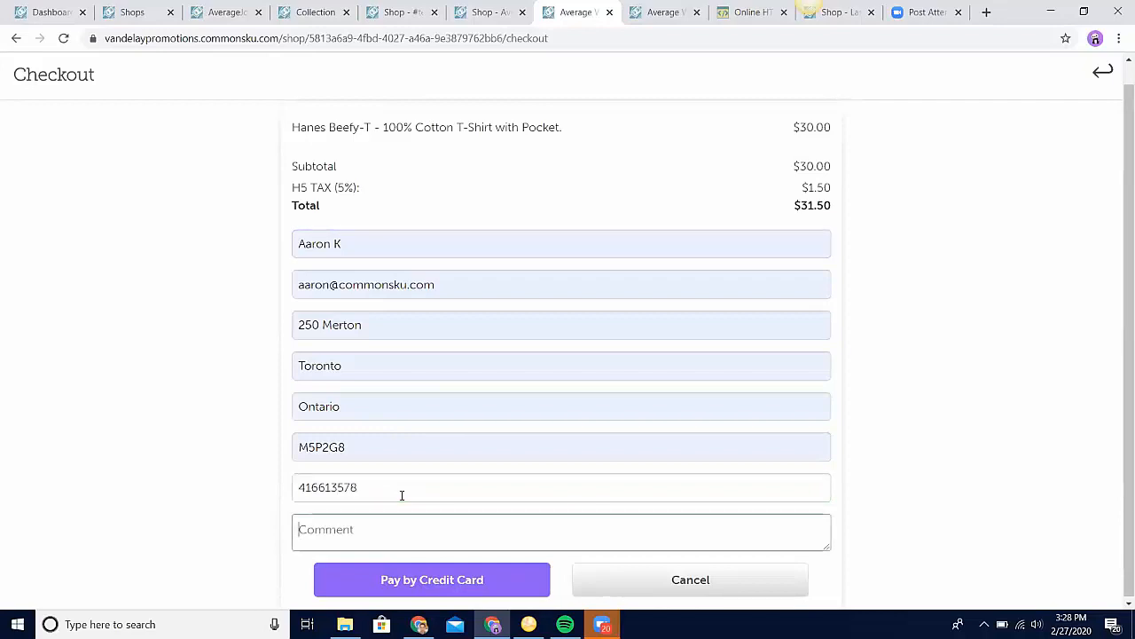
Step: Choose to pay by credit card and enter the payer's email and the card number
left_click(439, 587)
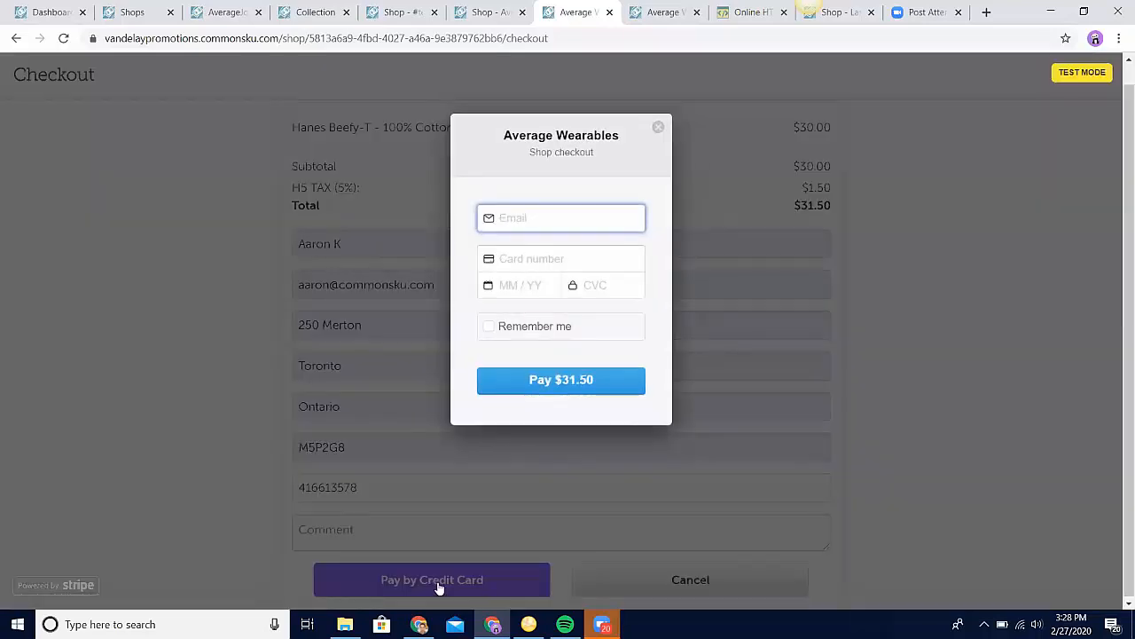
type("aaron")
key("Down")
key("Tab")
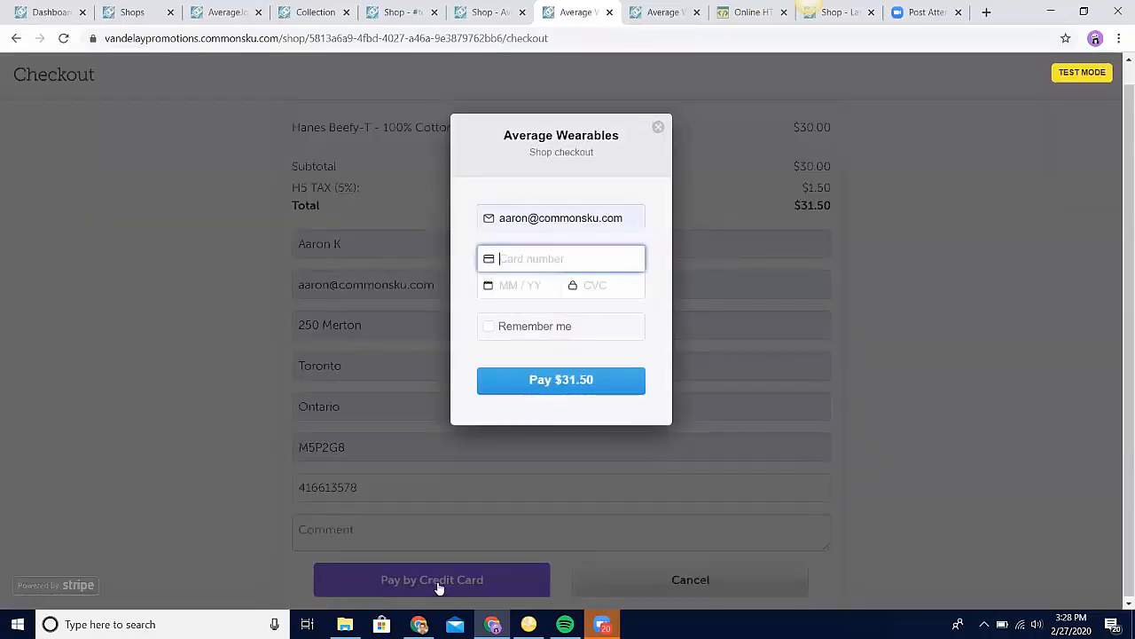
type("4")
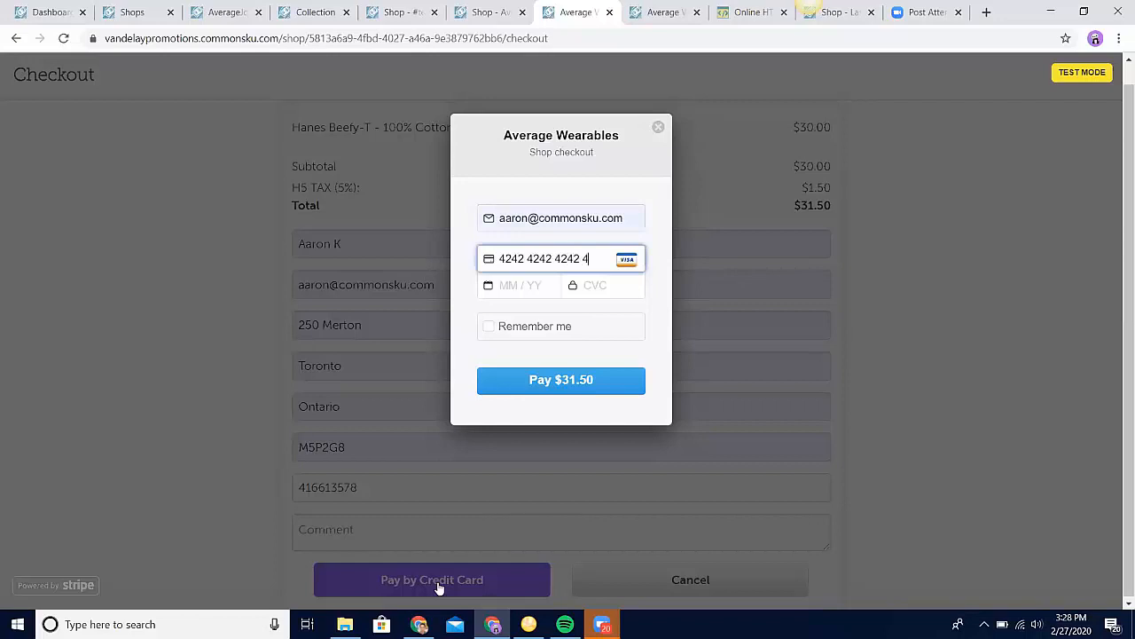
type("24242424242424204")
Step: Enter the card's expiry date and CVC code, and submit the payment
key("BackSpace")
key("BackSpace")
type("4 / 20")
key("shift+Tab")
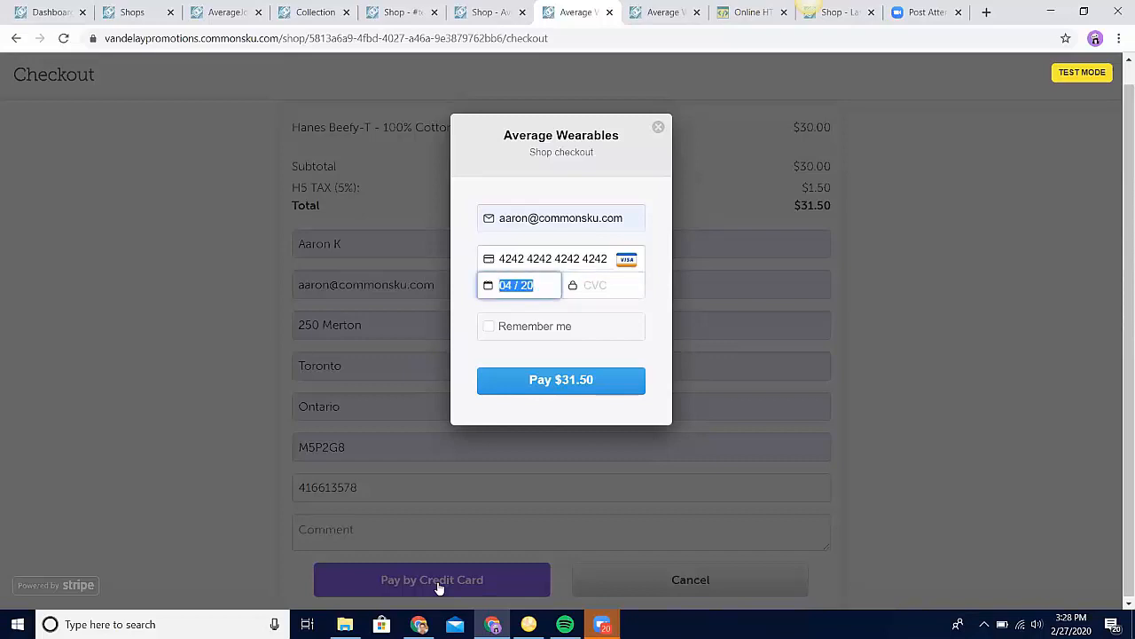
key("Tab")
type("424")
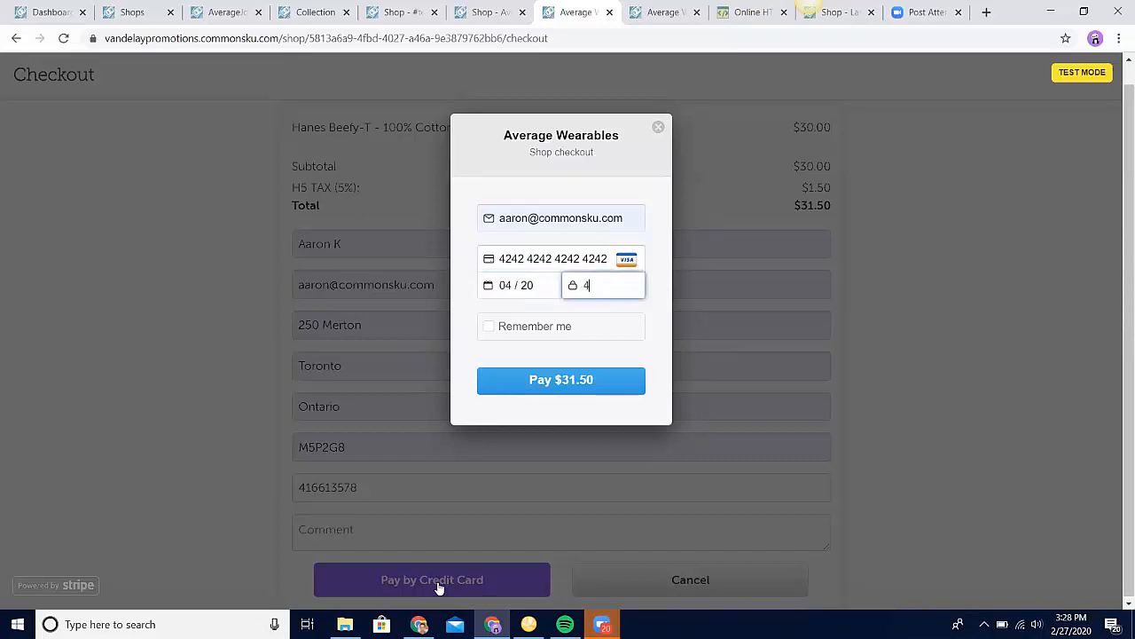
left_click(605, 369)
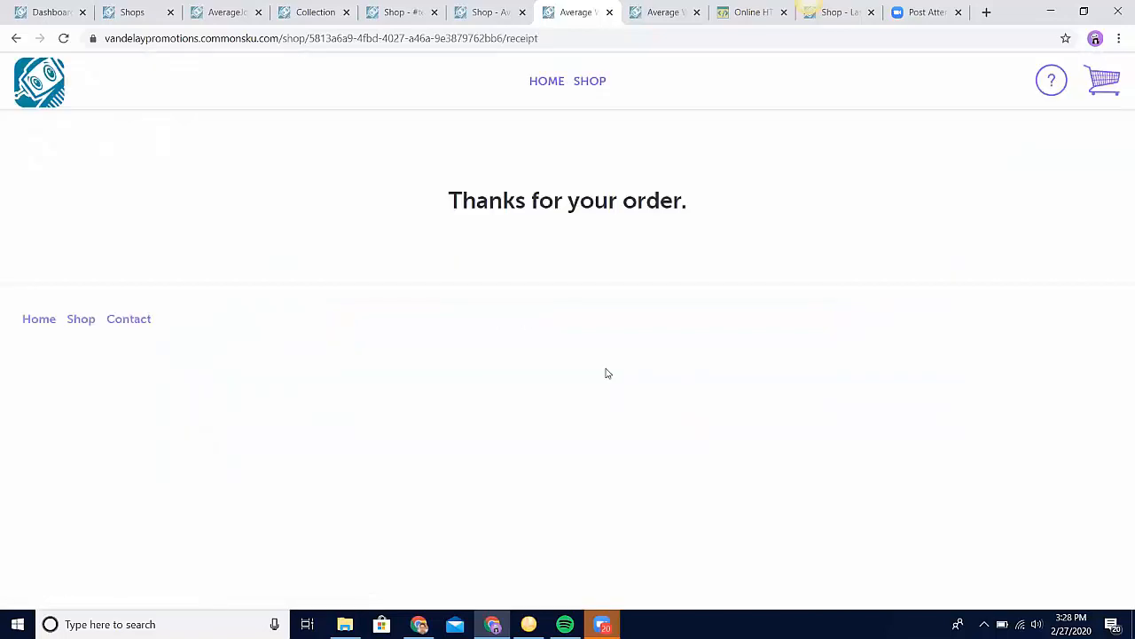
Step: Go to the Average Wearables shop's orders, select all checkouts, view their details across all columns and close them
left_click(511, 24)
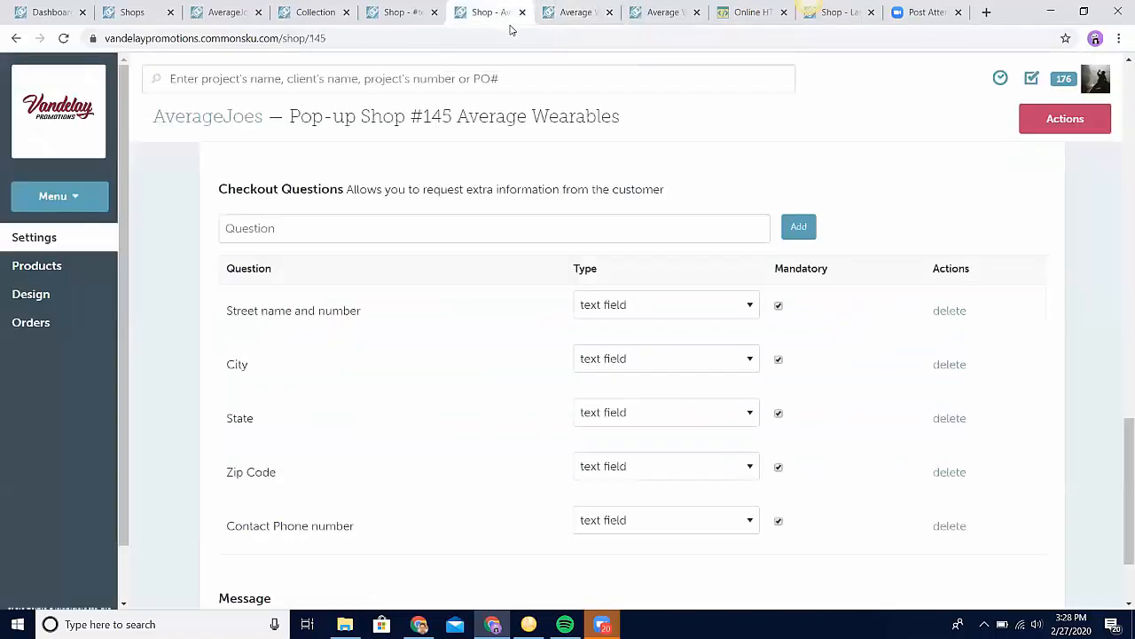
left_click(99, 327)
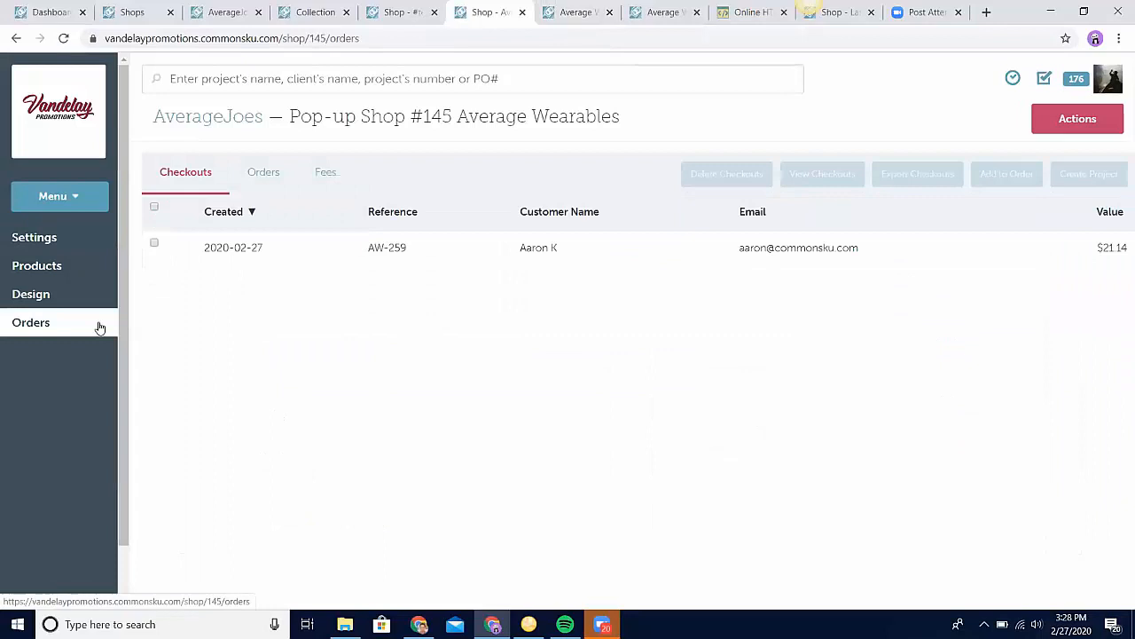
left_click(155, 209)
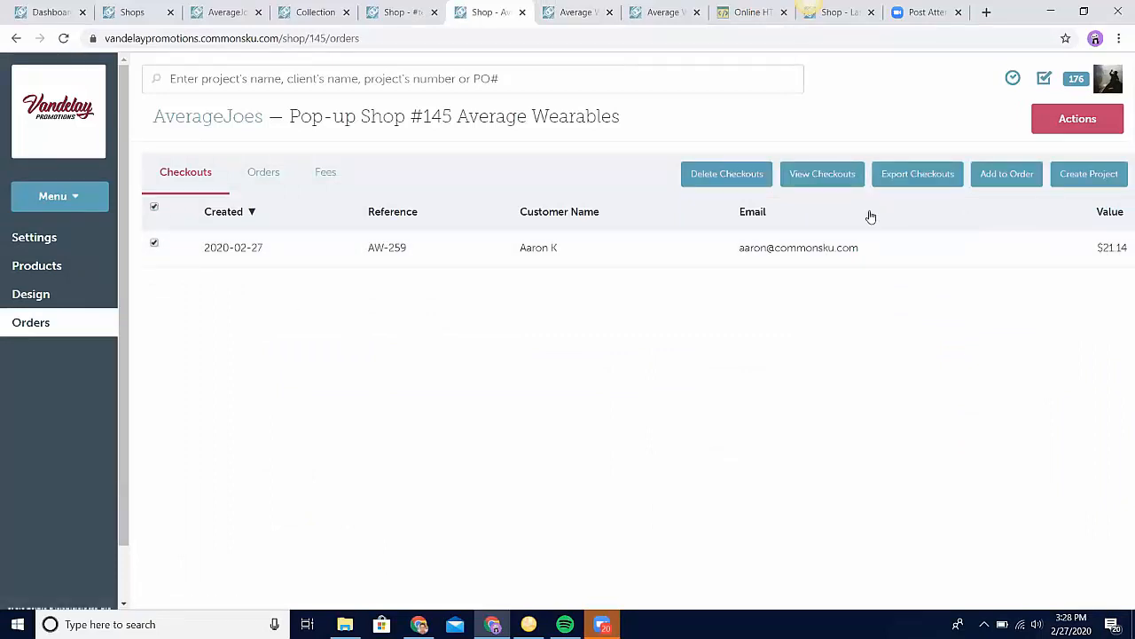
left_click(823, 178)
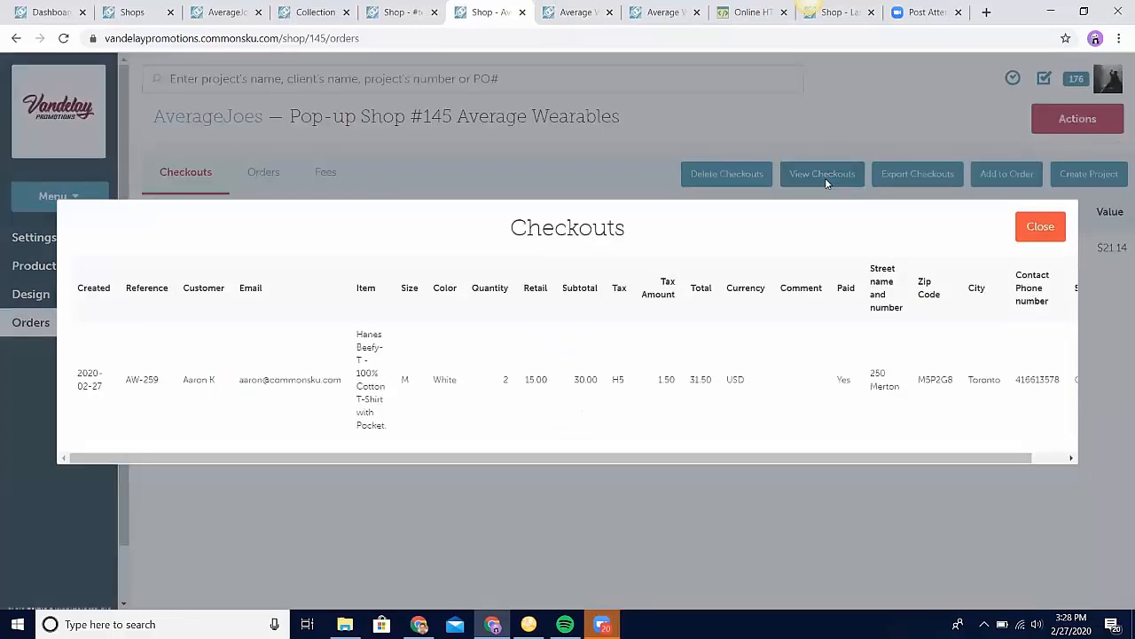
left_click_drag(838, 459, 994, 441)
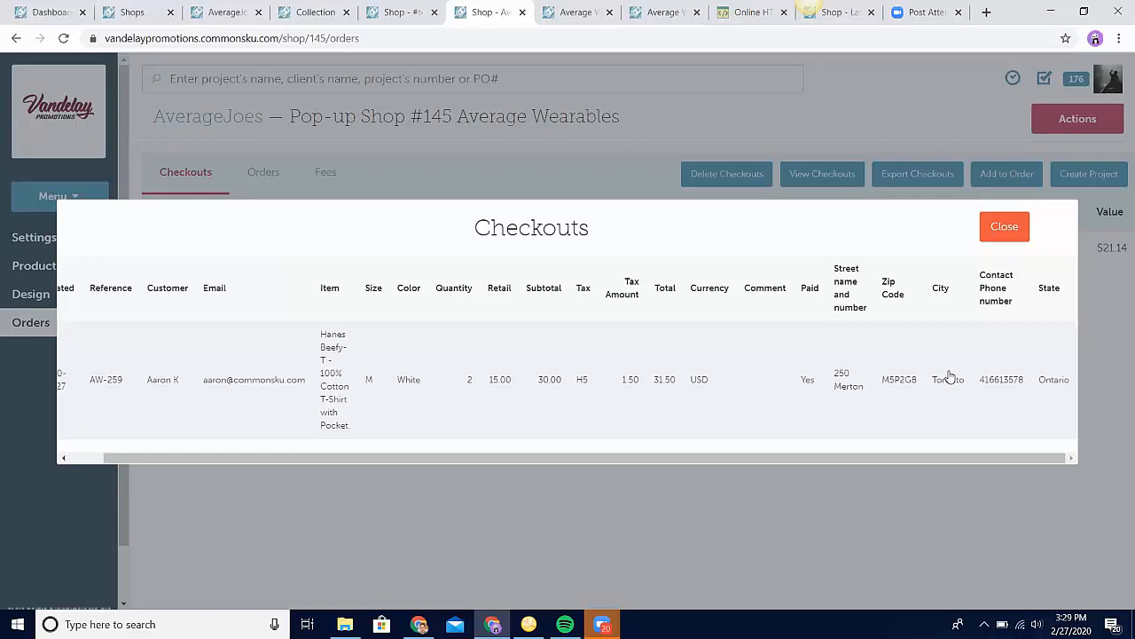
left_click(1000, 232)
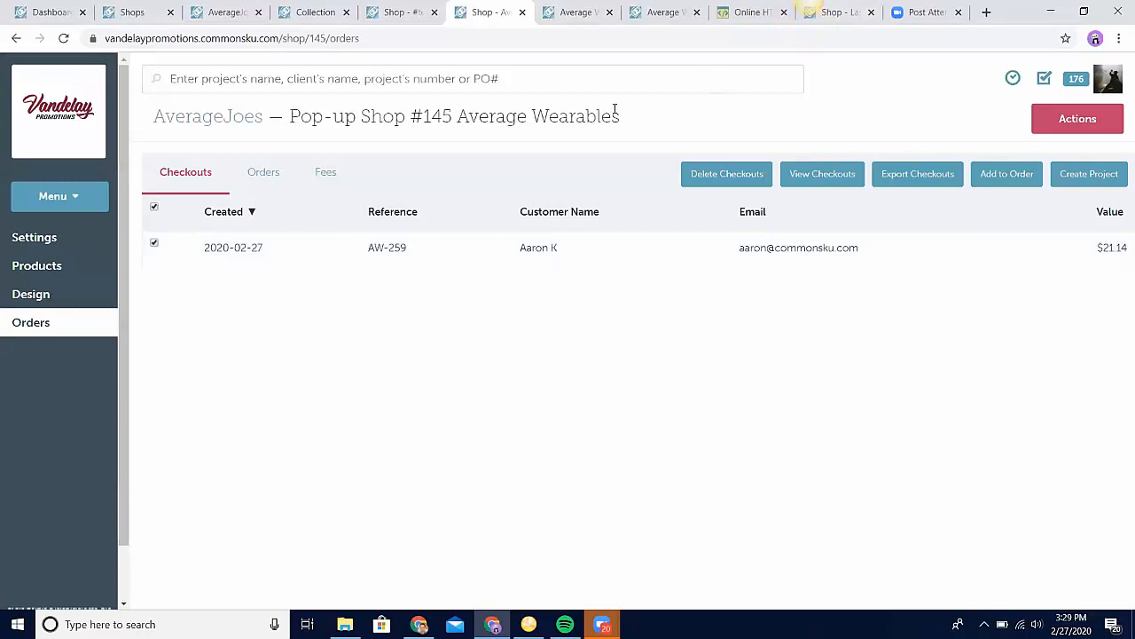
Step: Switch to the Last Years' Favorites company shop and examine its general settings, including the currency options and credit card checkout
left_click(838, 11)
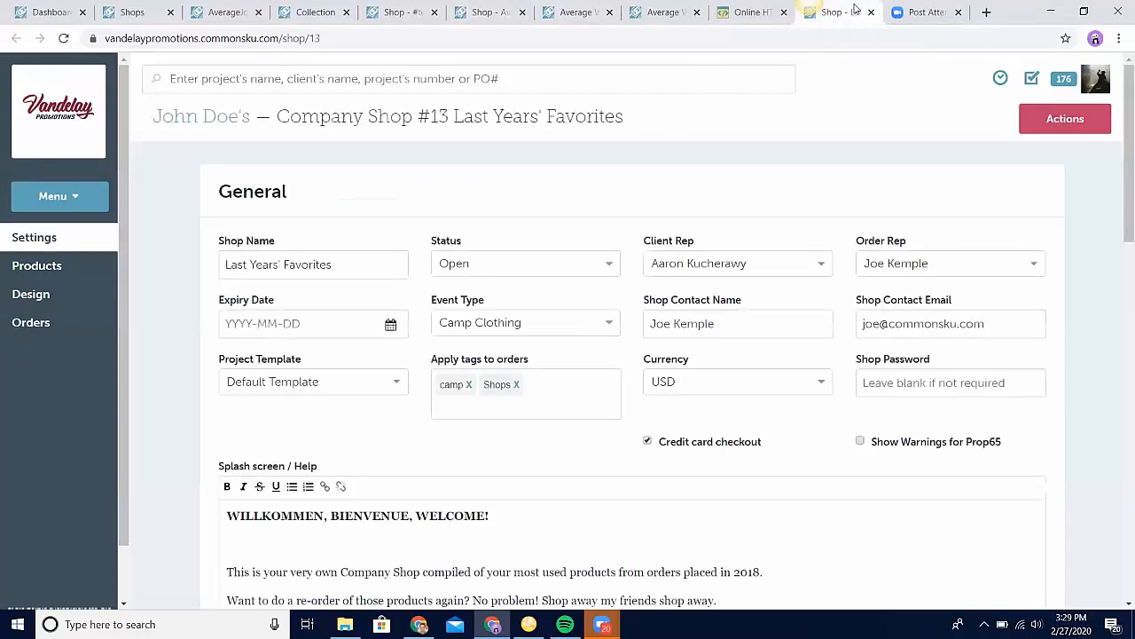
left_click(672, 379)
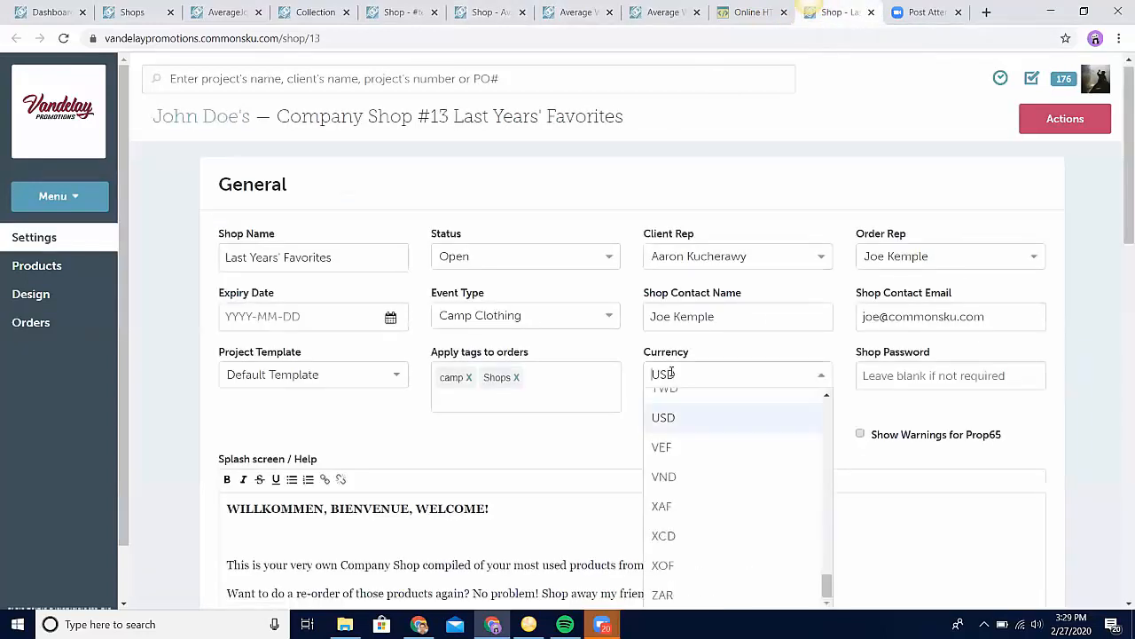
left_click(1021, 170)
scroll(1021, 174, "down", 1)
scroll(1021, 175, "down", 2)
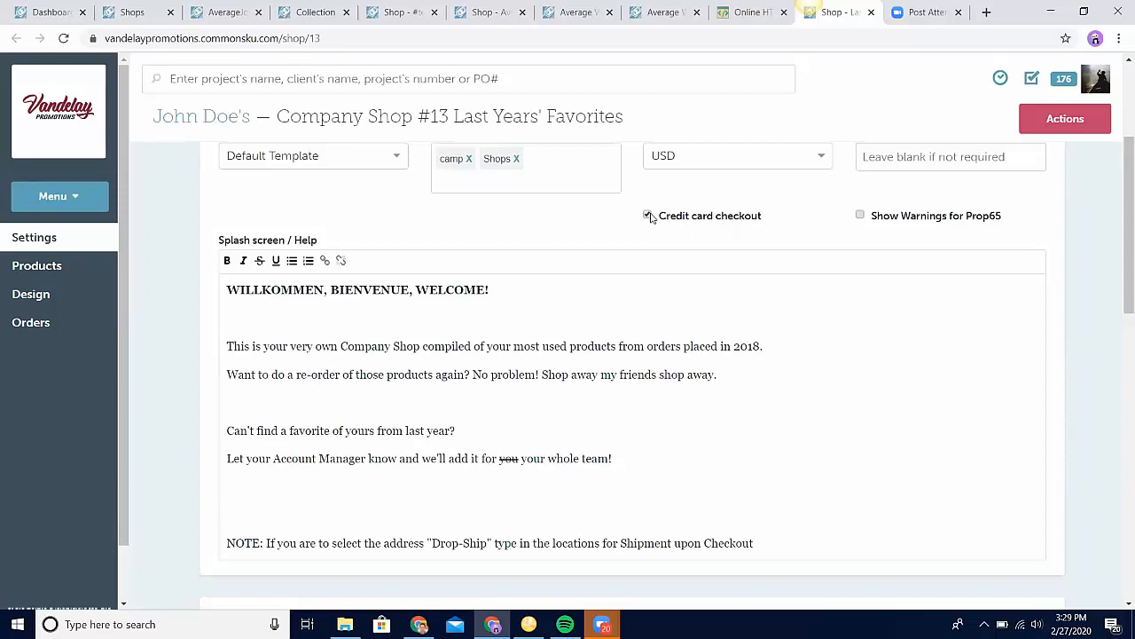
scroll(591, 236, "up", 3)
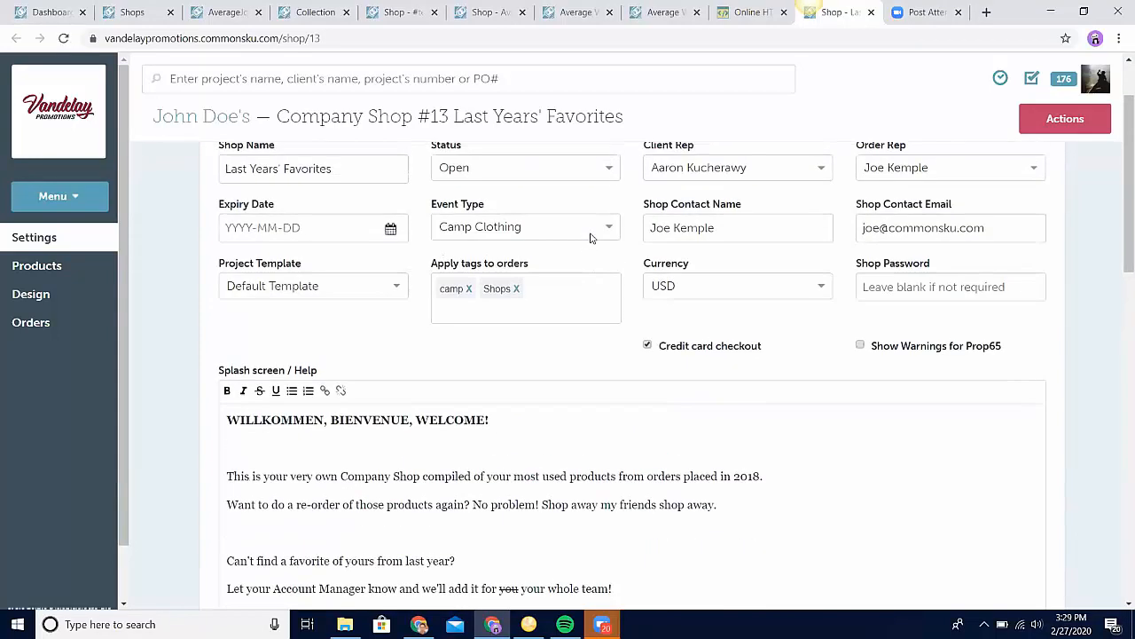
Step: View the shipping address list in the company shop's checkout settings and close it
scroll(591, 238, "down", 10)
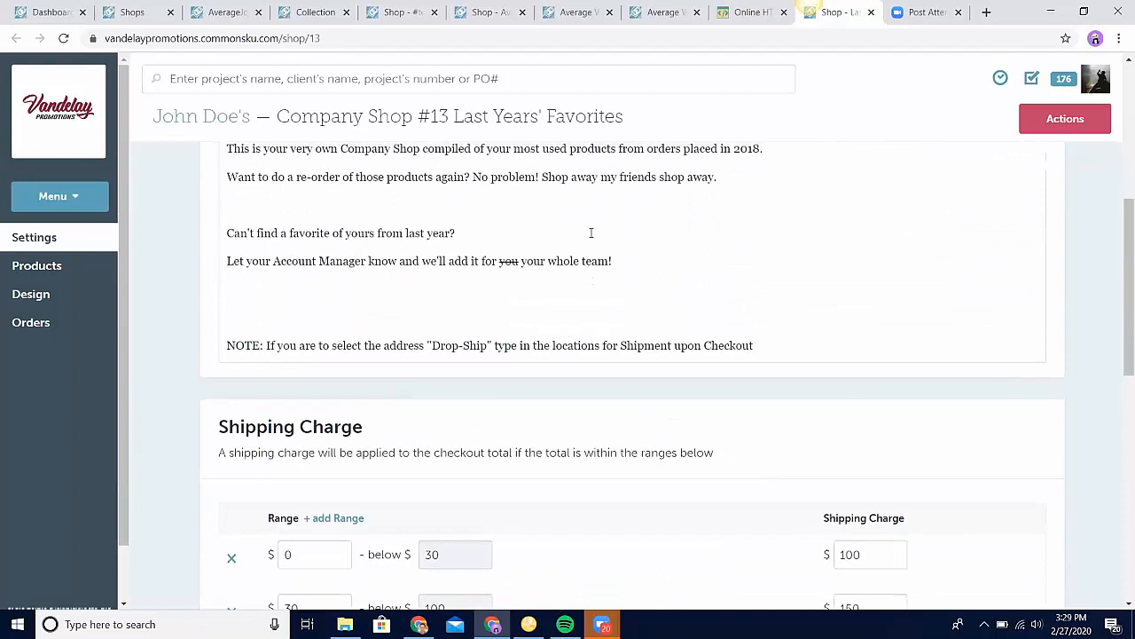
scroll(592, 240, "down", 3)
scroll(591, 238, "down", 2)
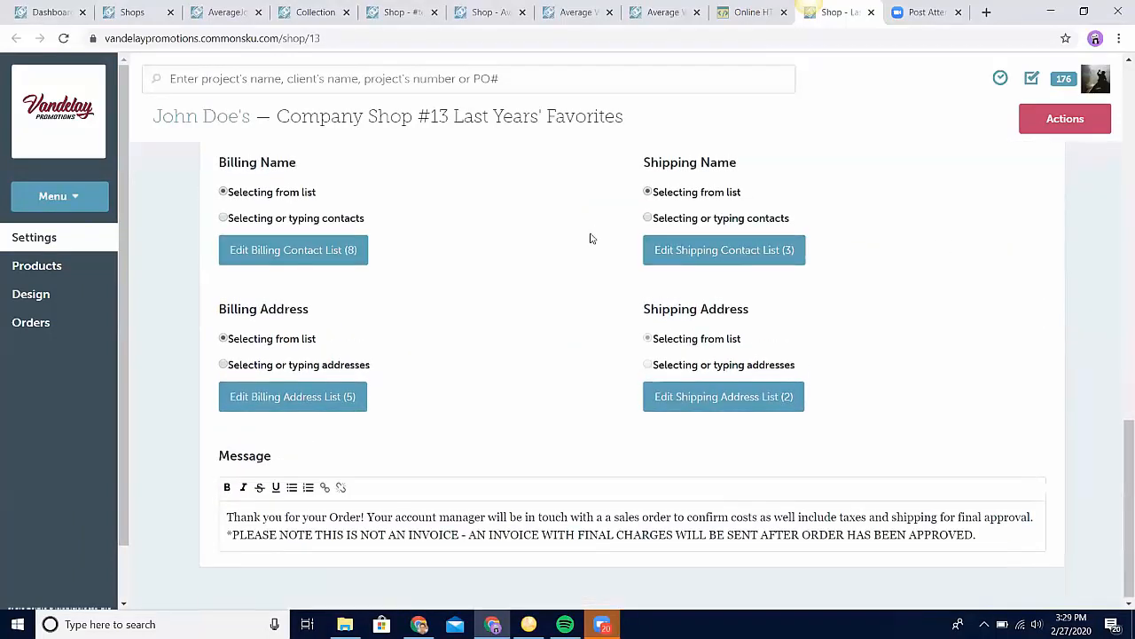
left_click(681, 399)
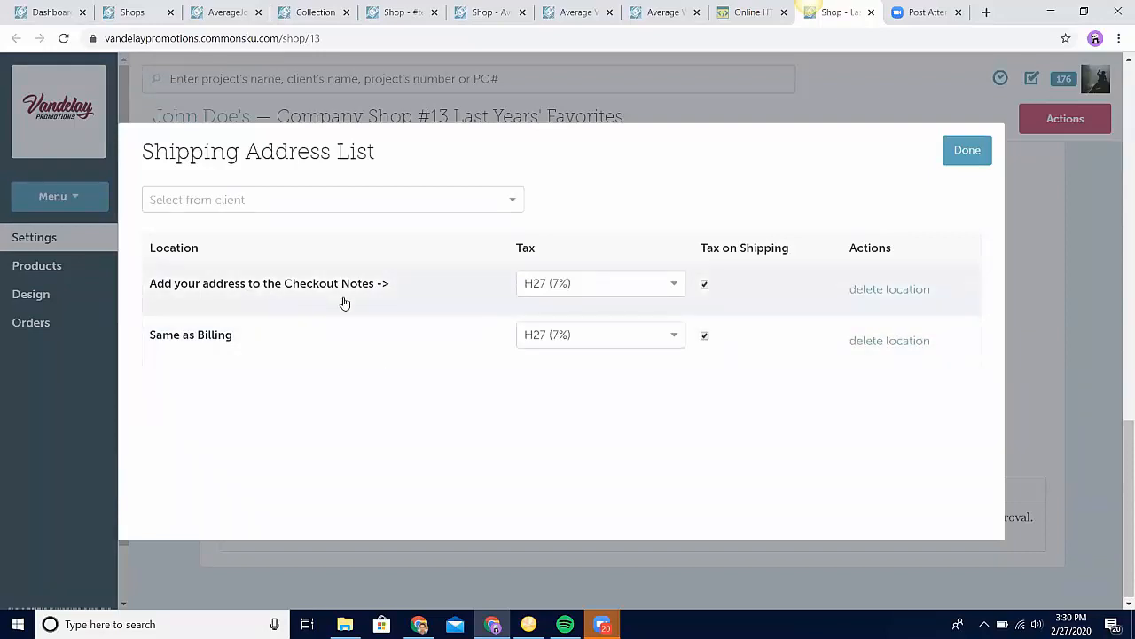
left_click(967, 146)
Step: Preview the Last Years' Favorites shop, start shopping and open the 6-Pack Holder/ Opener product
left_click(1073, 128)
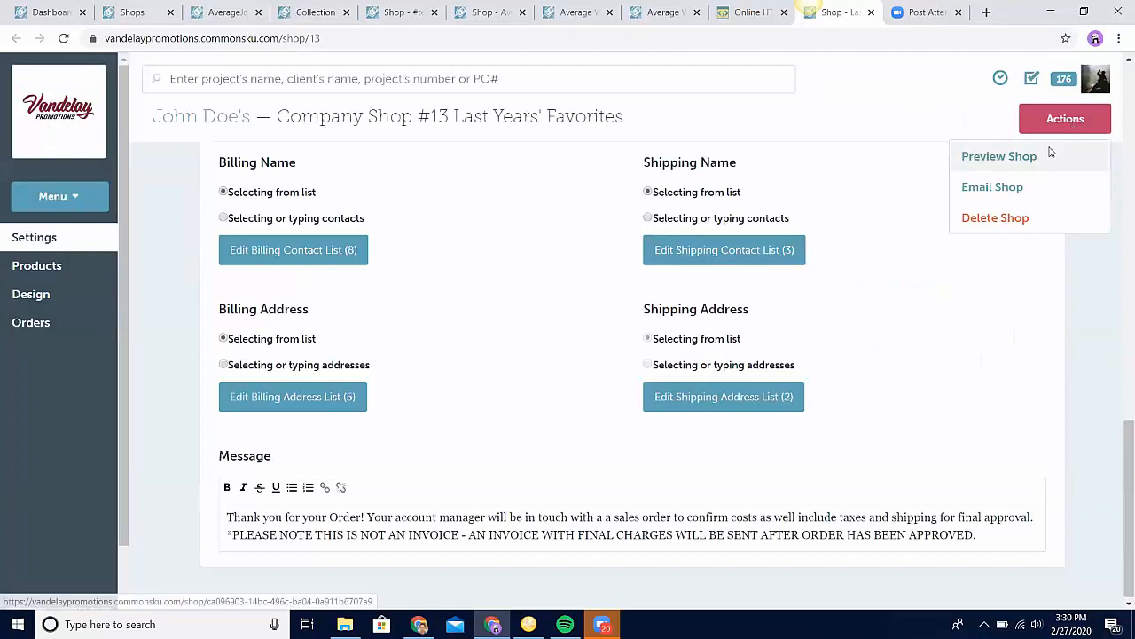
left_click(1000, 156)
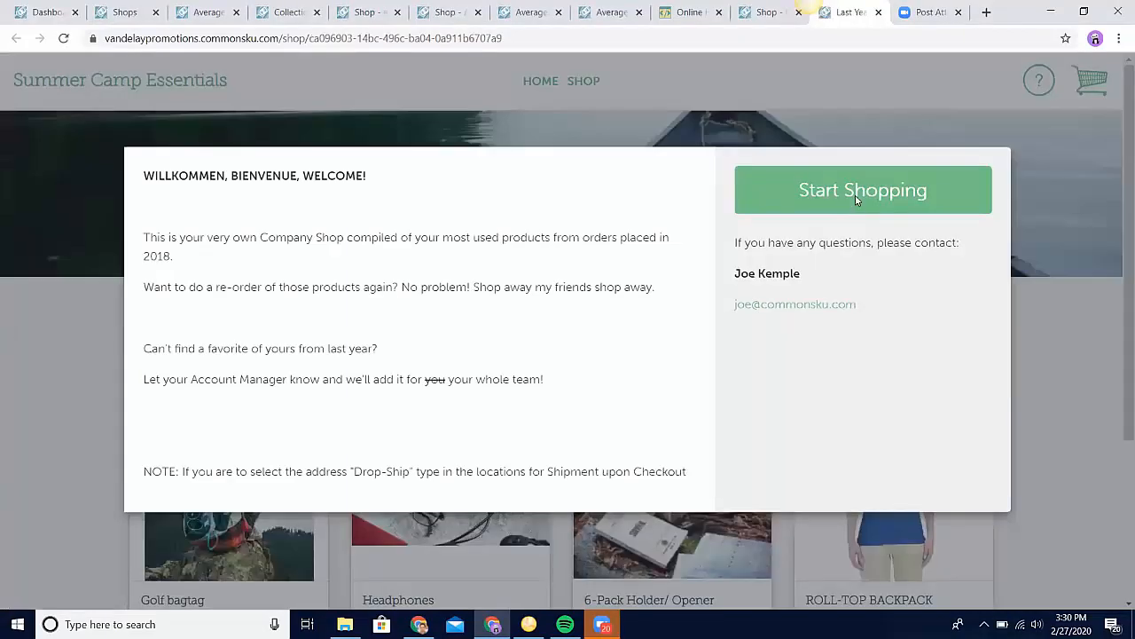
left_click(857, 200)
left_click(706, 435)
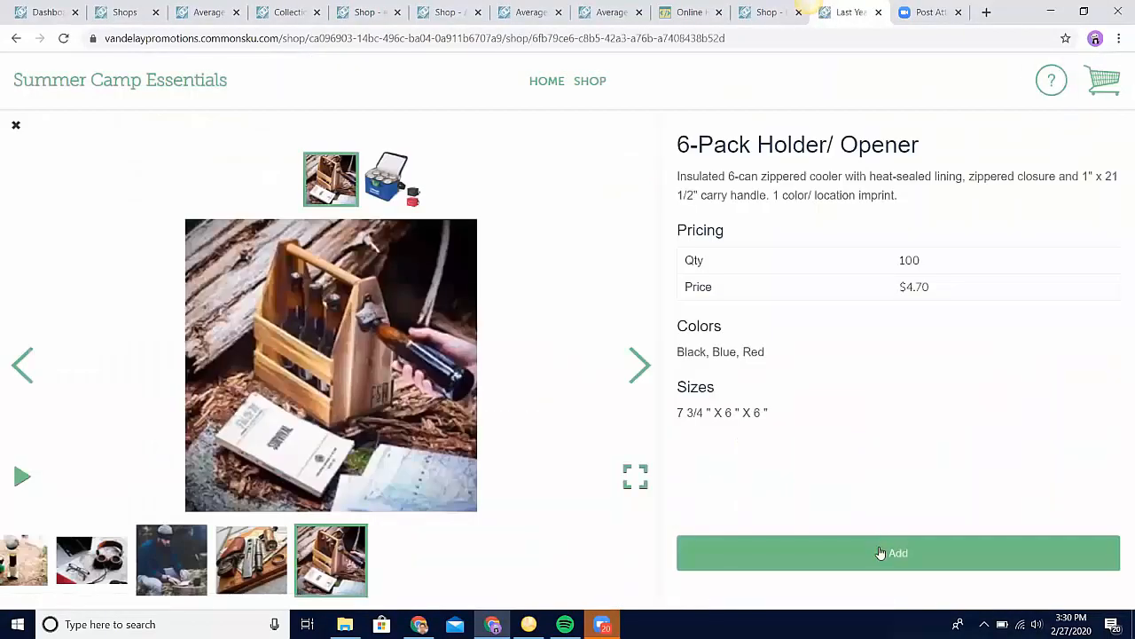
Step: Add the 6-Pack Holder/ Opener to the cart in Blue with a quantity of 120, and proceed to checkout
left_click(880, 553)
left_click(469, 225)
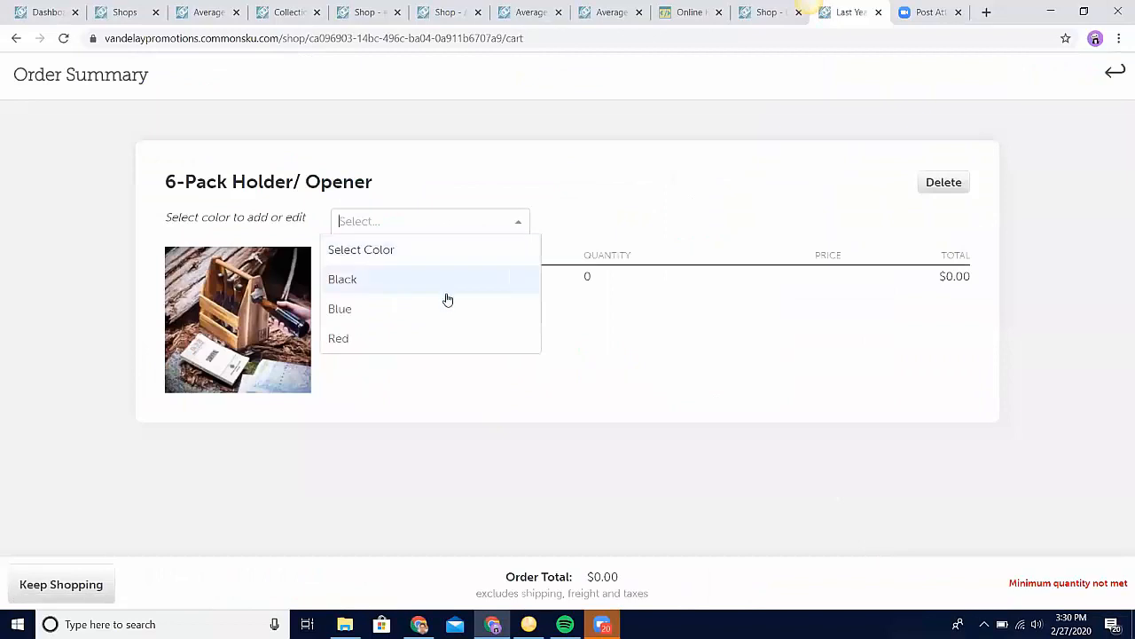
left_click(448, 299)
left_click(354, 277)
type("120")
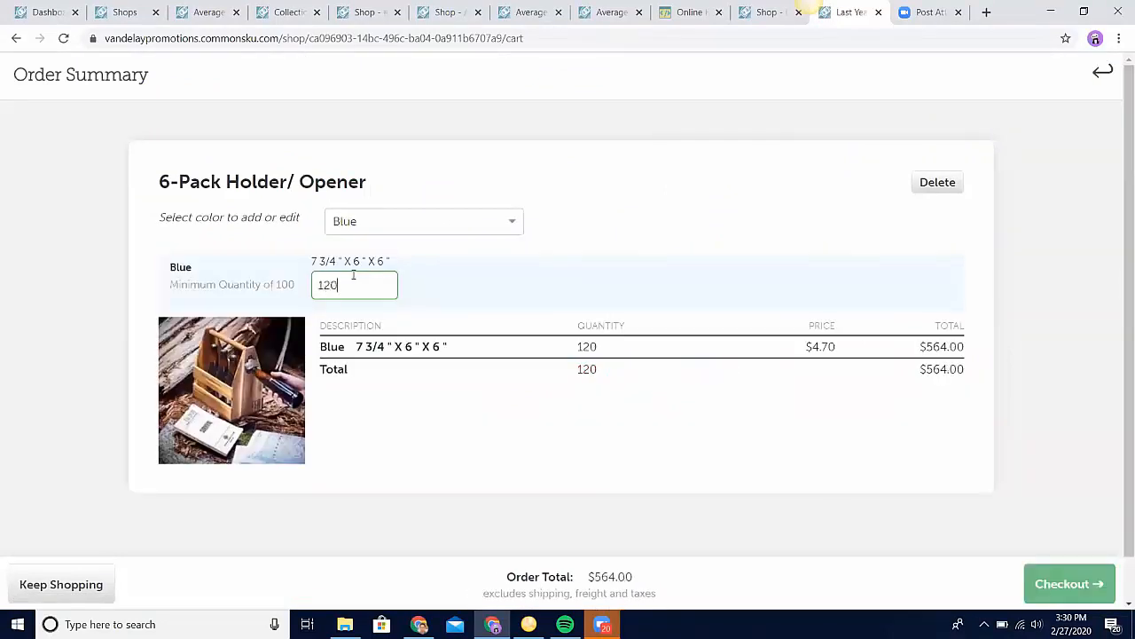
left_click(1044, 579)
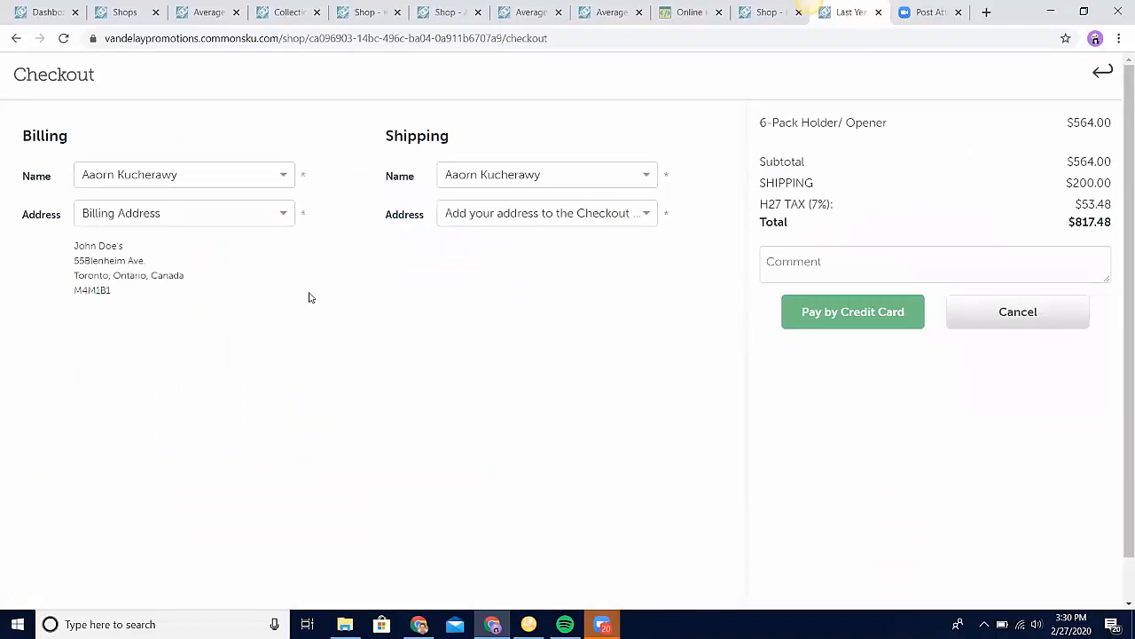
Step: Examine the selectable billing and shipping address options on the checkout page
left_click(178, 213)
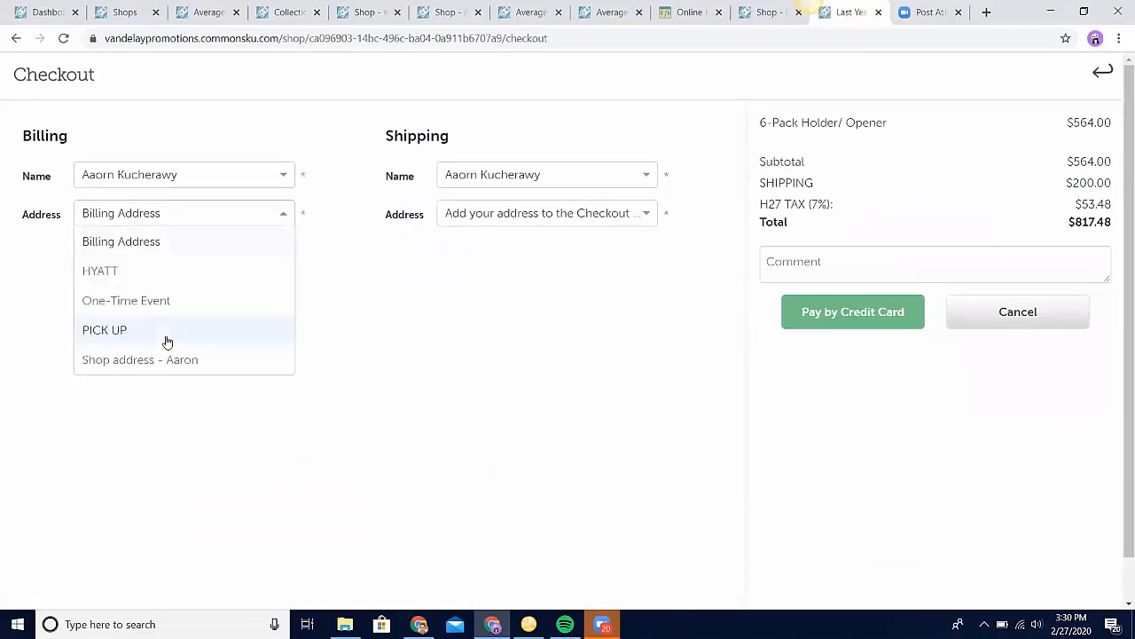
left_click(363, 247)
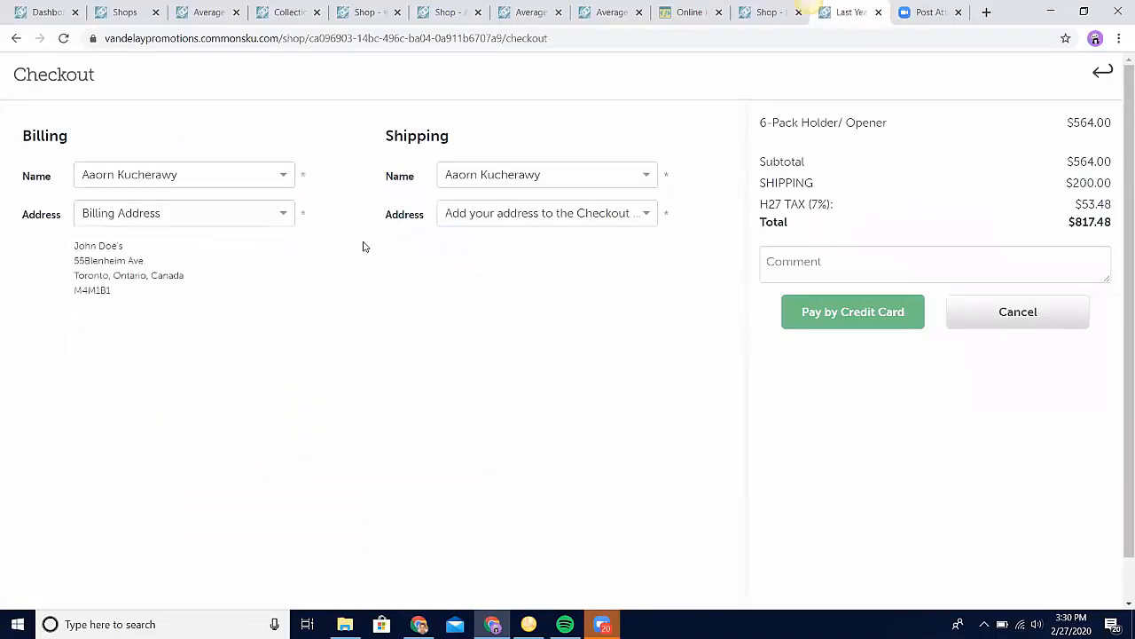
left_click(578, 214)
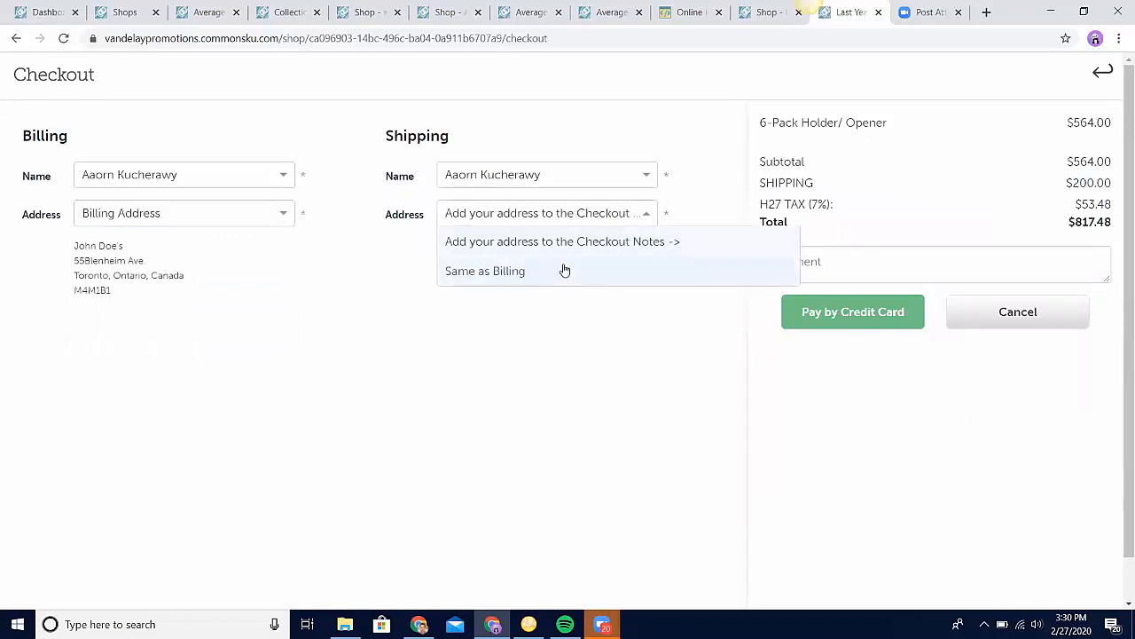
left_click(569, 381)
left_click(566, 219)
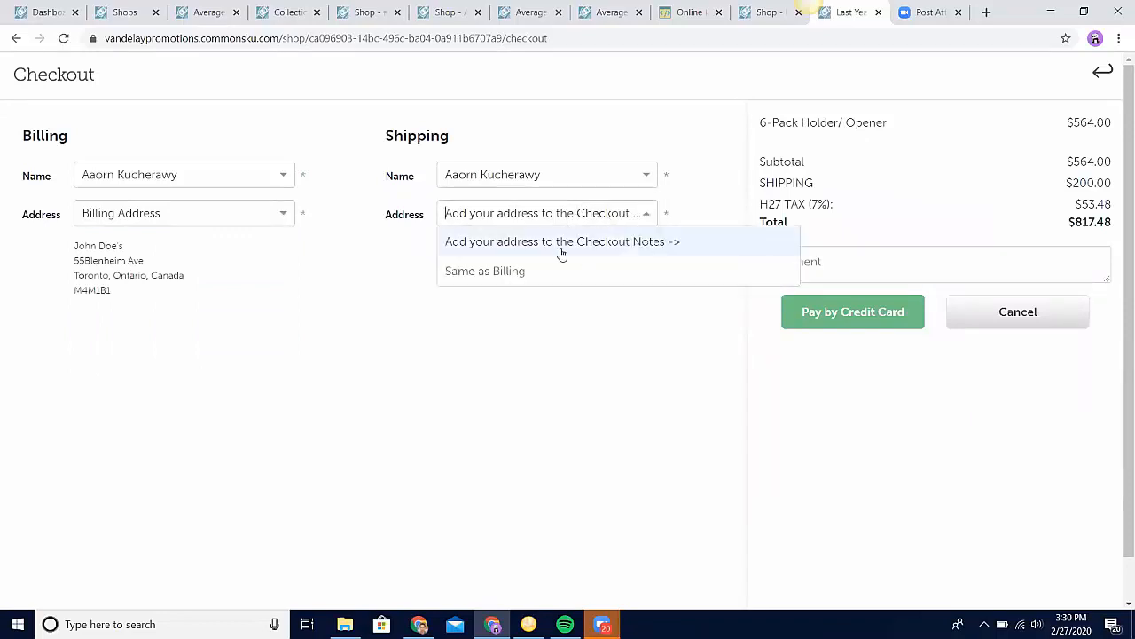
Step: Enter the full shipping address, including city, province and postal code, in the checkout comment
left_click(881, 250)
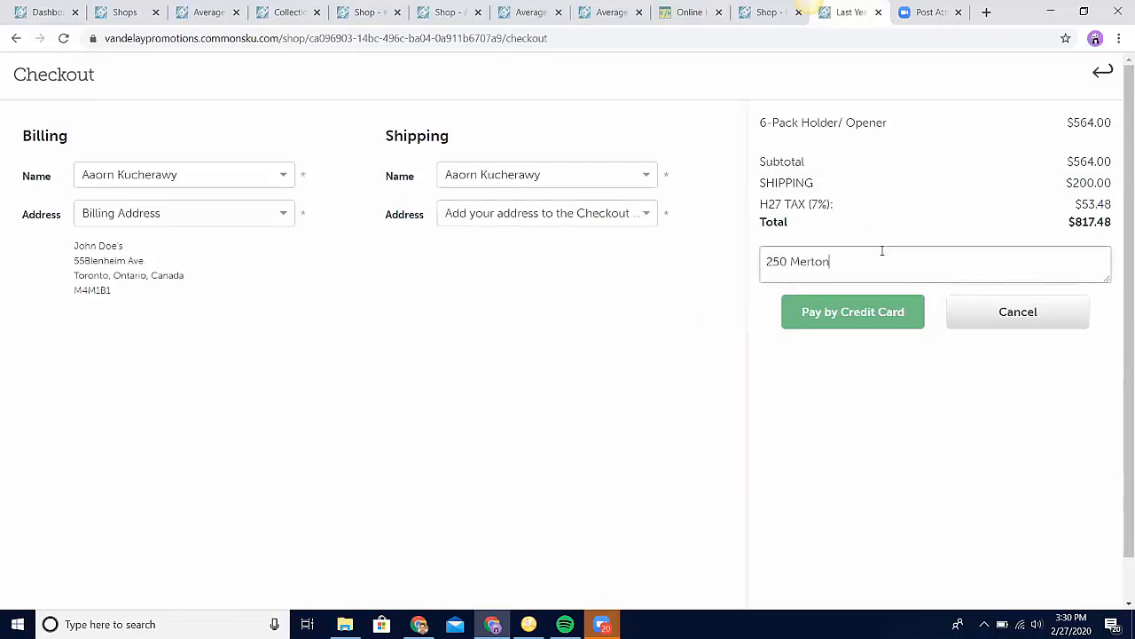
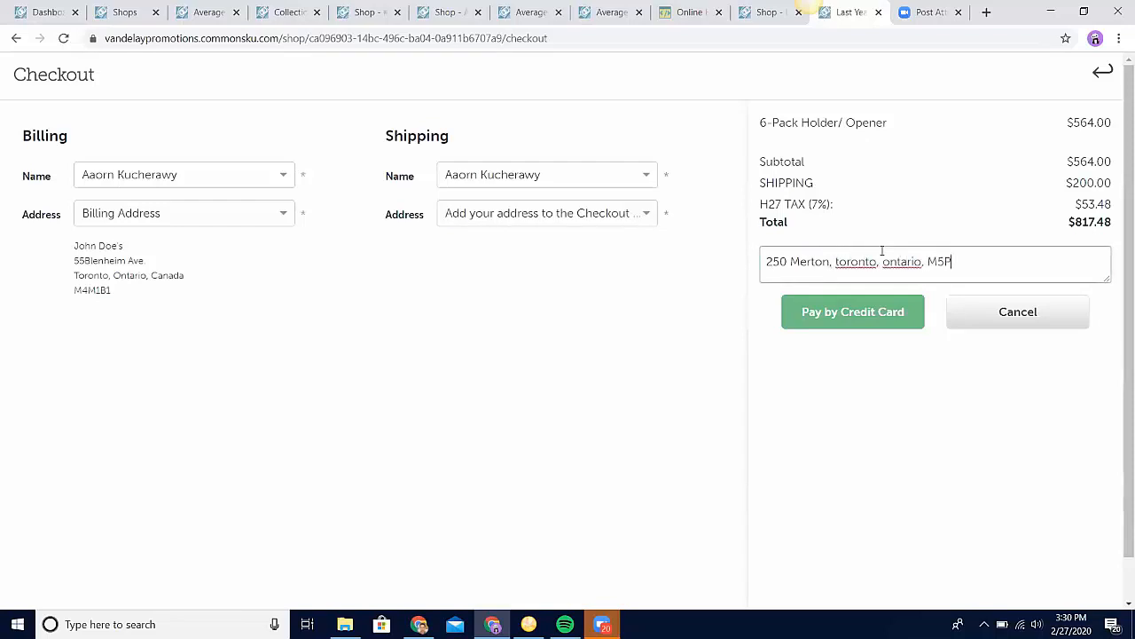
left_click_drag(974, 260, 758, 248)
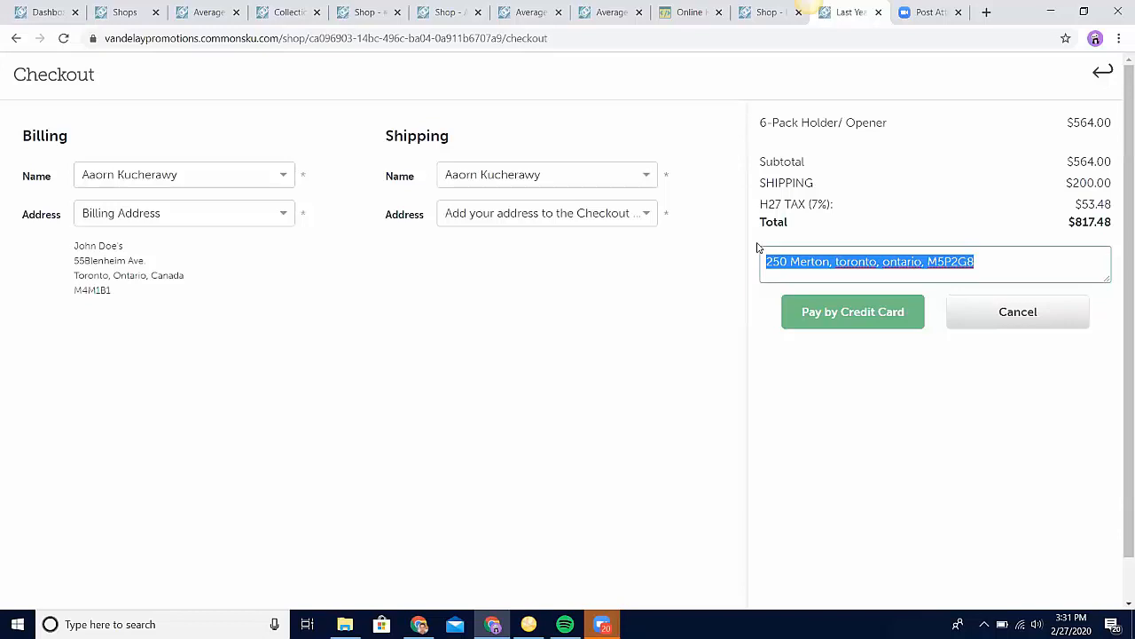
left_click(729, 337)
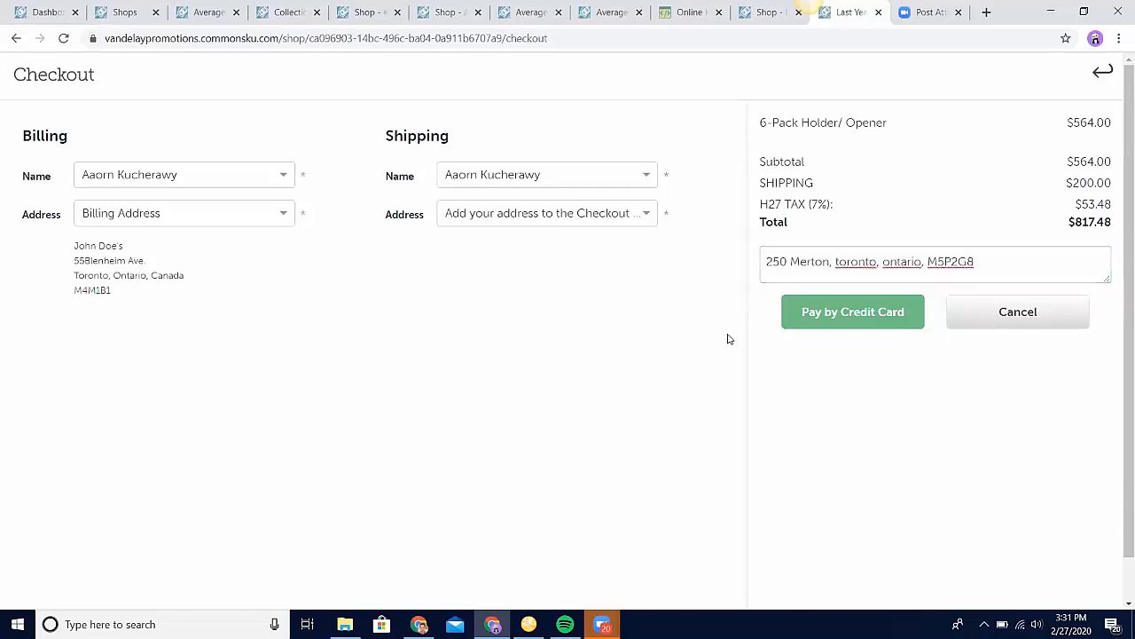